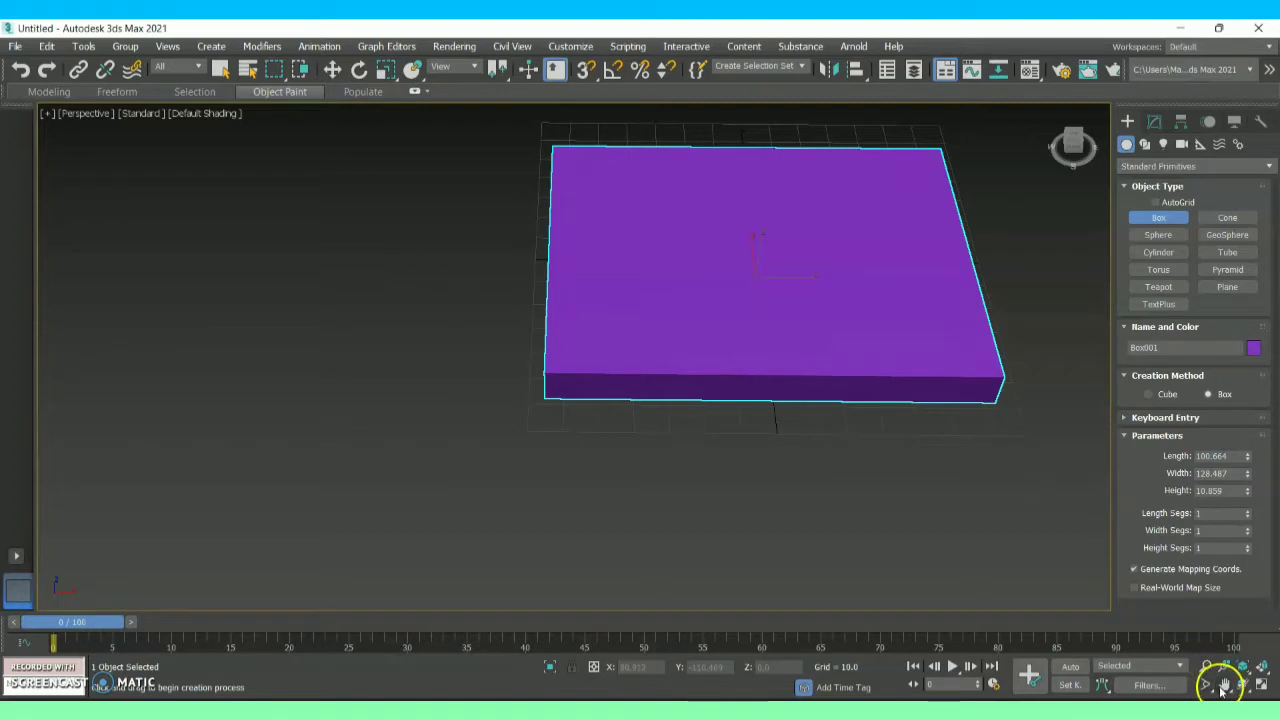
- Set the box's width to about 115.6 and its height to about 16.5
drag(911, 475, 750, 548)
drag(1073, 147, 1055, 144)
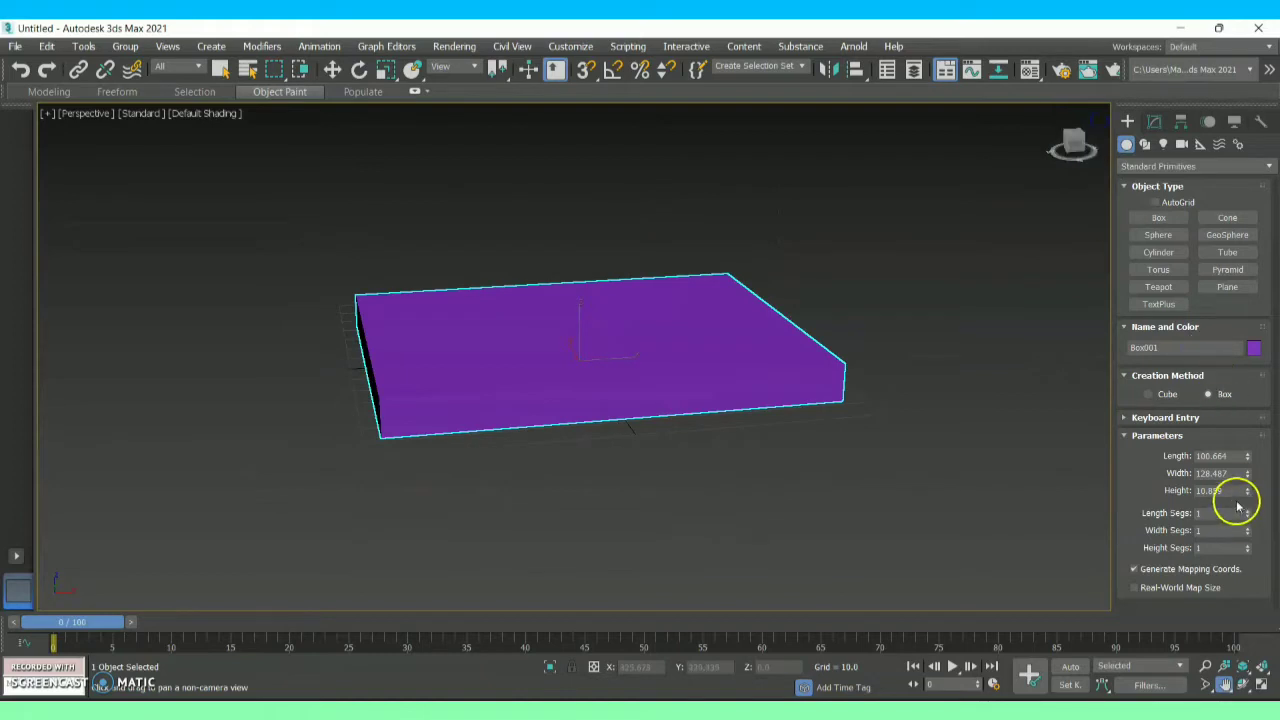
drag(1247, 475, 1247, 457)
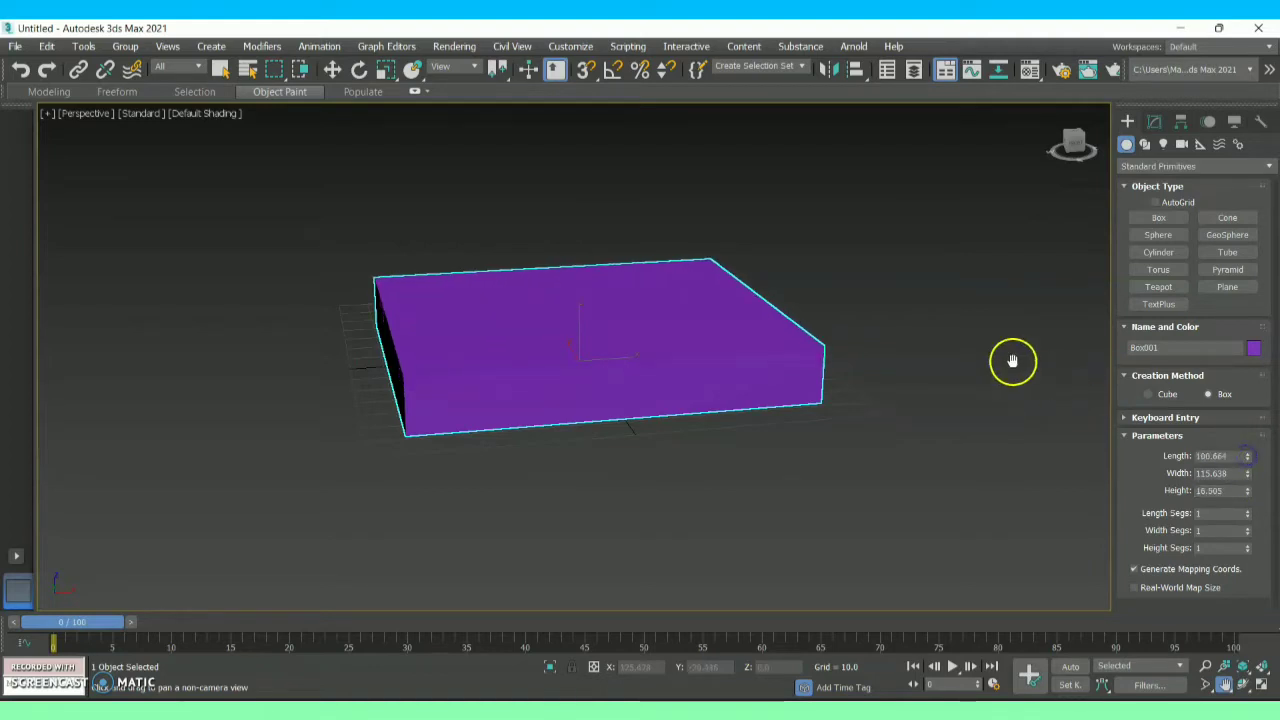
- Convert the box to an Editable Poly
click(332, 69)
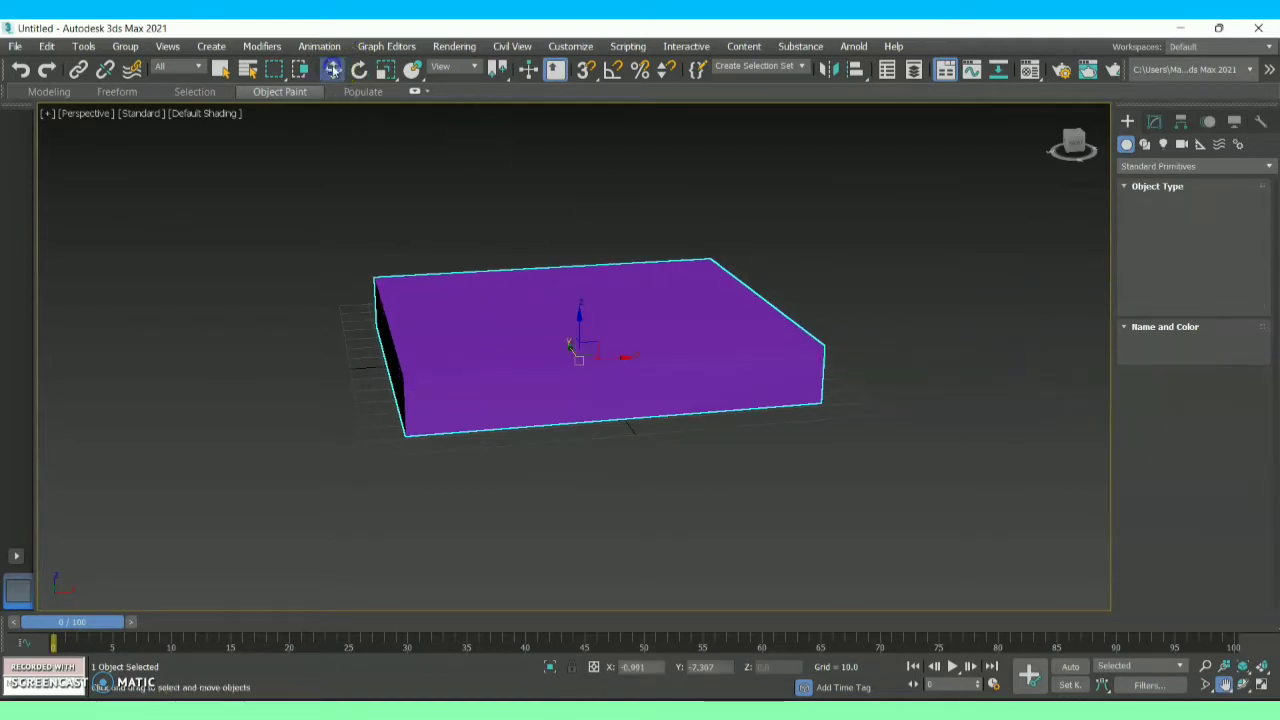
right_click(507, 279)
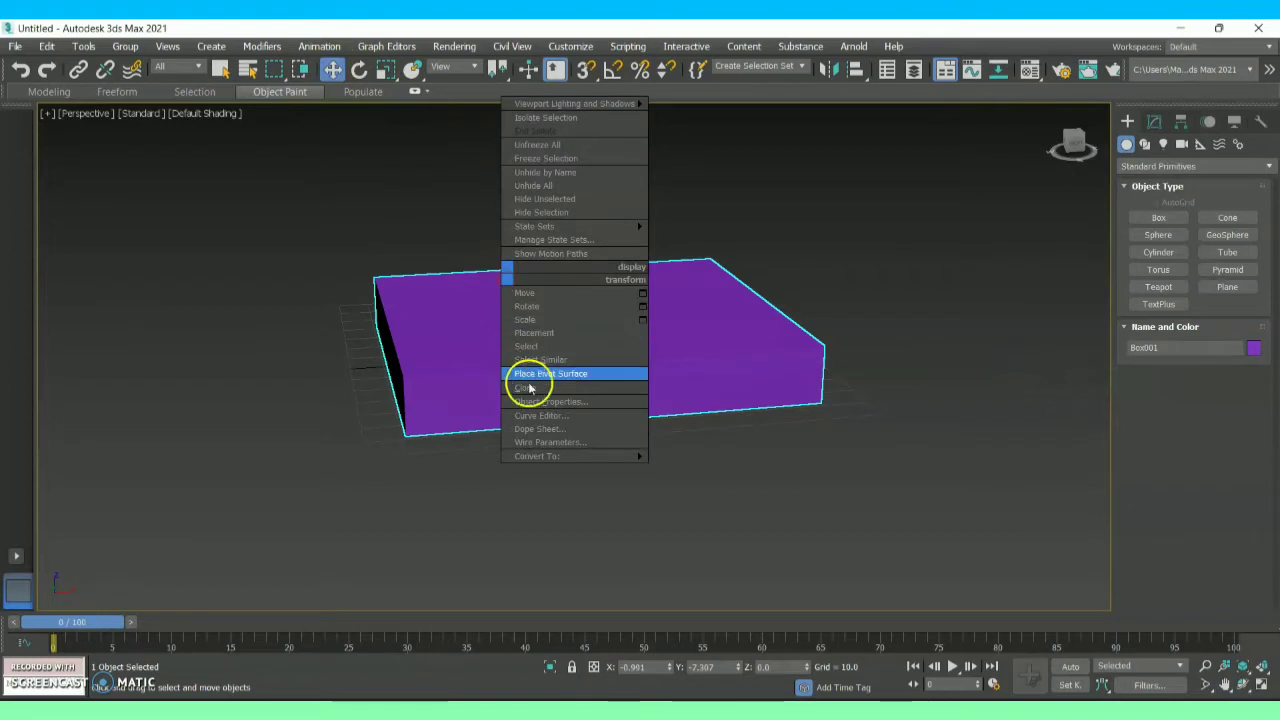
mouse_move(570, 460)
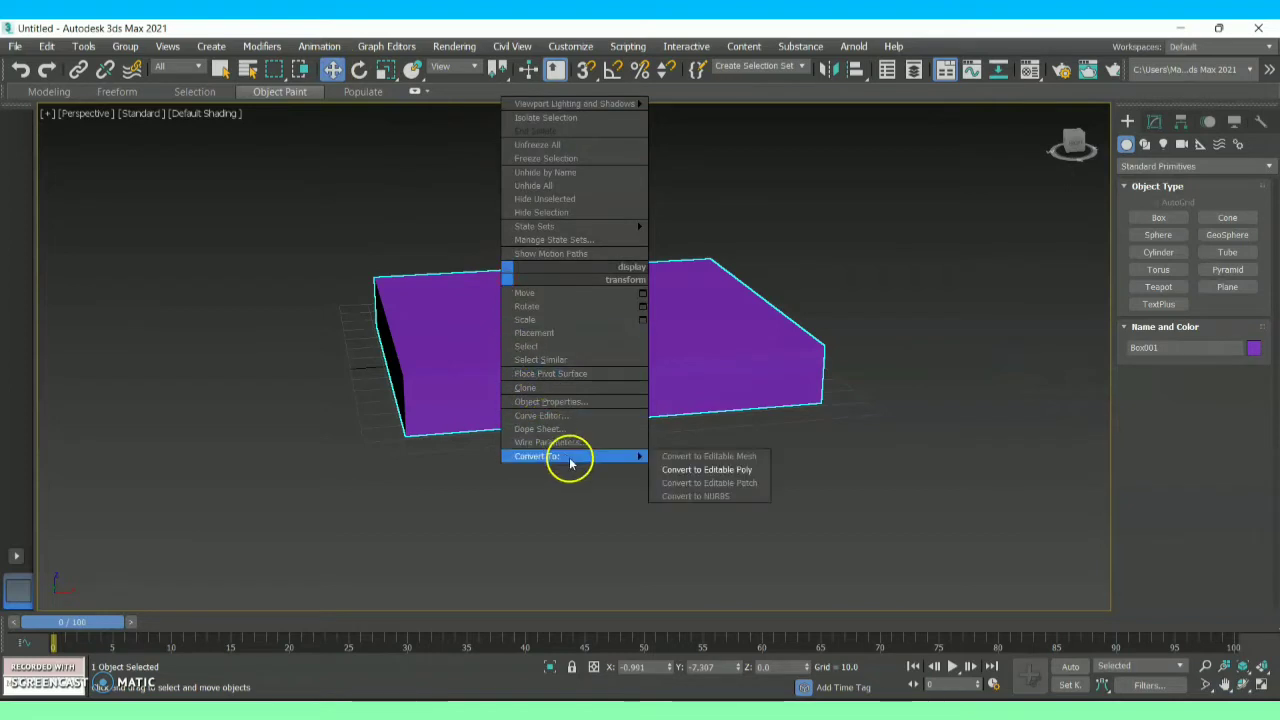
click(698, 470)
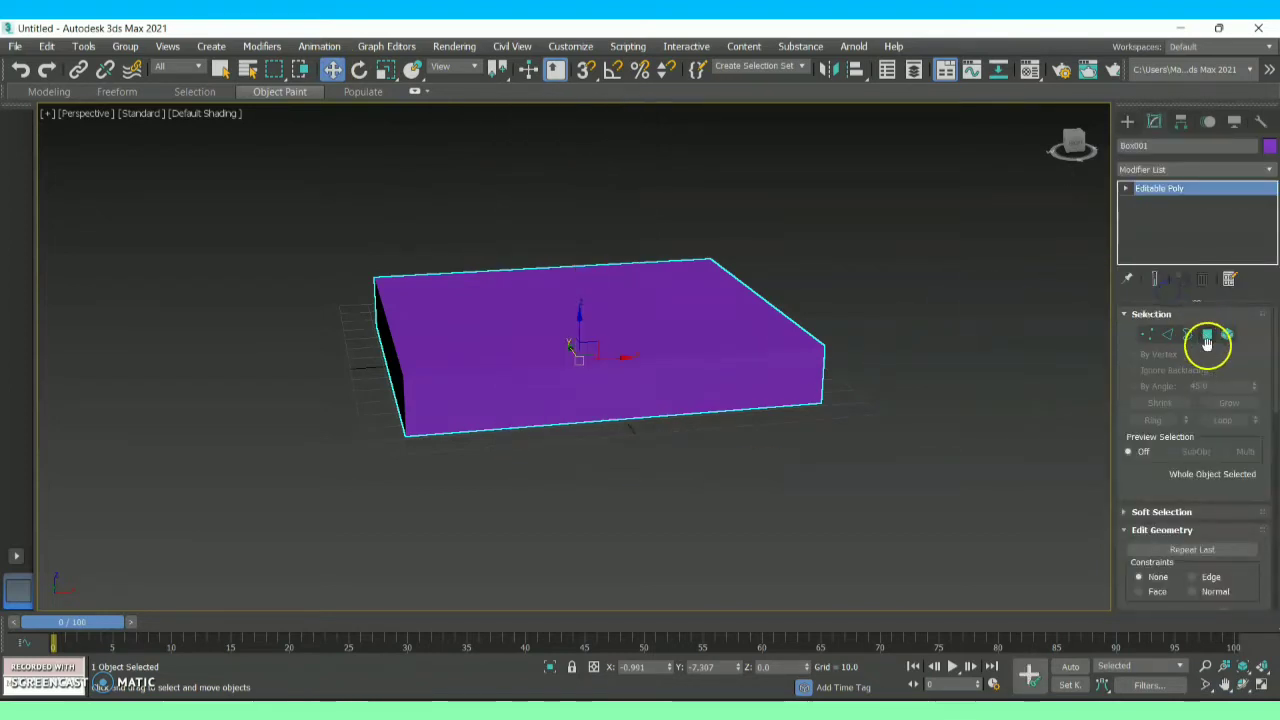
- Inset the box's top polygon by about 6.461 and lower it slightly along Z
click(1208, 336)
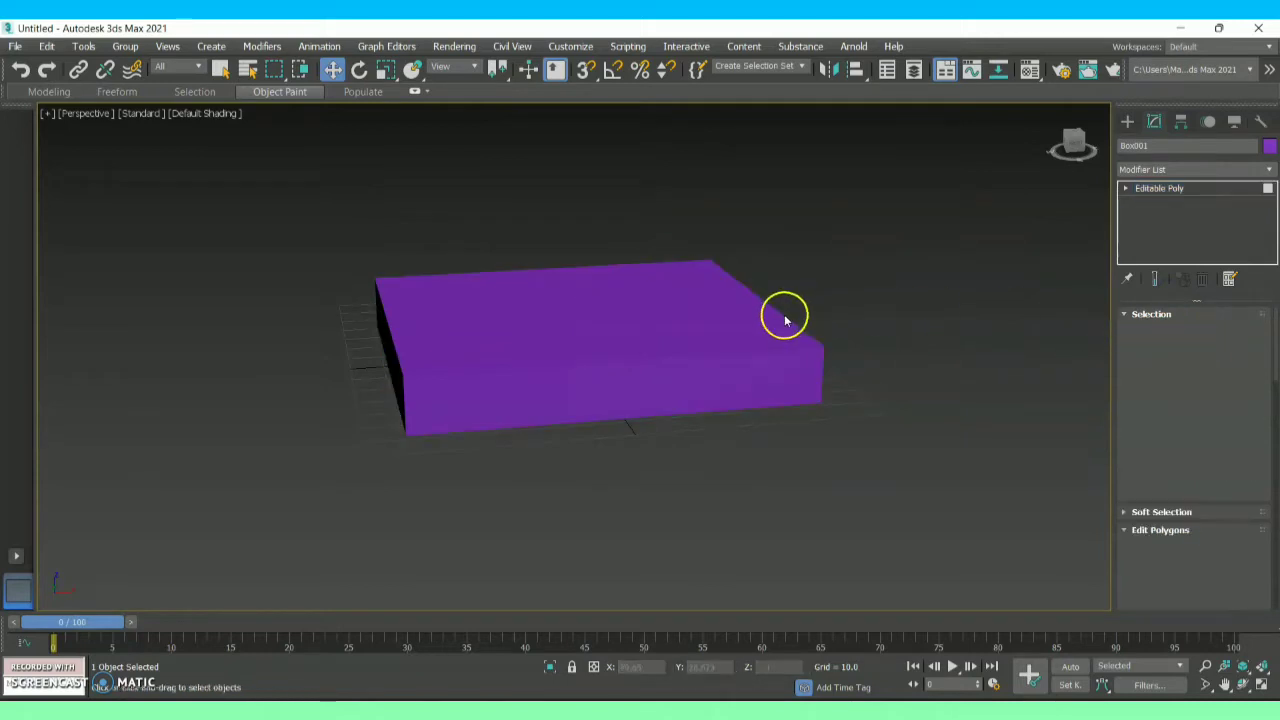
click(728, 330)
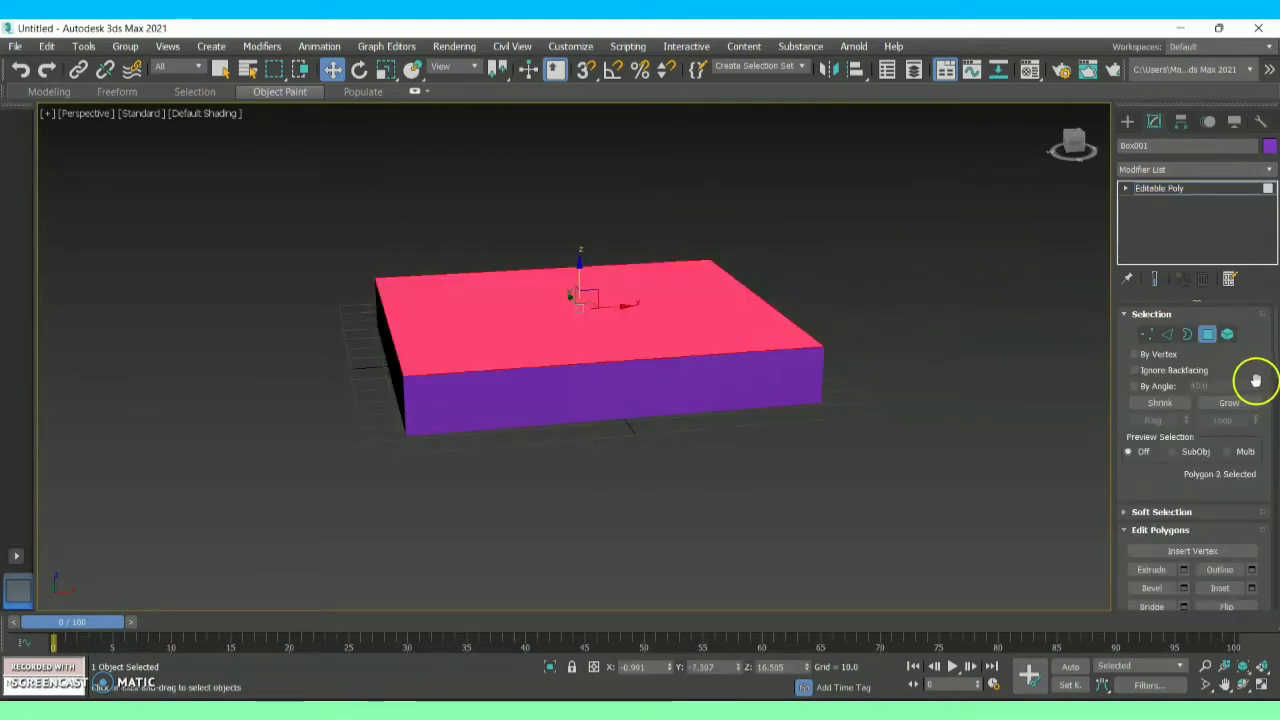
scroll(1268, 372, down, 3)
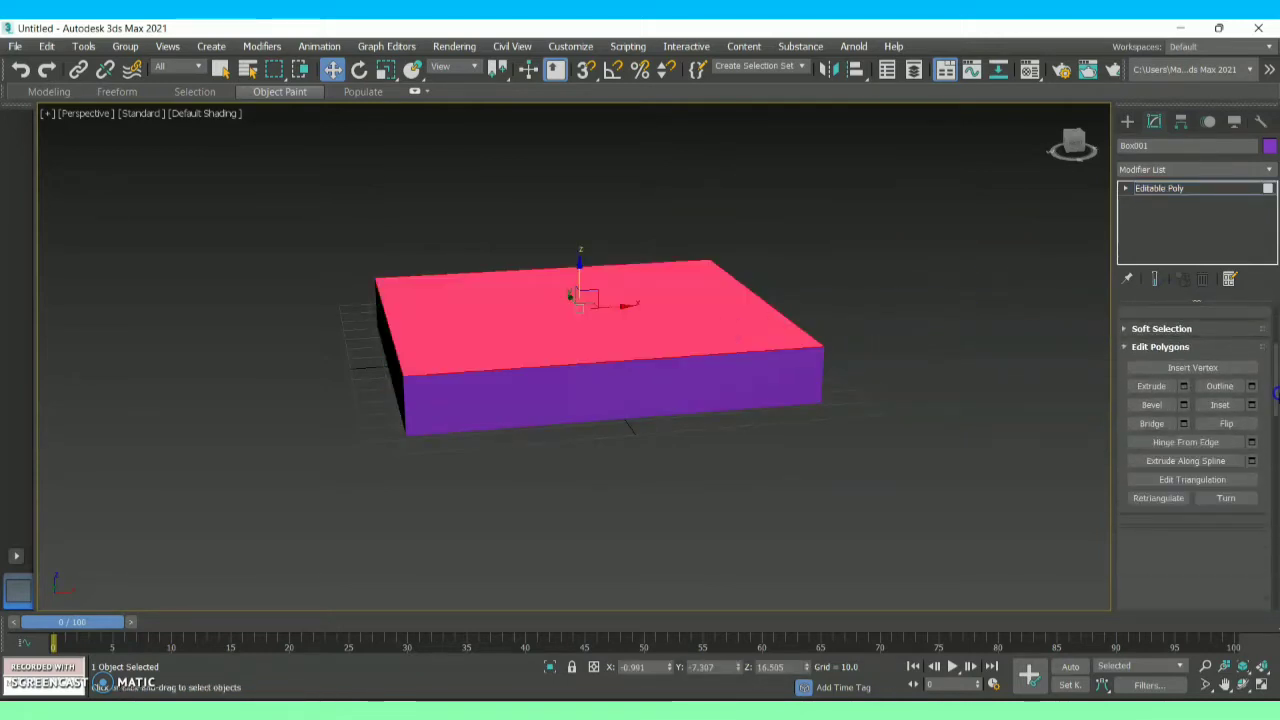
click(1226, 404)
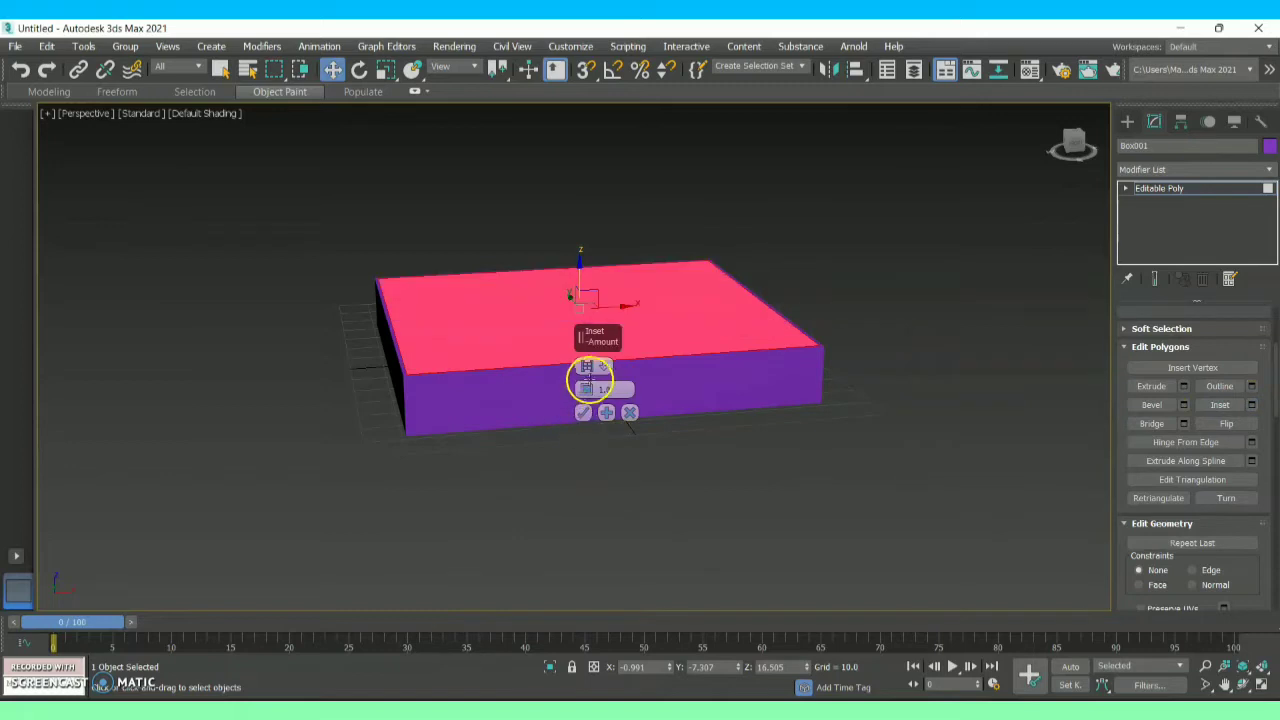
drag(588, 396, 583, 357)
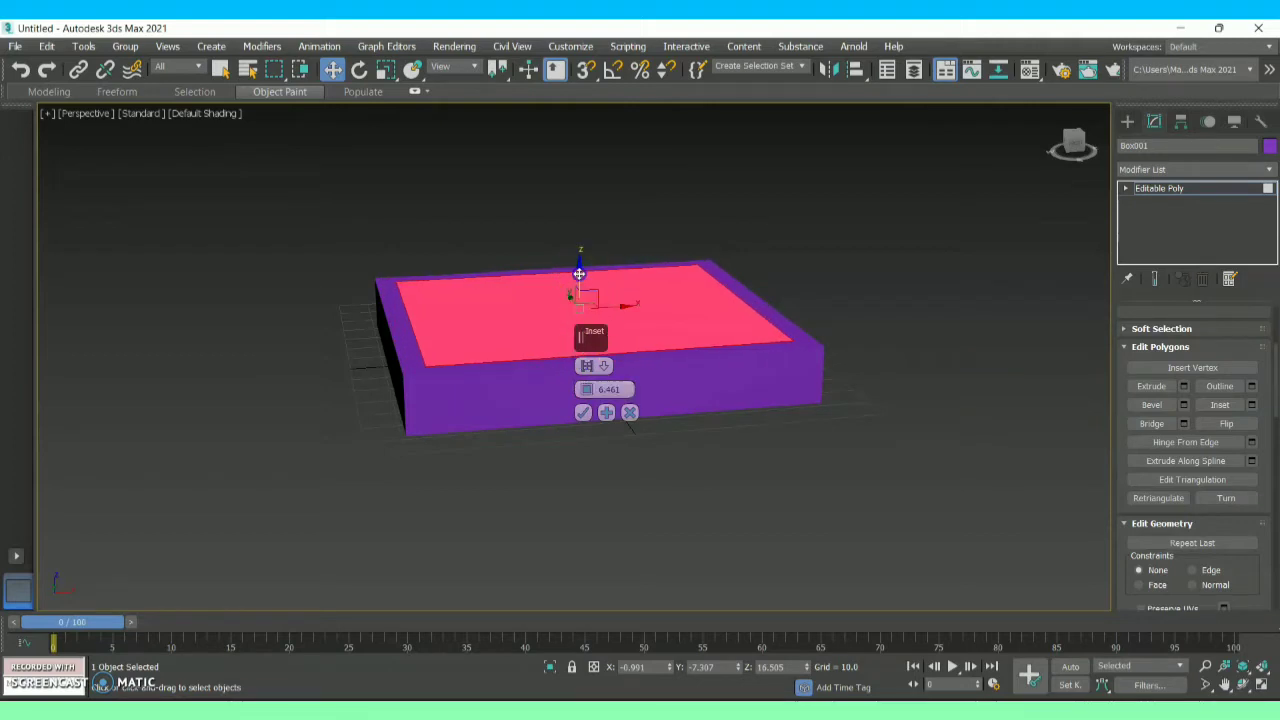
drag(579, 273, 581, 279)
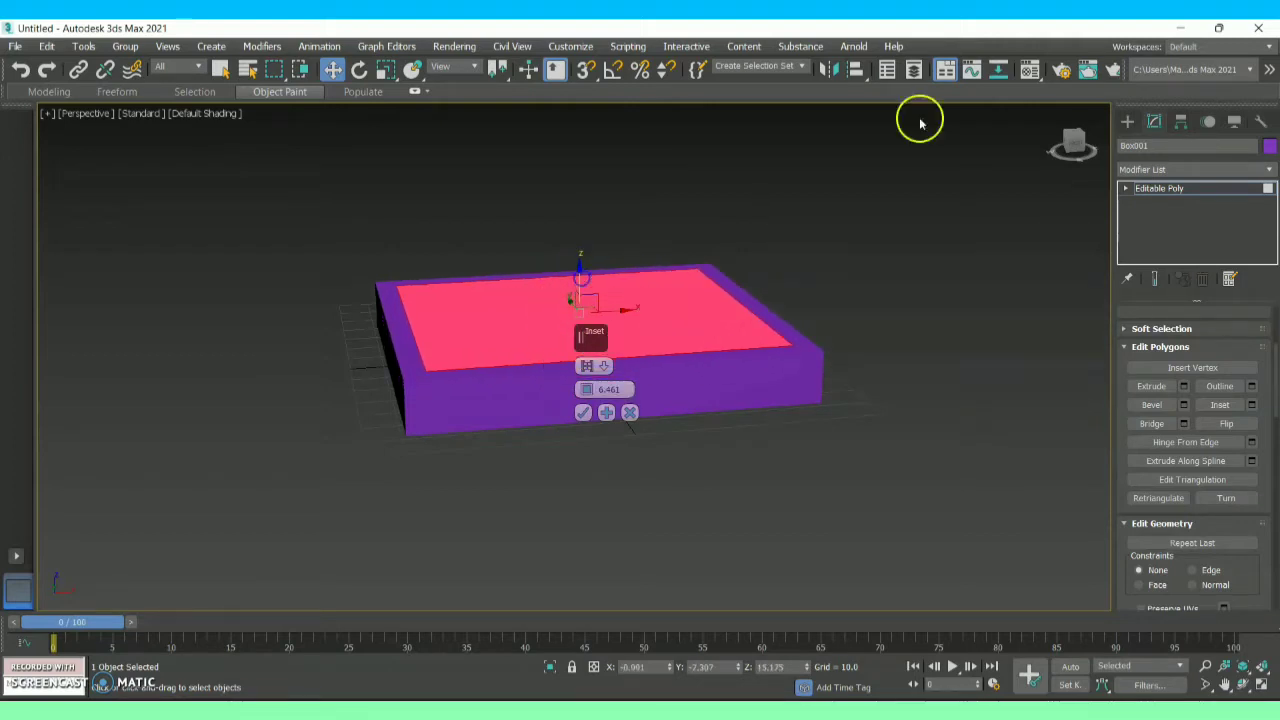
drag(1073, 142, 1070, 172)
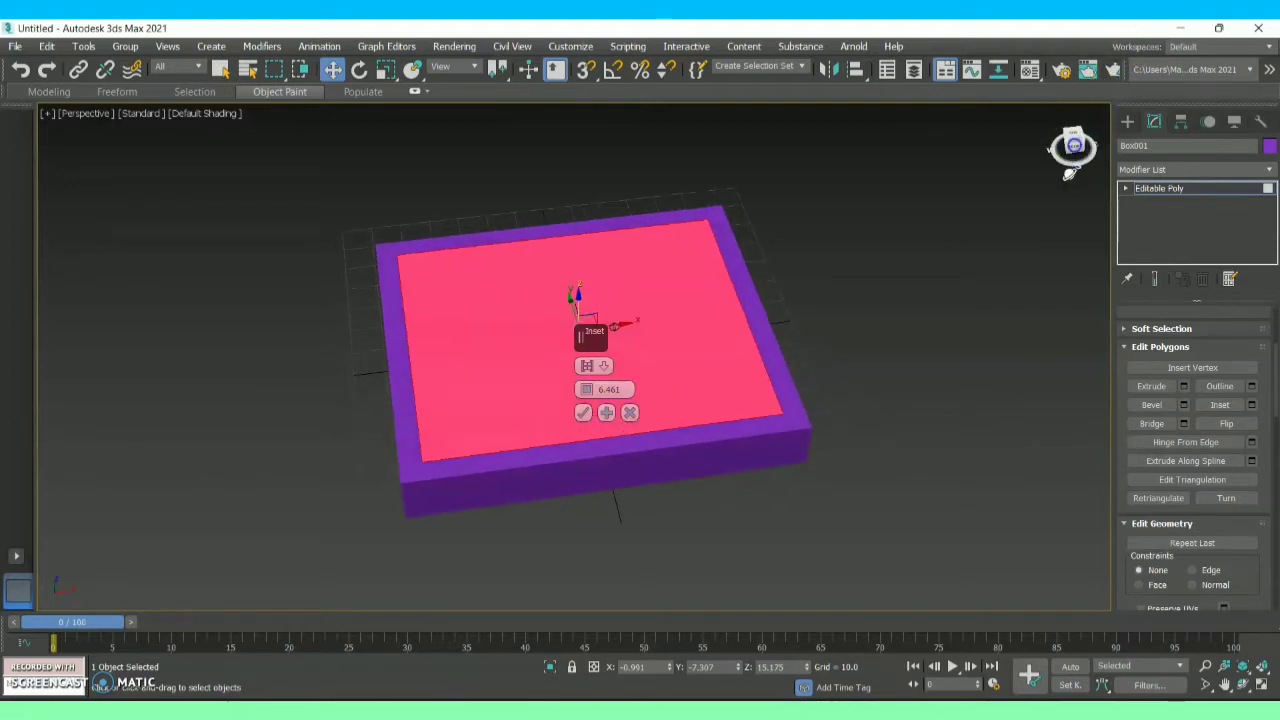
click(584, 412)
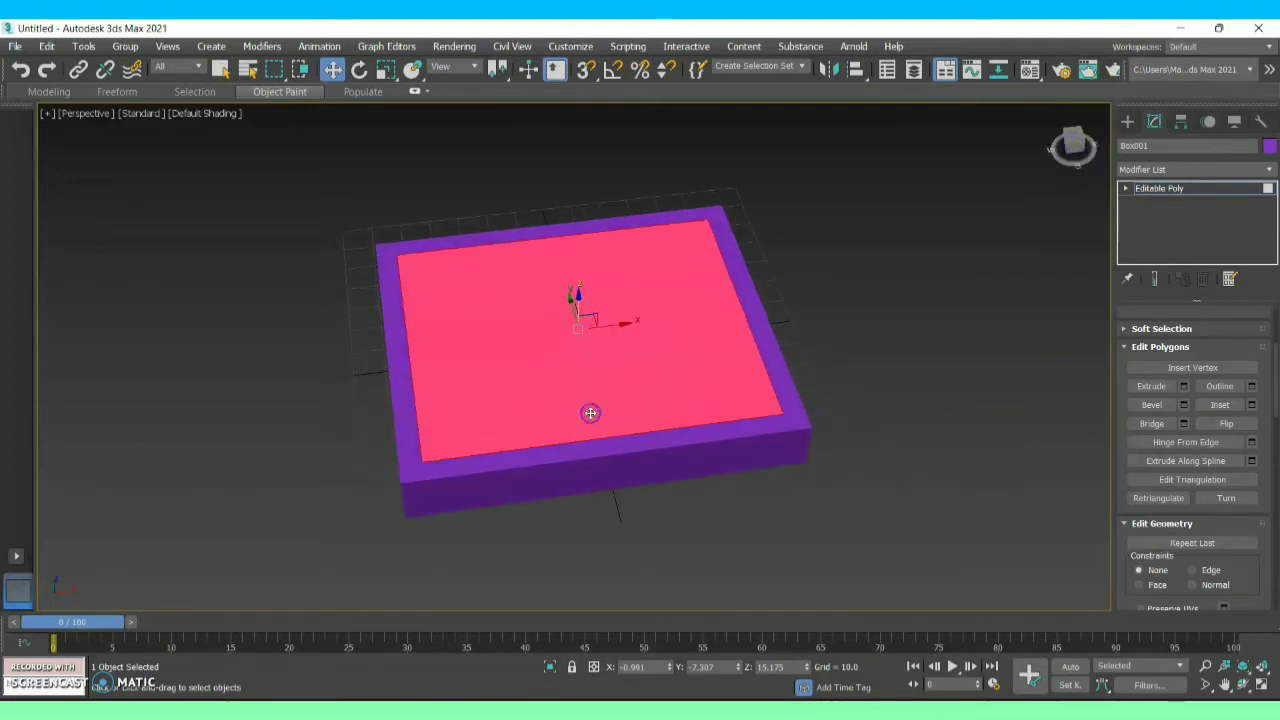
- Move the inset polygon down along Z to about 4.46 to hollow the box into a basin, and deselect it
drag(1077, 147, 1041, 161)
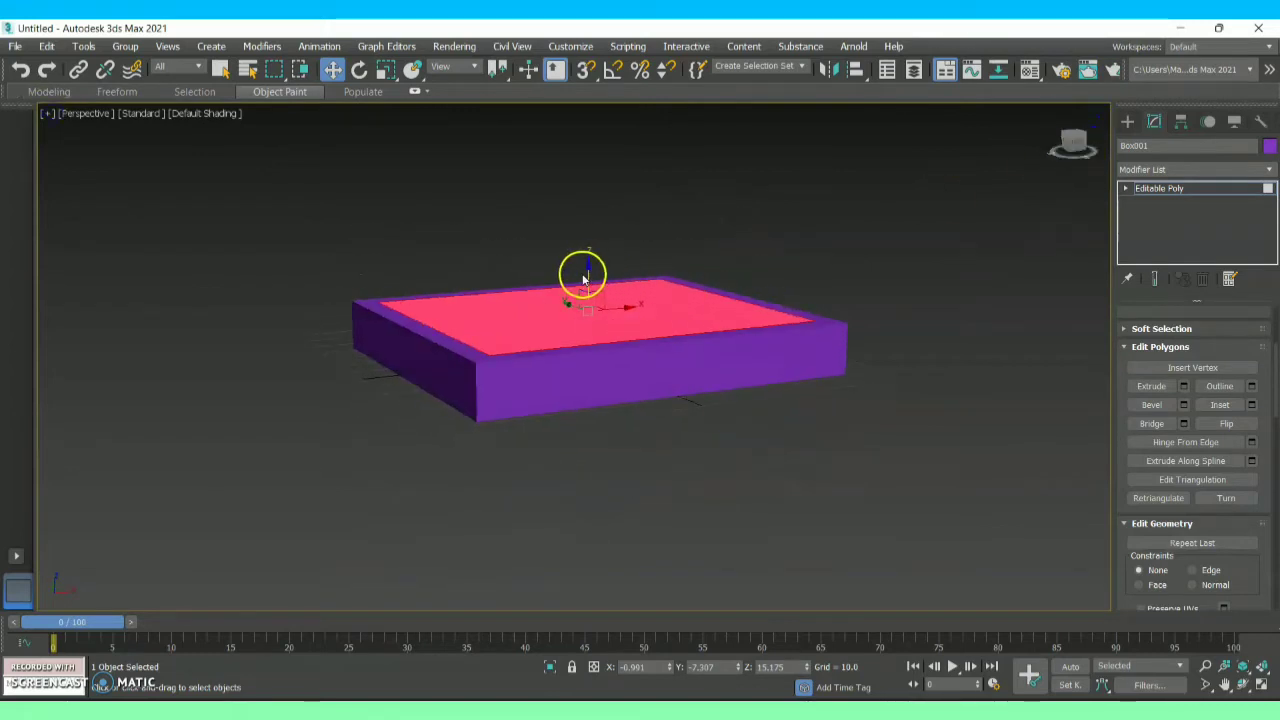
drag(588, 271, 608, 294)
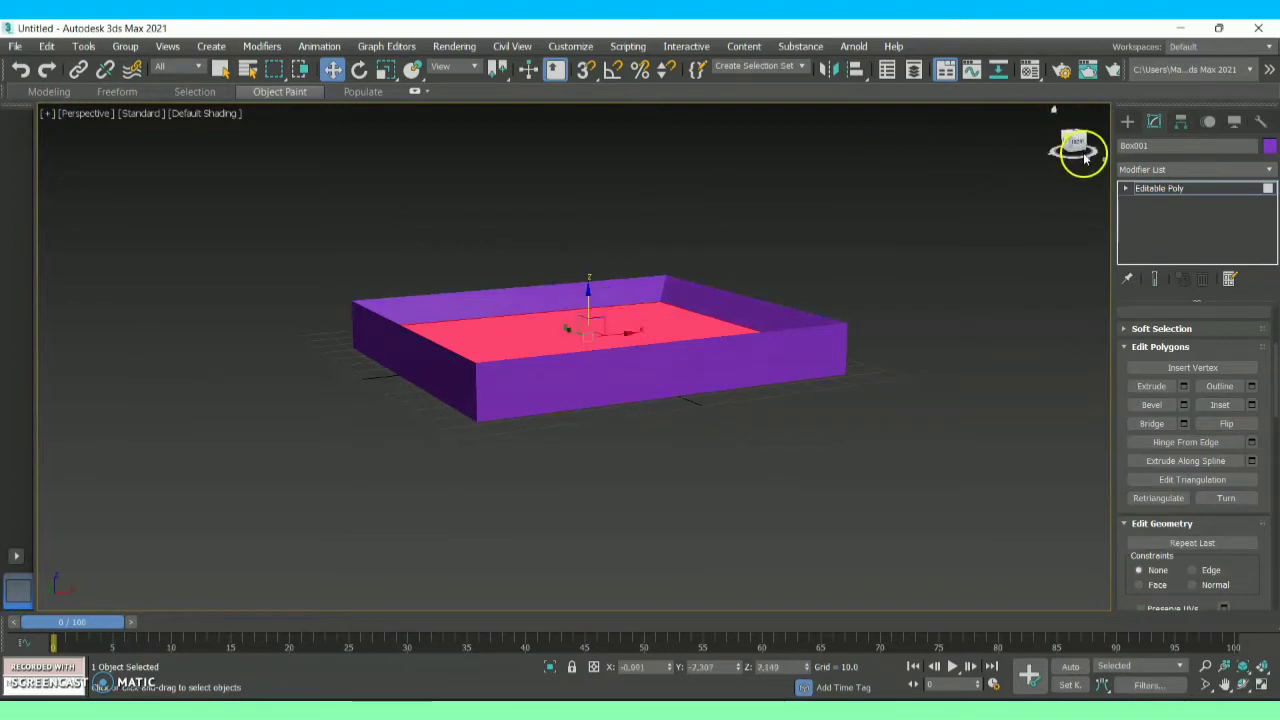
click(1078, 147)
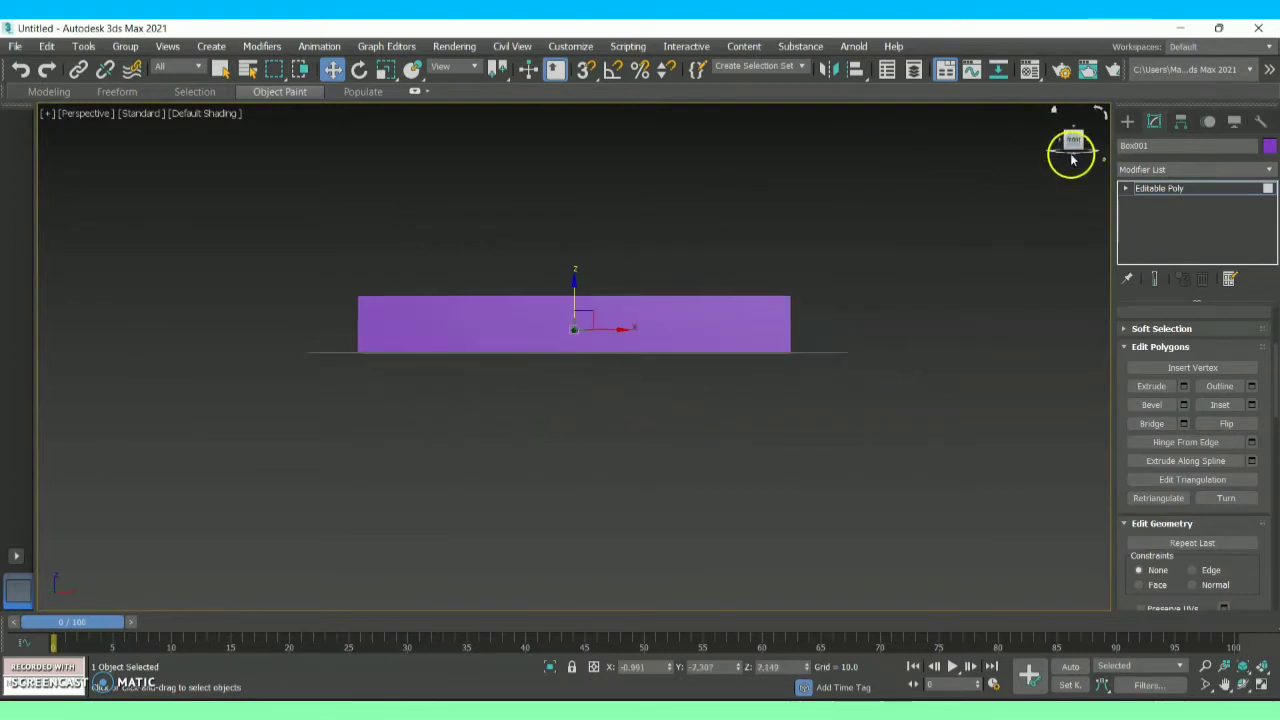
drag(1073, 146, 1068, 183)
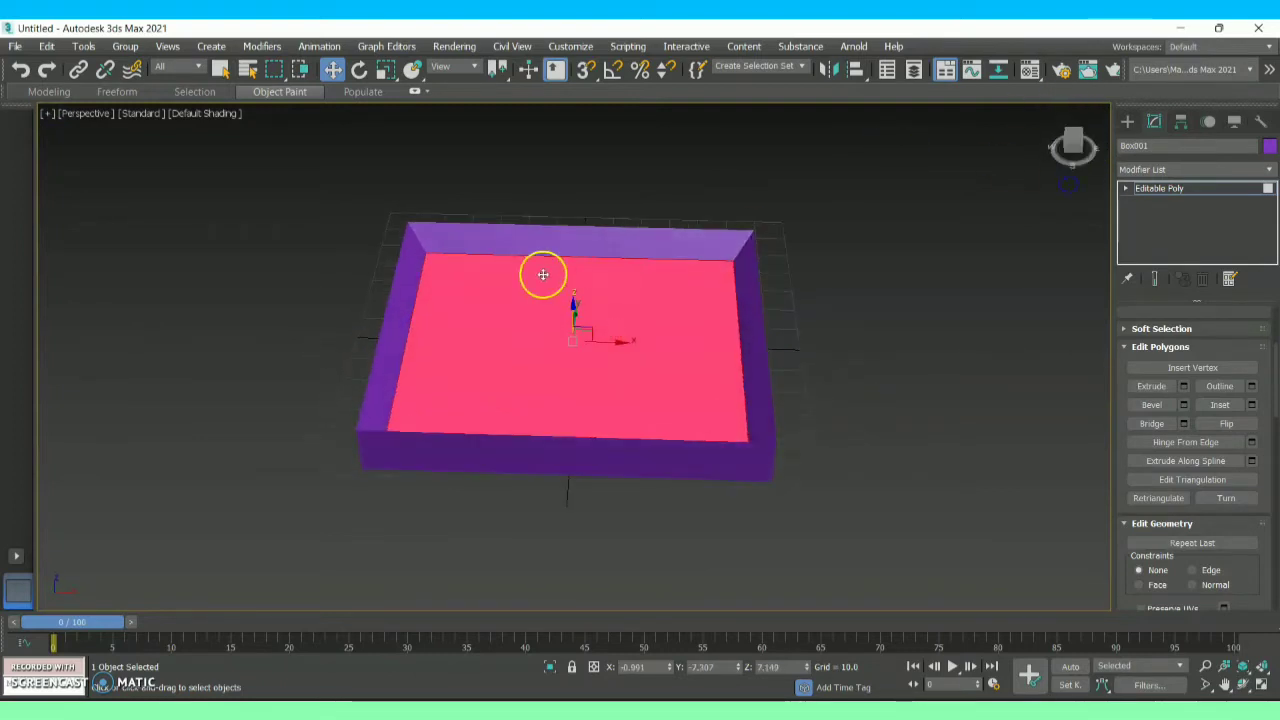
drag(571, 306, 572, 311)
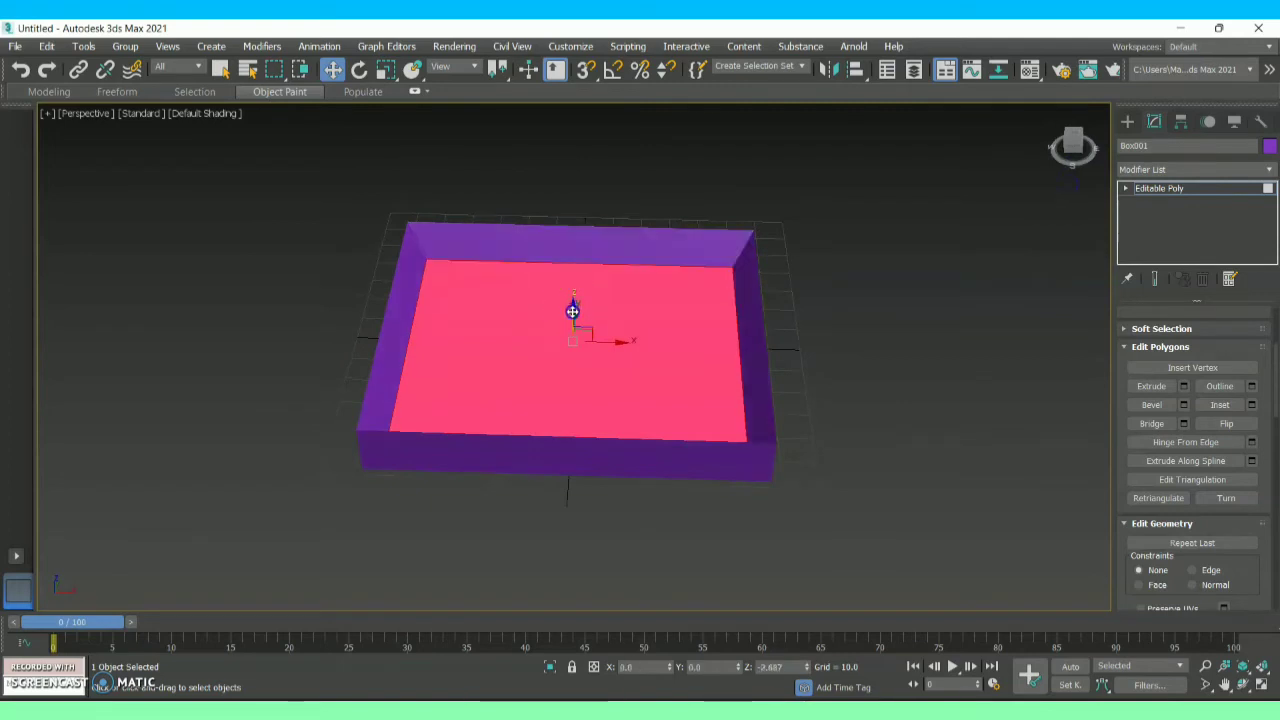
drag(1073, 146, 891, 256)
click(878, 268)
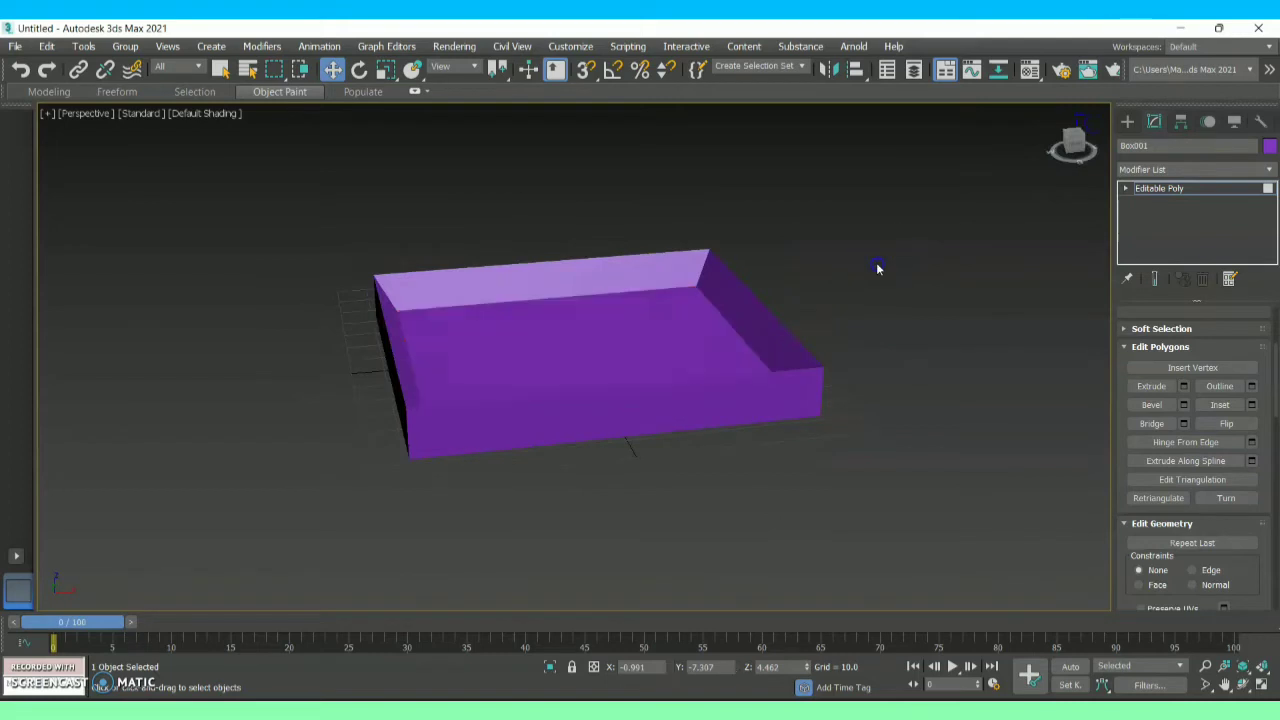
- Deselect the basin, start the Plane primitive, and switch the perspective viewport to Edged Faces with Wireframe Override
click(1127, 122)
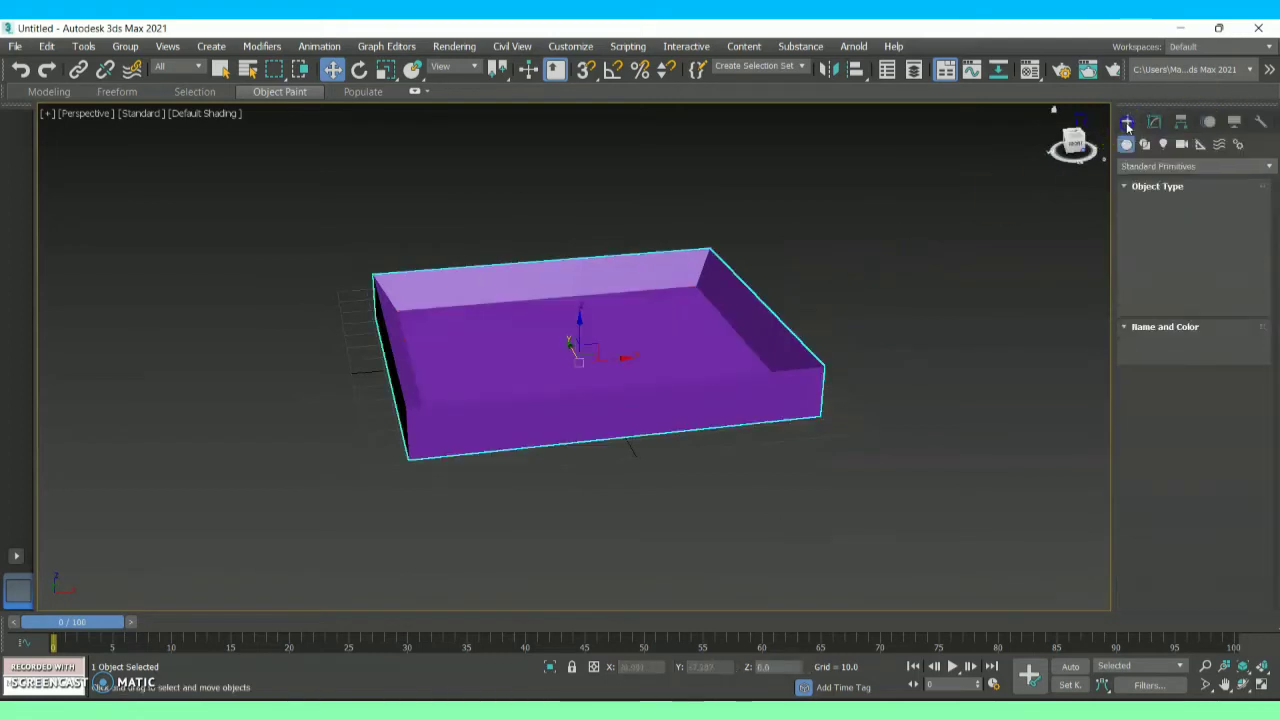
click(895, 369)
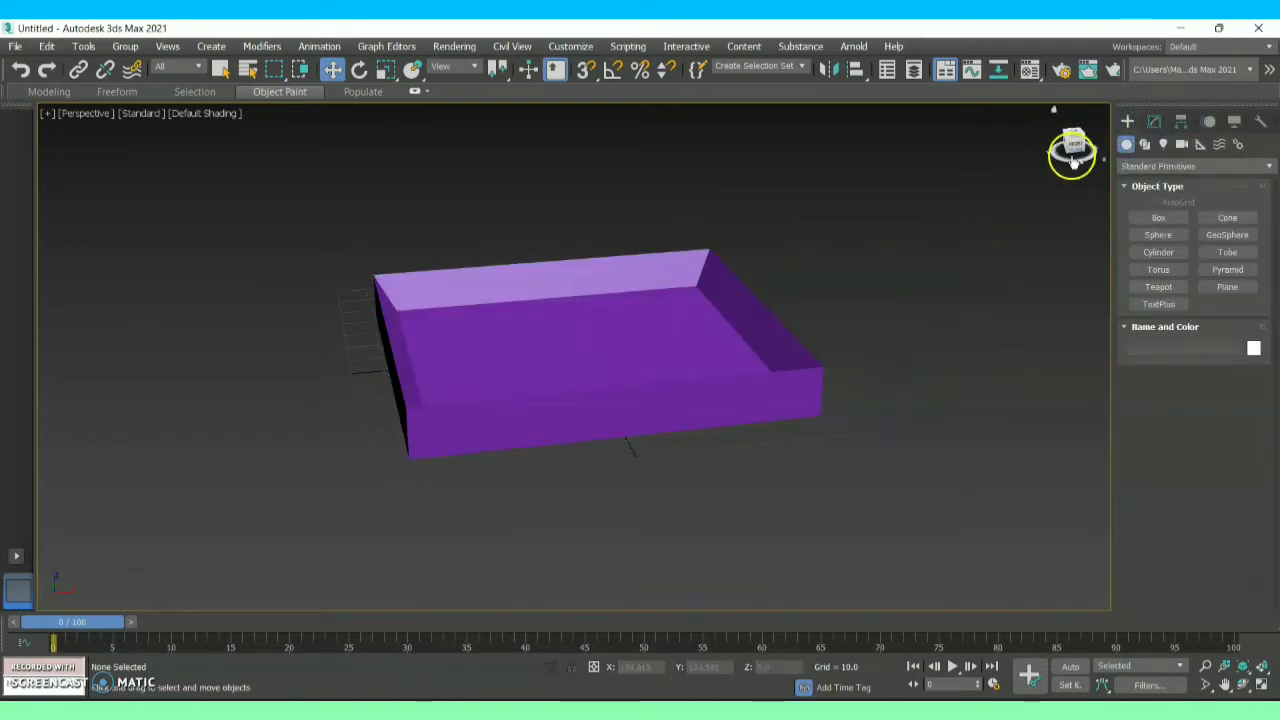
drag(1075, 152, 62, 144)
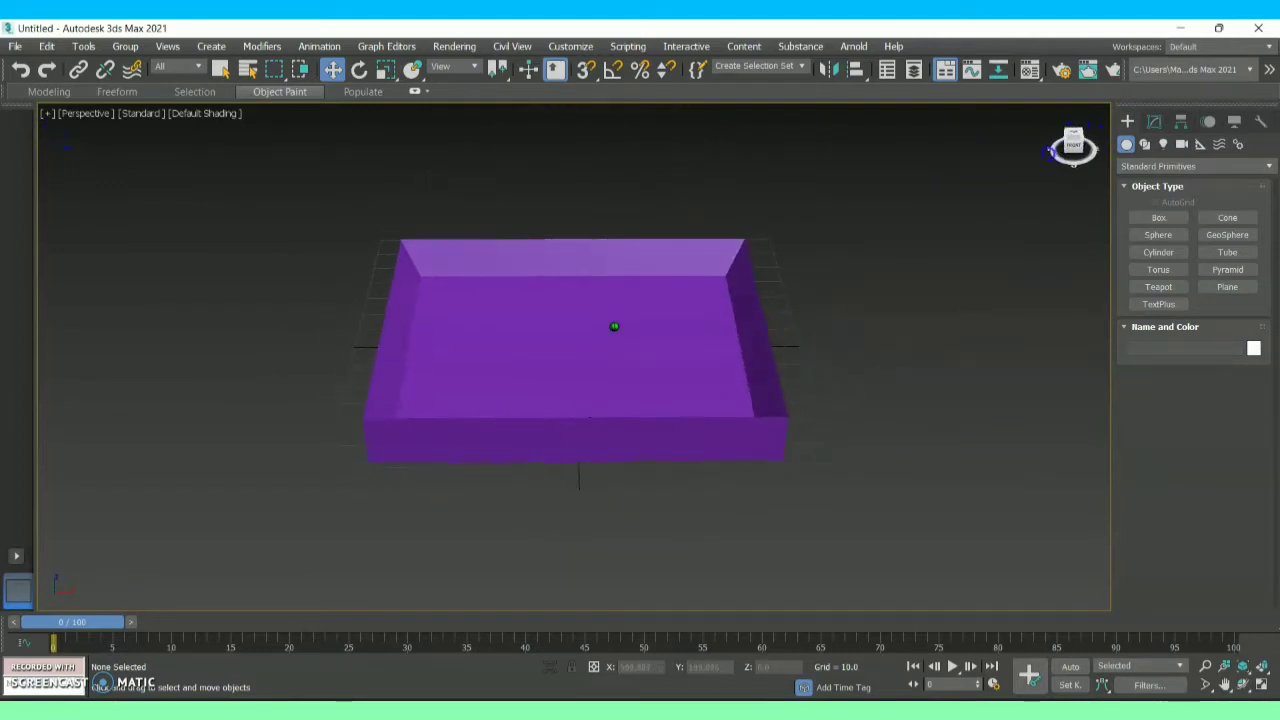
click(1227, 287)
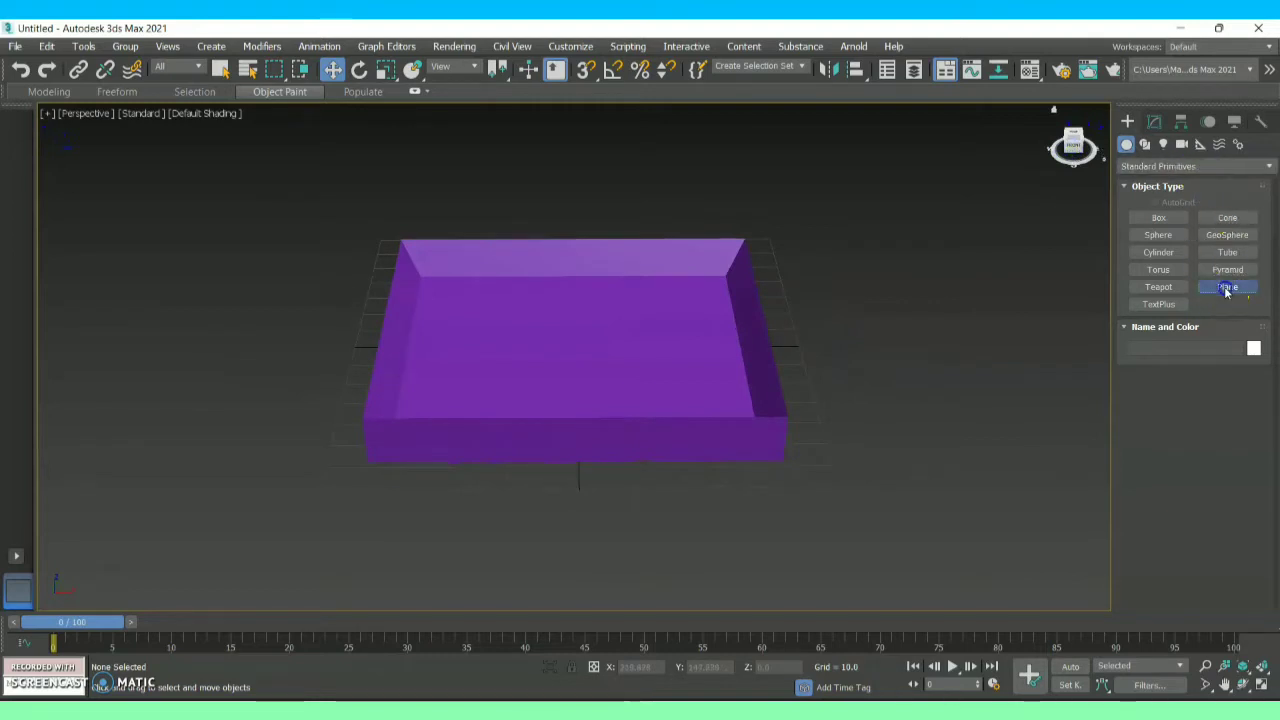
click(203, 115)
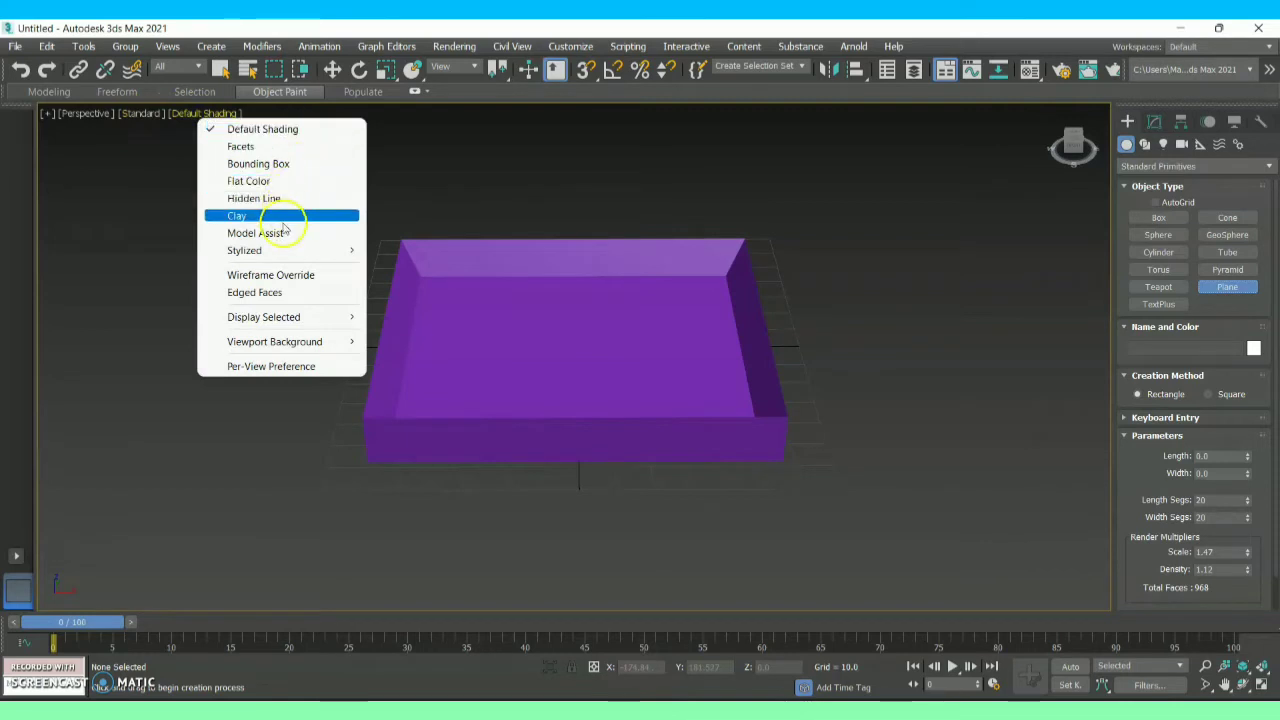
click(266, 292)
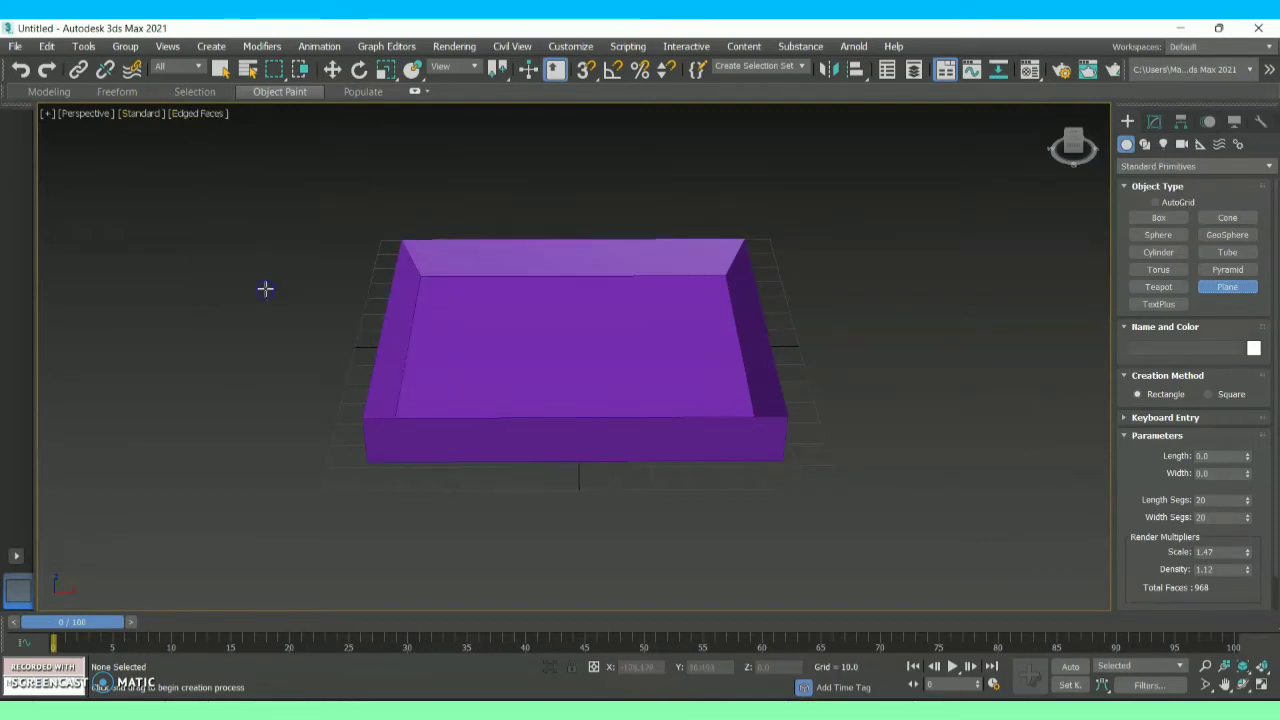
click(205, 116)
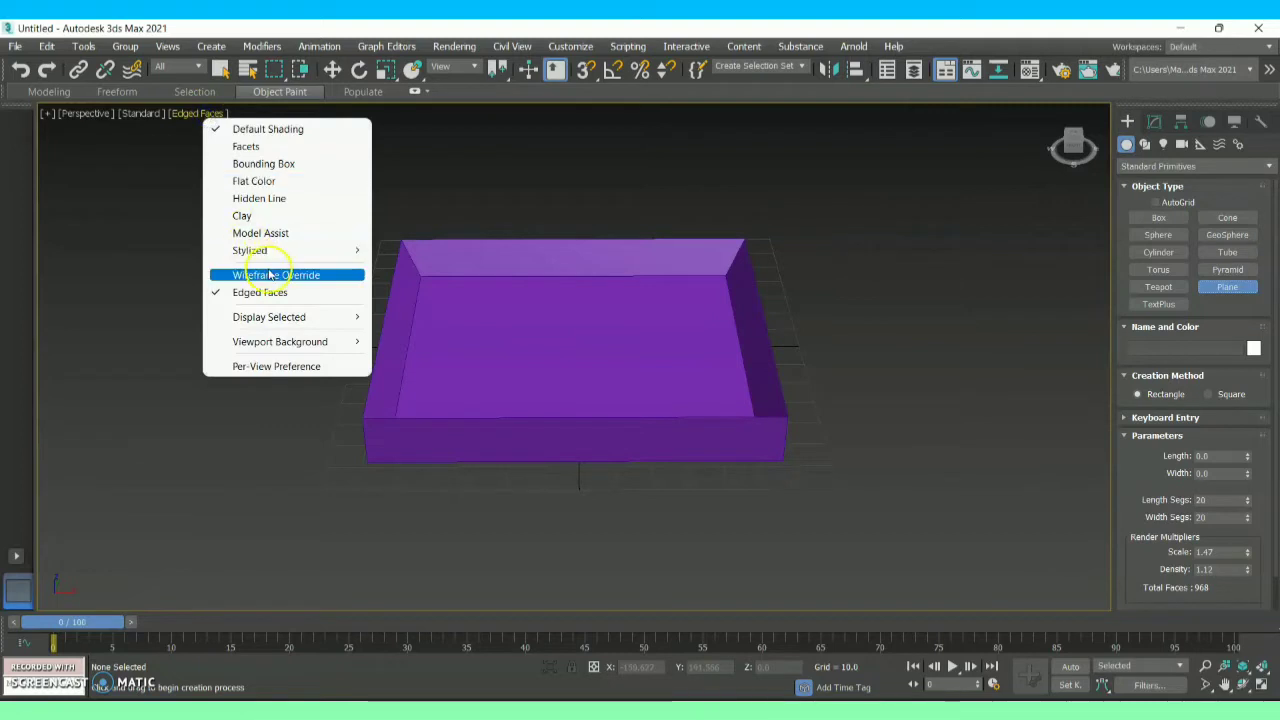
click(268, 274)
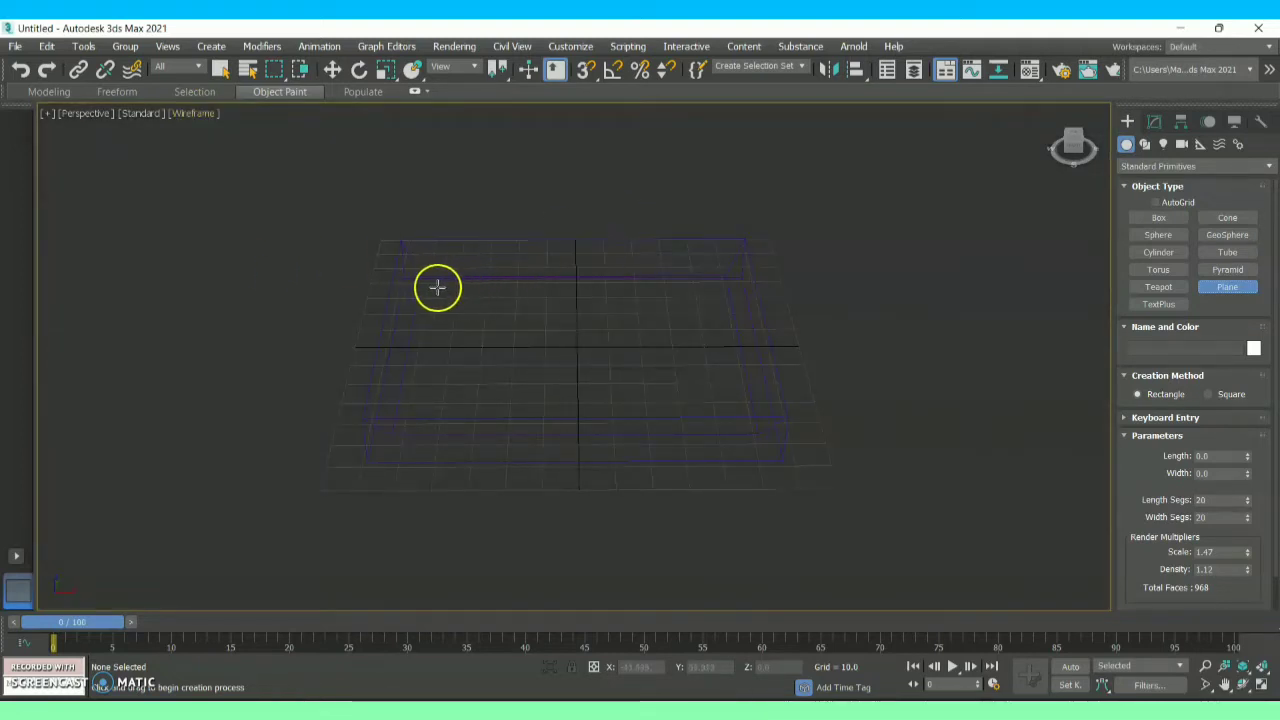
- Draw a plane about 86 long by 103 wide inside the basin's inner outline and return the viewport to Default Shading
mouse_move(420, 280)
mouse_down()
mouse_move(423, 380)
mouse_move(466, 405)
mouse_move(729, 394)
mouse_move(763, 406)
mouse_move(752, 433)
mouse_up()
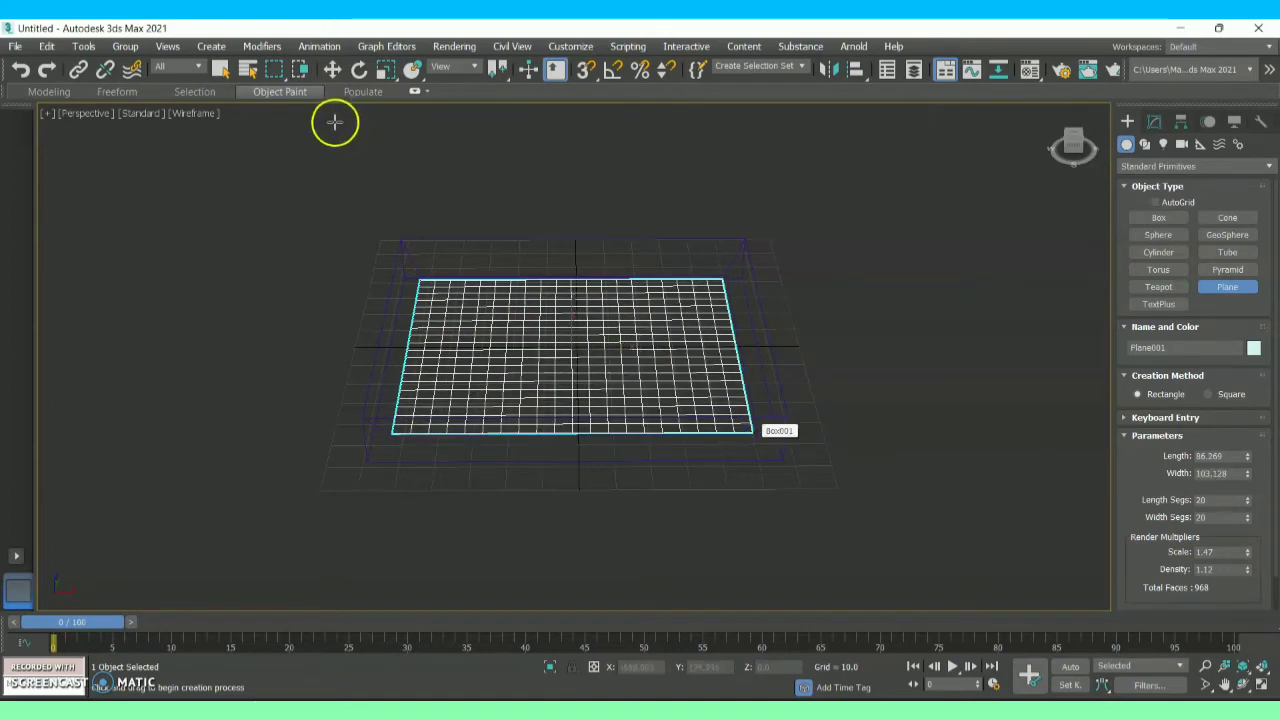
click(195, 113)
click(226, 130)
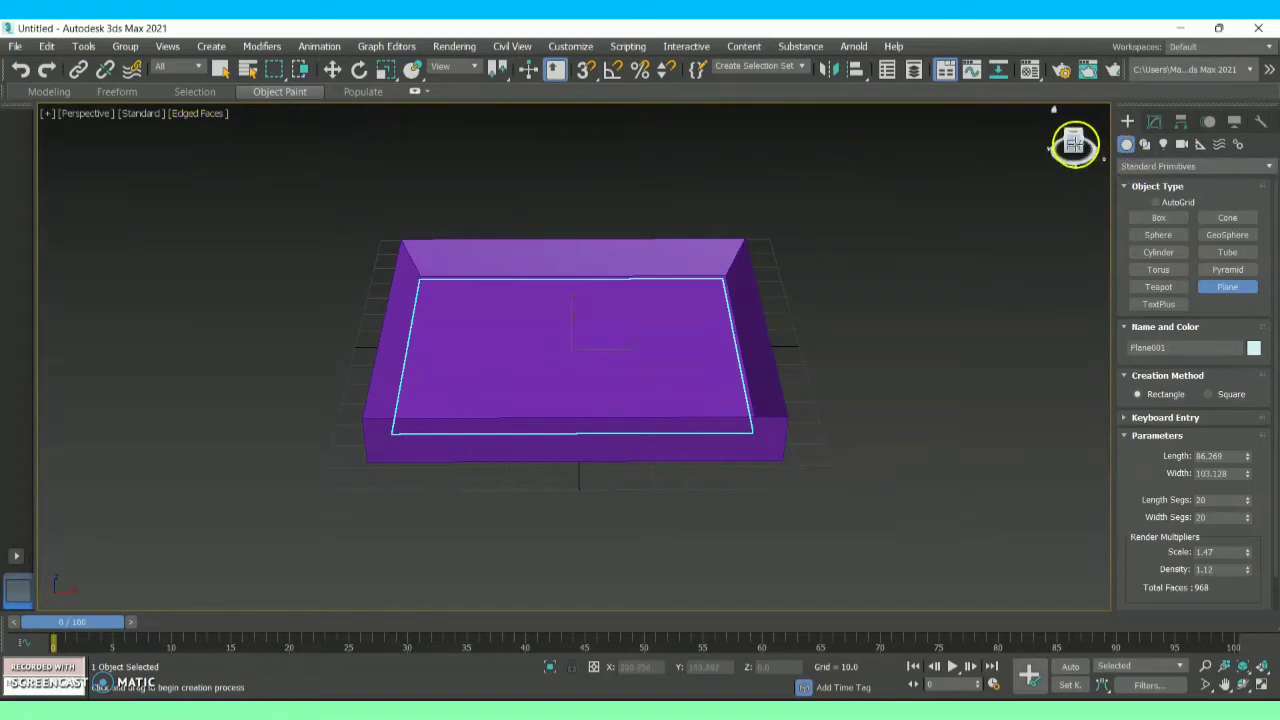
- Raise the plane along Z to about 7.39 so it lies above the basin's floor
mouse_move(1072, 145)
mouse_down()
mouse_move(1072, 130)
mouse_move(1056, 143)
mouse_up()
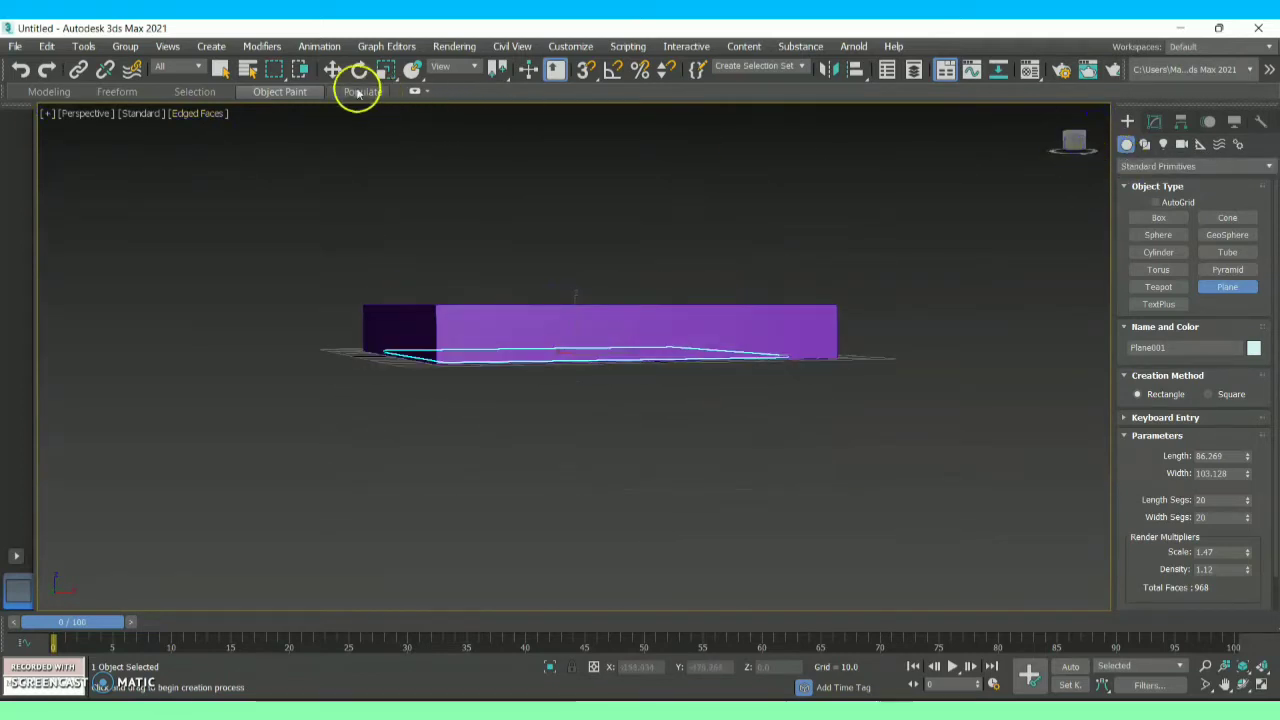
click(332, 69)
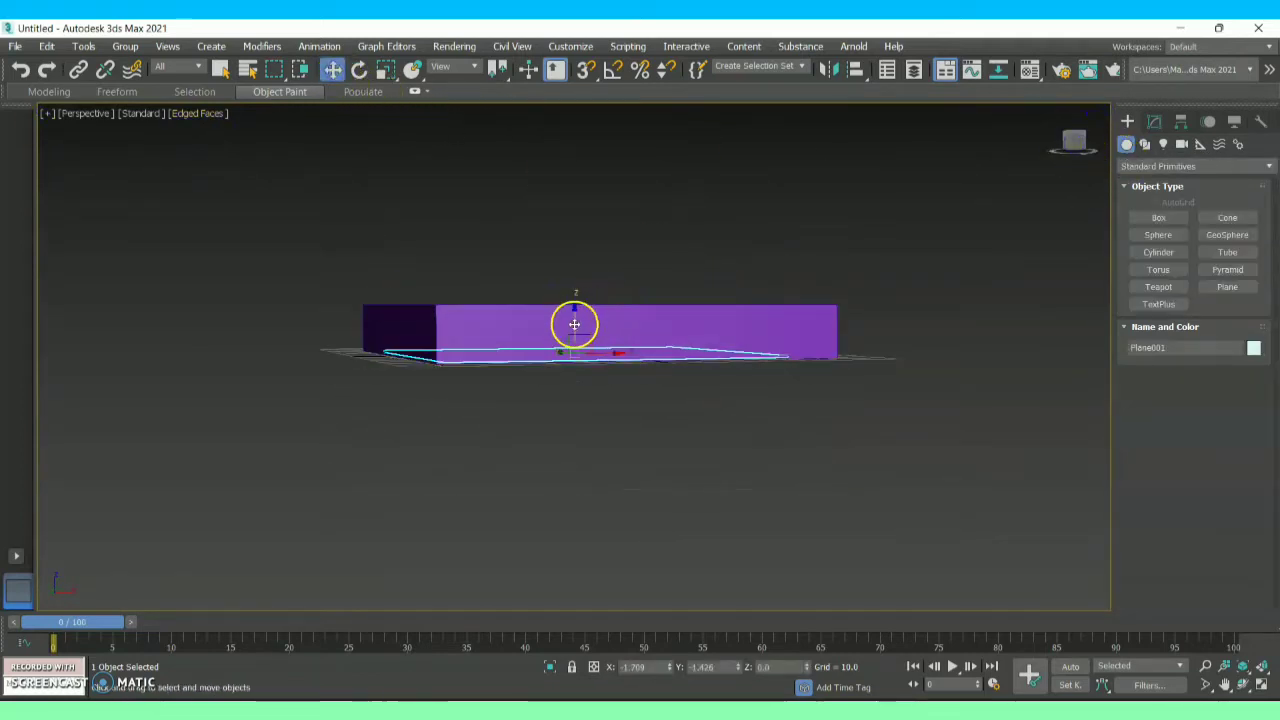
drag(574, 324, 574, 301)
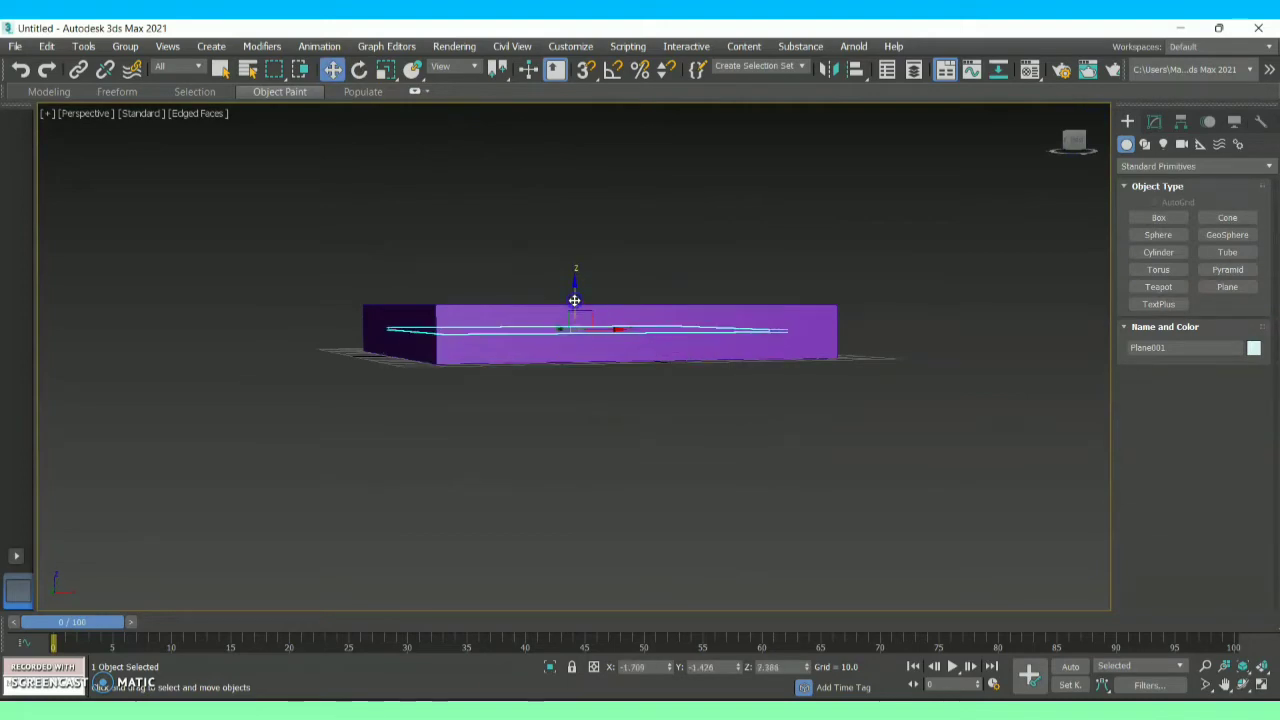
click(1080, 134)
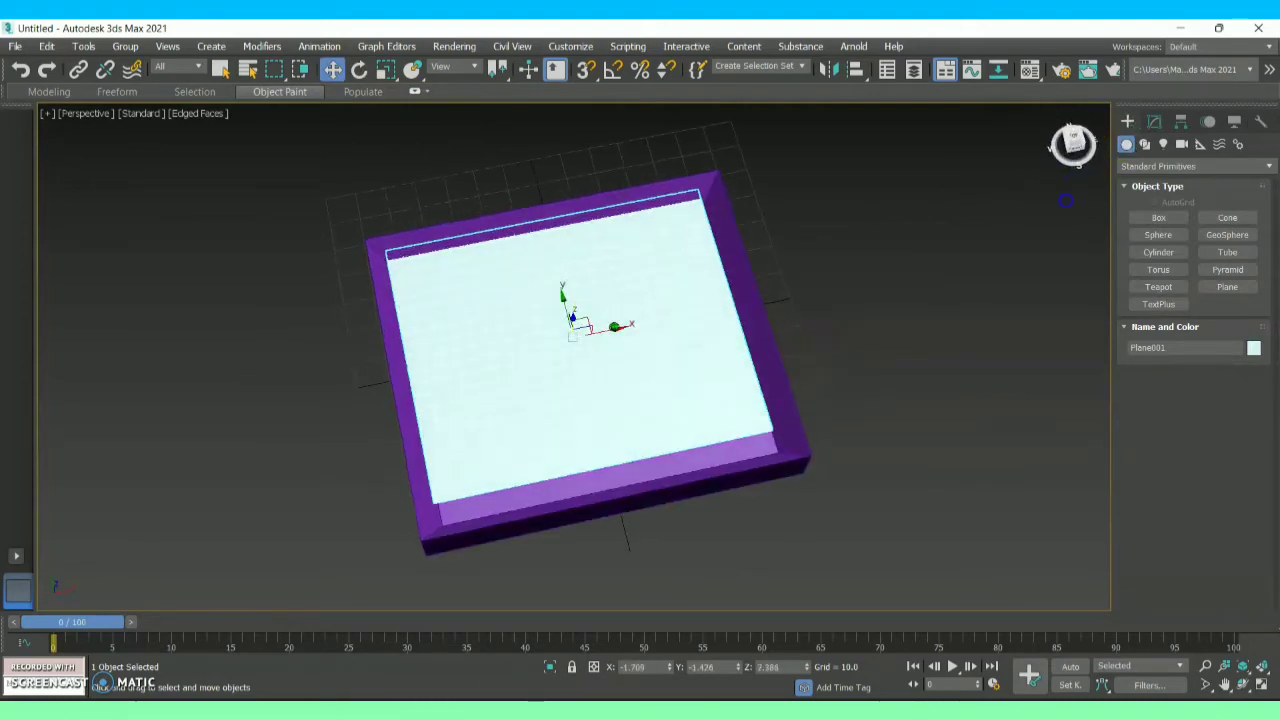
click(1073, 142)
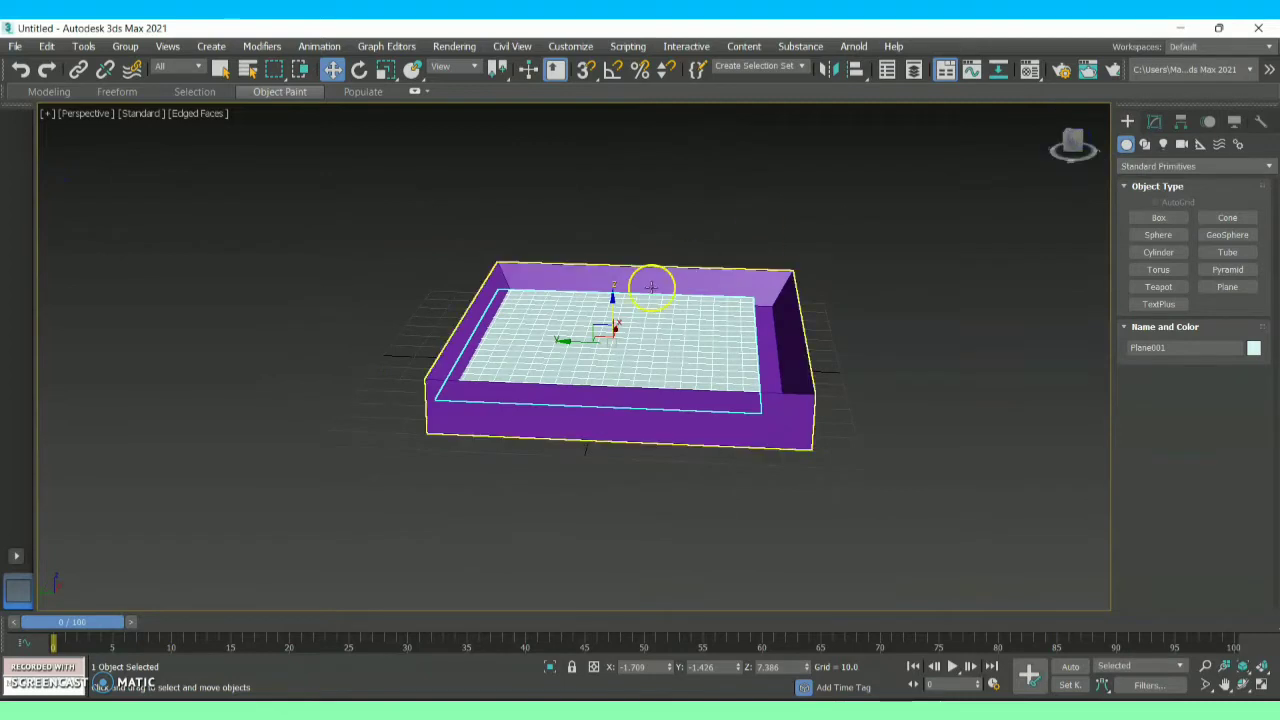
- Raise the plane along Z to about 11.2 and scale it along Y to about 103%
drag(614, 310, 614, 298)
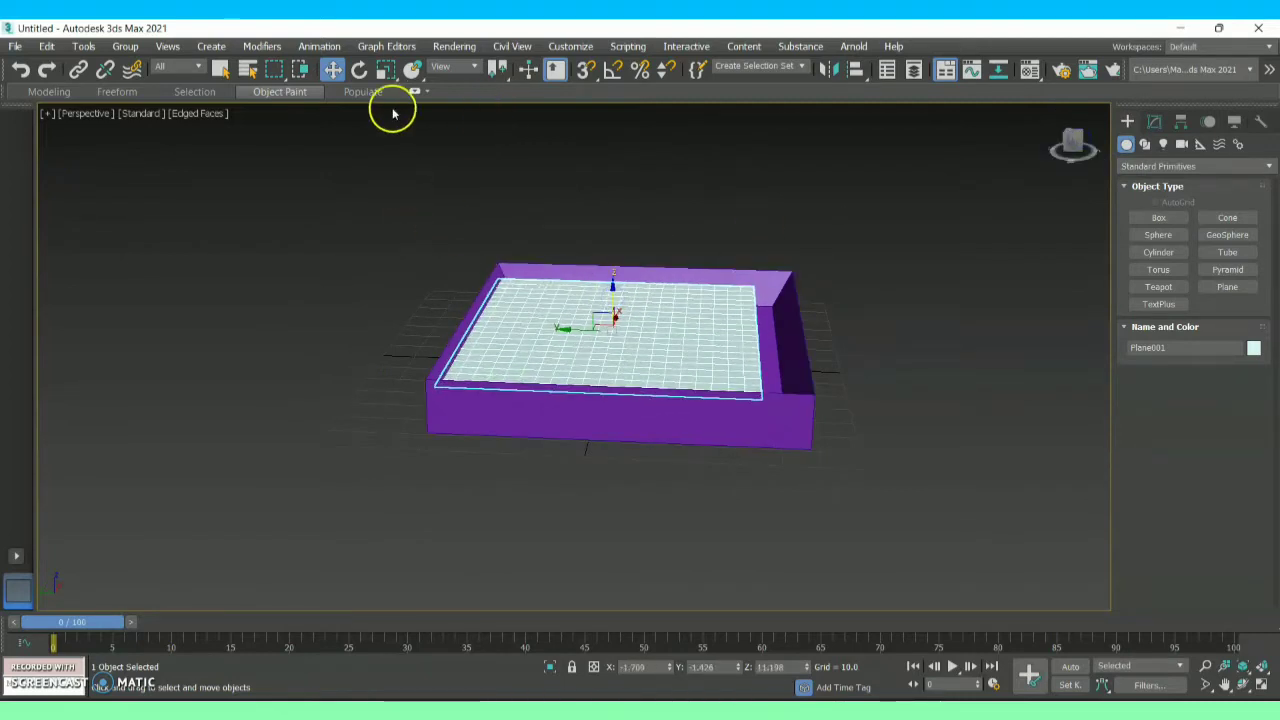
click(385, 72)
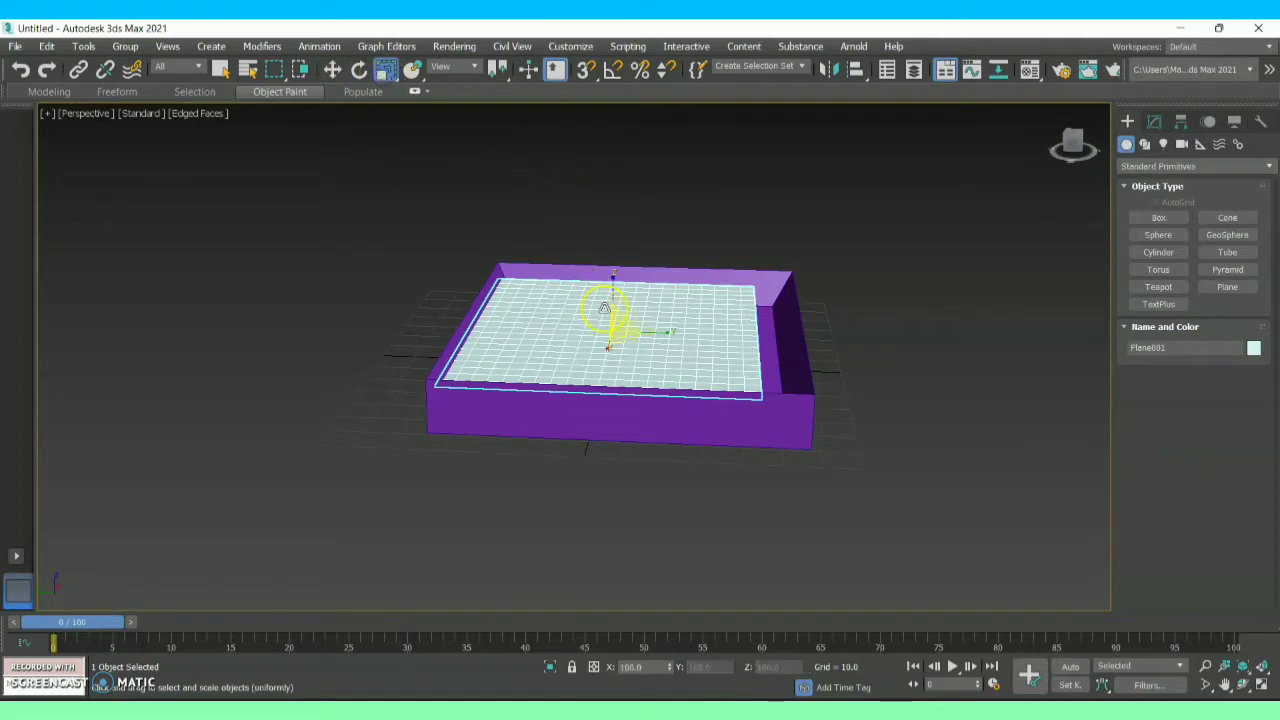
mouse_move(660, 333)
mouse_down()
mouse_move(677, 337)
mouse_move(658, 338)
mouse_up()
- Move the plane along Y to about -7.88 so it sits more centrally between the basin's walls
click(332, 70)
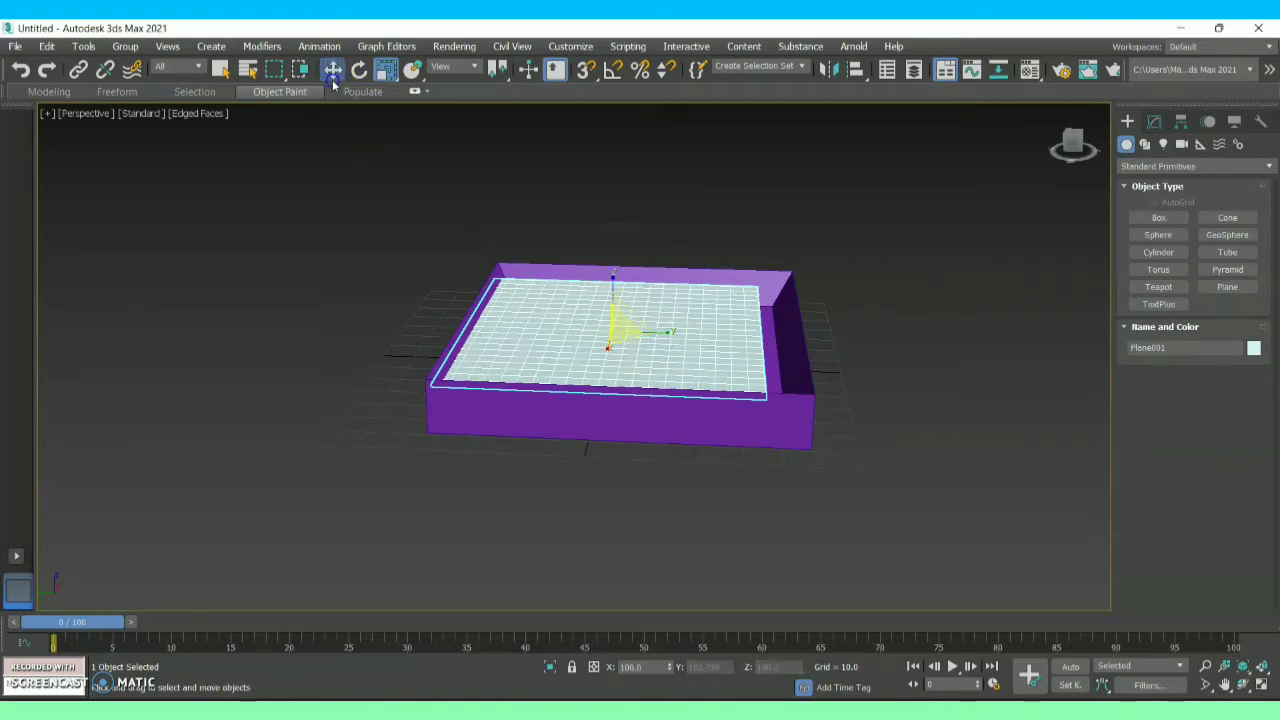
drag(578, 331, 600, 336)
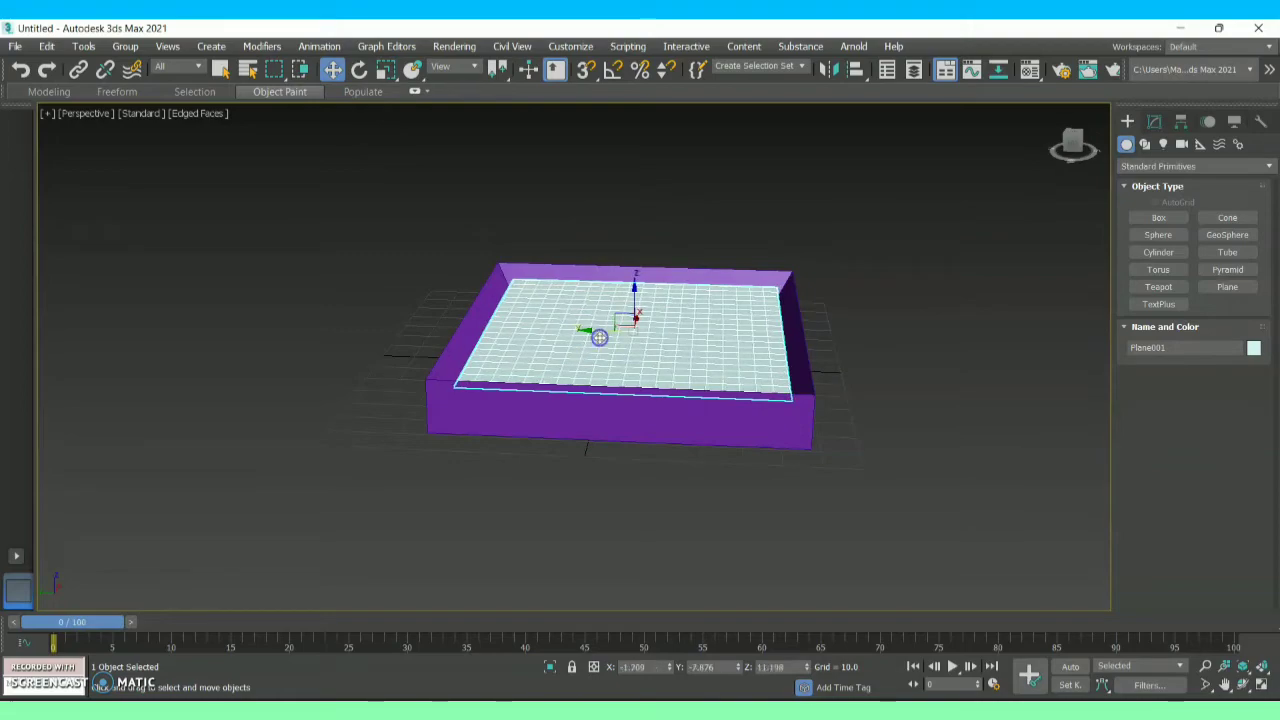
drag(1072, 145, 927, 163)
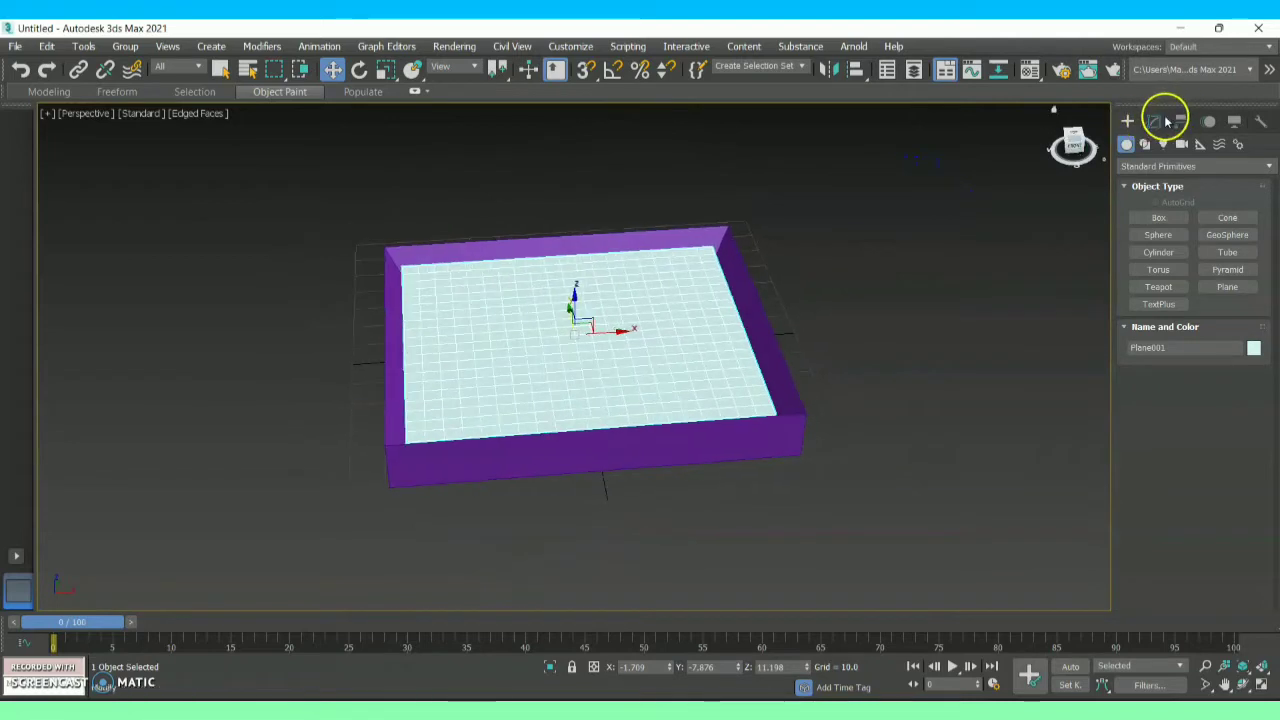
- Enlarge the plane to about 94.35 long and 106.25 wide so it reaches the basin's inner walls
click(1158, 121)
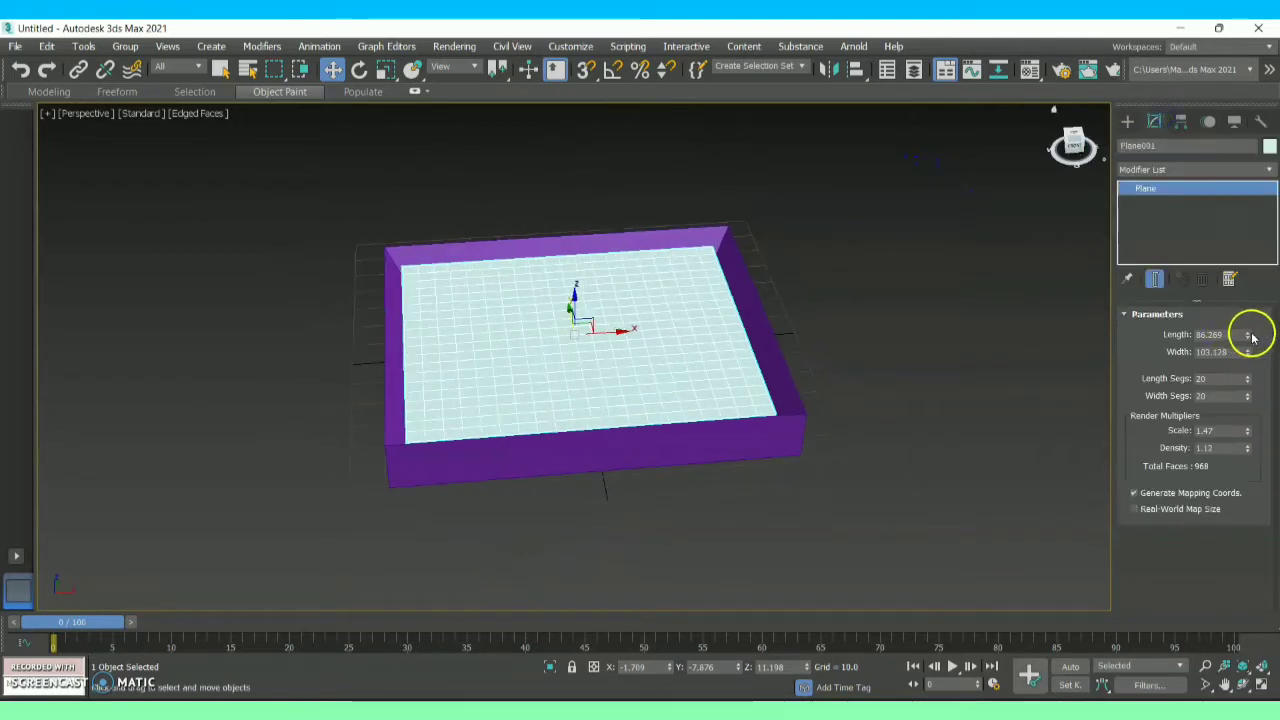
drag(1249, 337, 1248, 352)
click(1133, 193)
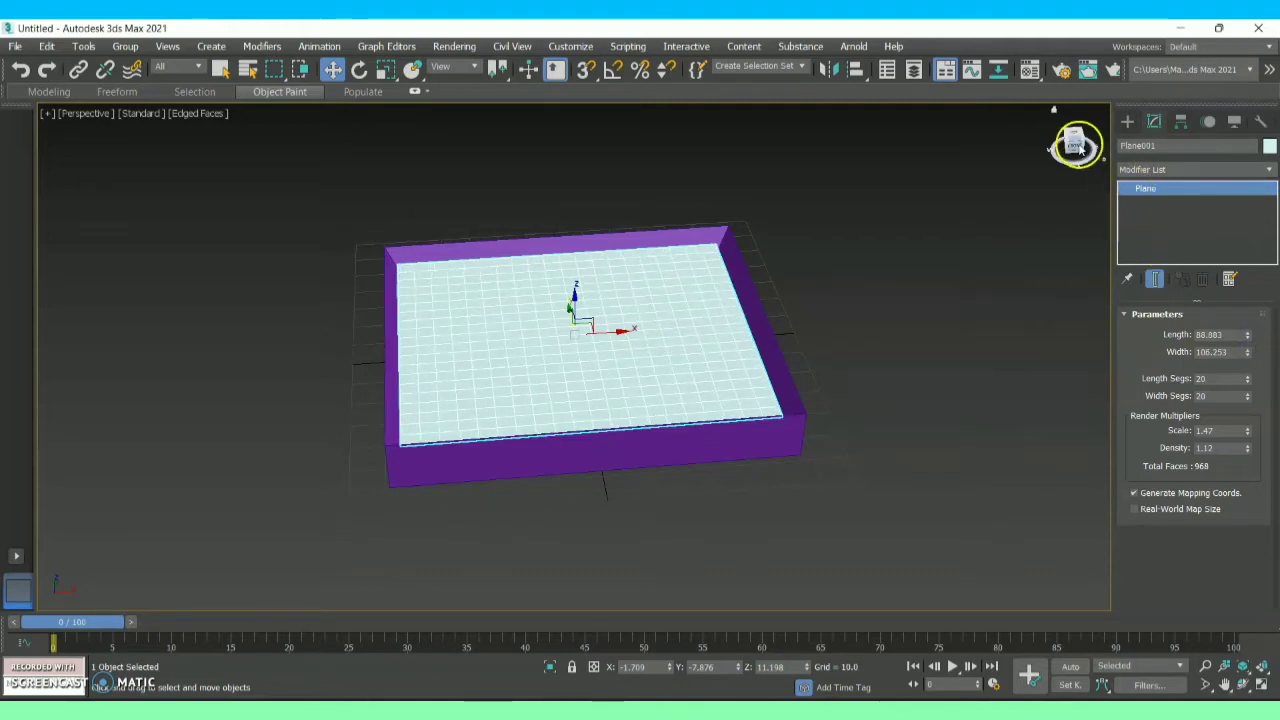
mouse_move(1075, 145)
mouse_down()
mouse_move(1076, 198)
mouse_move(1075, 150)
mouse_up()
click(1168, 222)
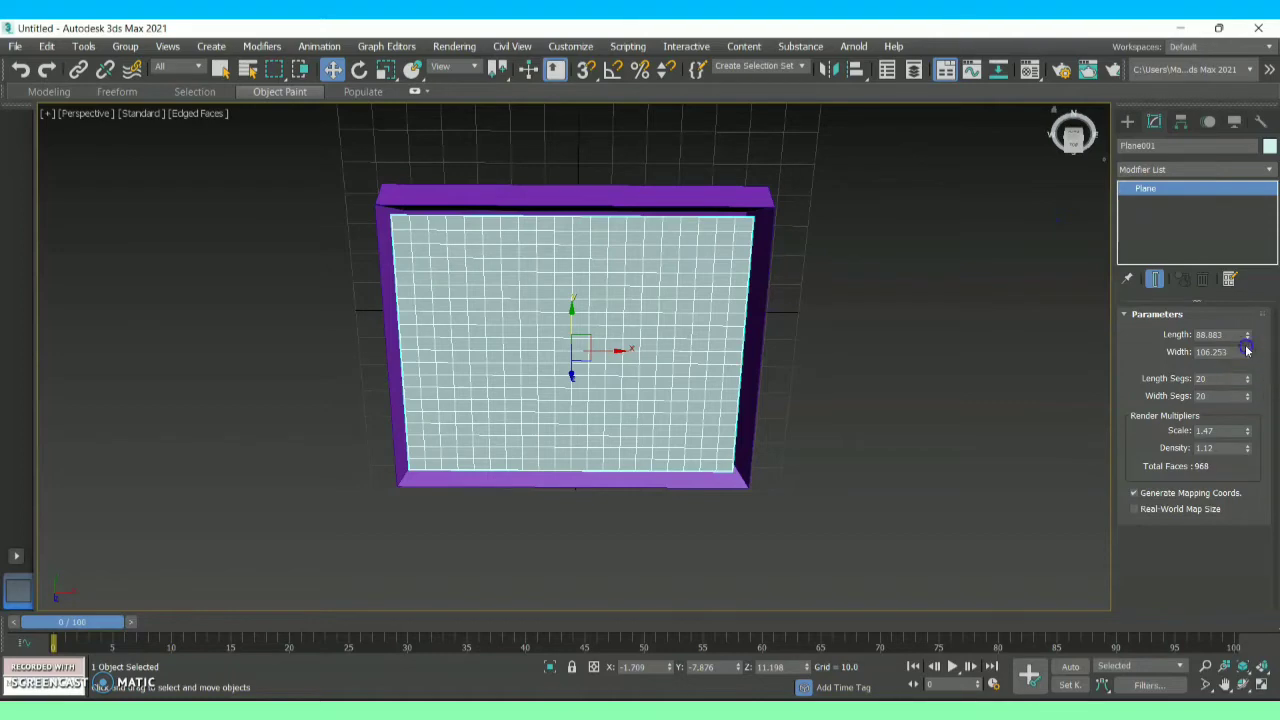
drag(1246, 336, 1246, 336)
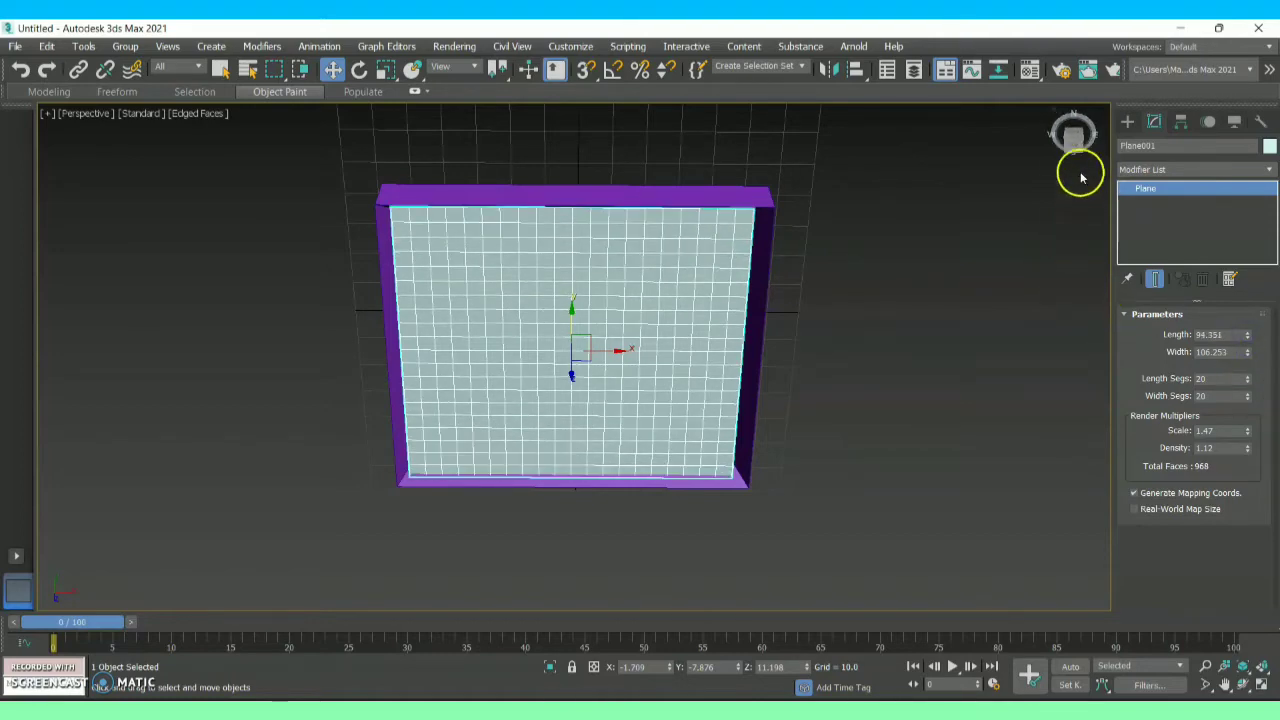
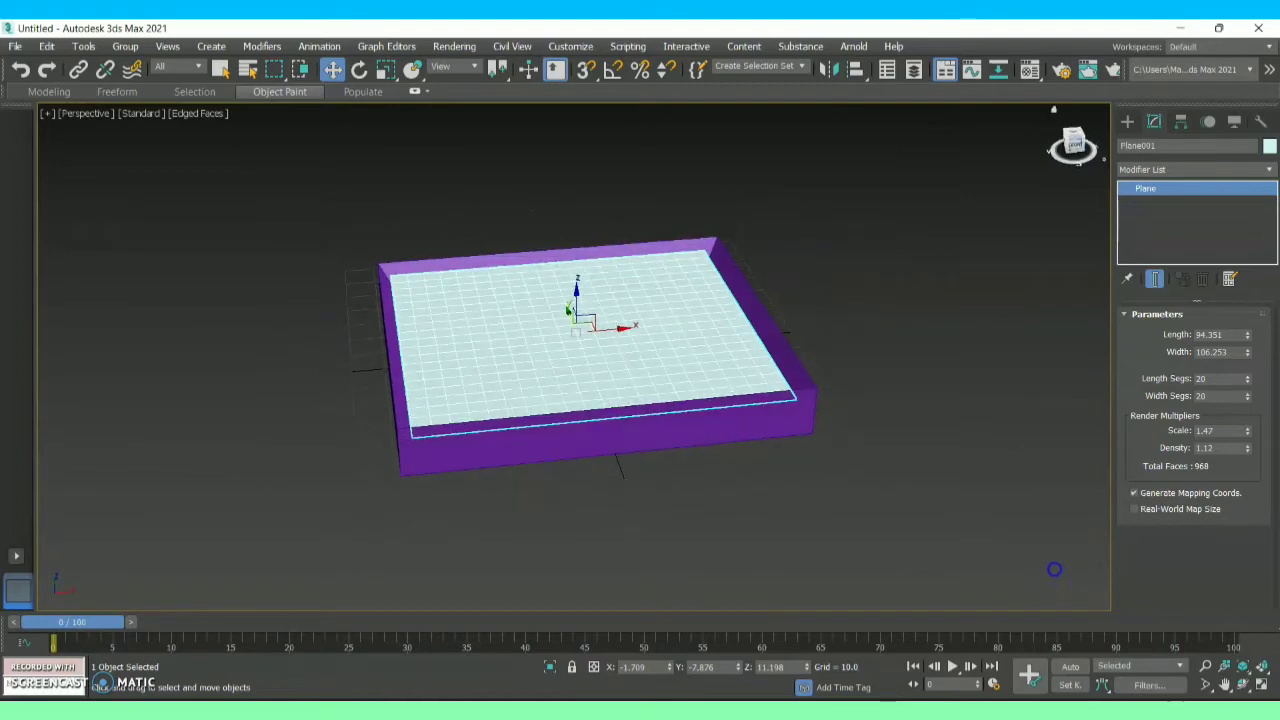
- Apply a Noise modifier to the plane inside the basin
click(880, 276)
click(617, 340)
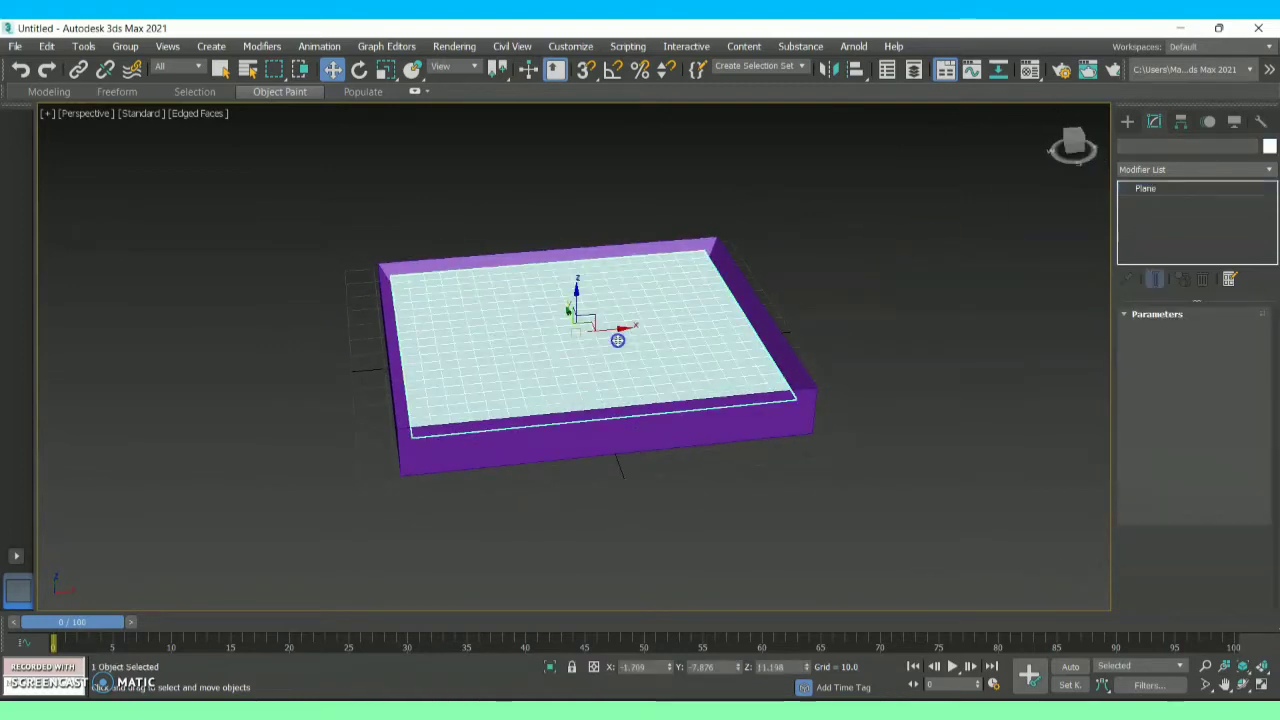
click(1268, 172)
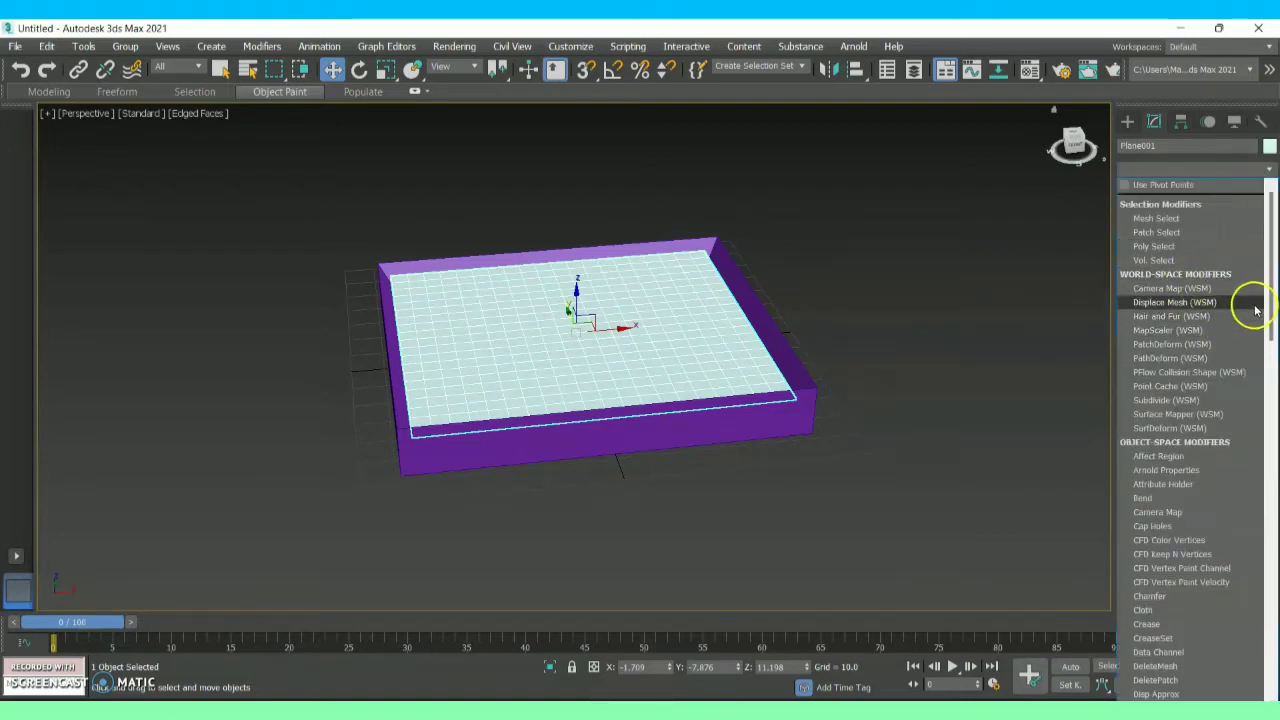
scroll(1272, 308, down, 1)
drag(1272, 308, 1268, 500)
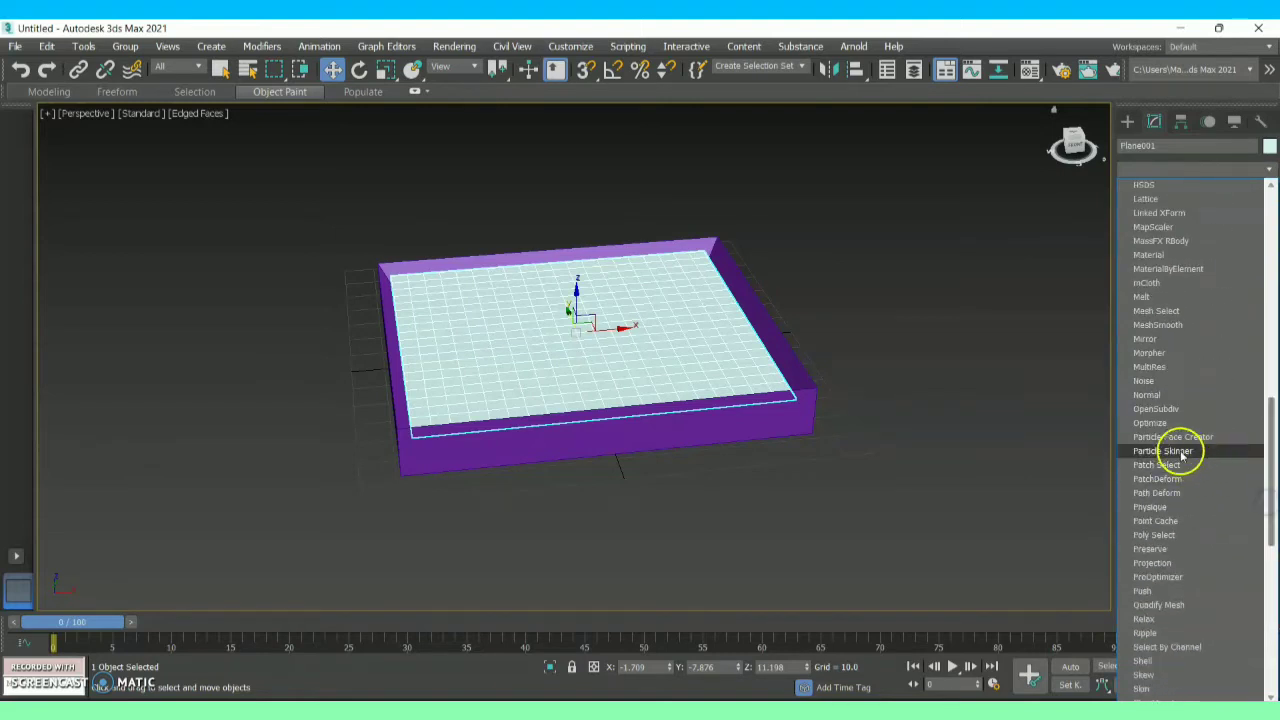
click(1144, 381)
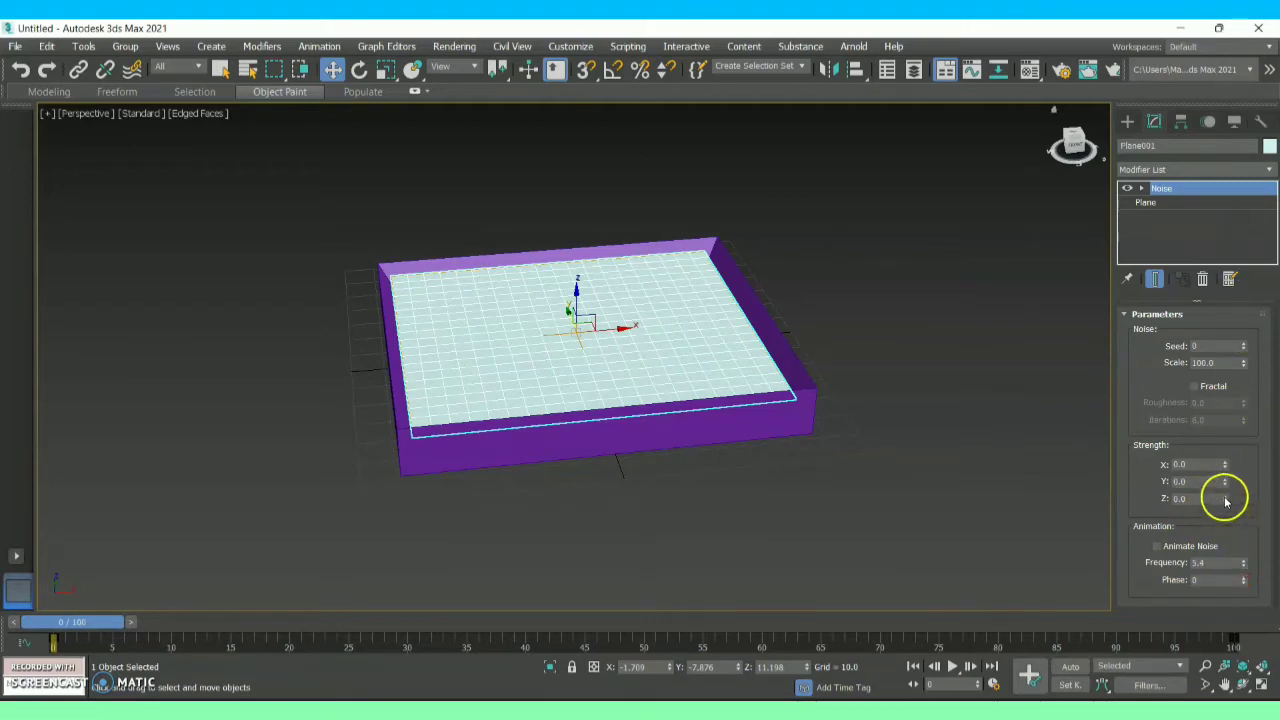
- Set the Noise modifier's Z strength to about 18.96 and enable Fractal to form waves on the plane
drag(1226, 500, 1200, 397)
drag(1225, 498, 1238, 350)
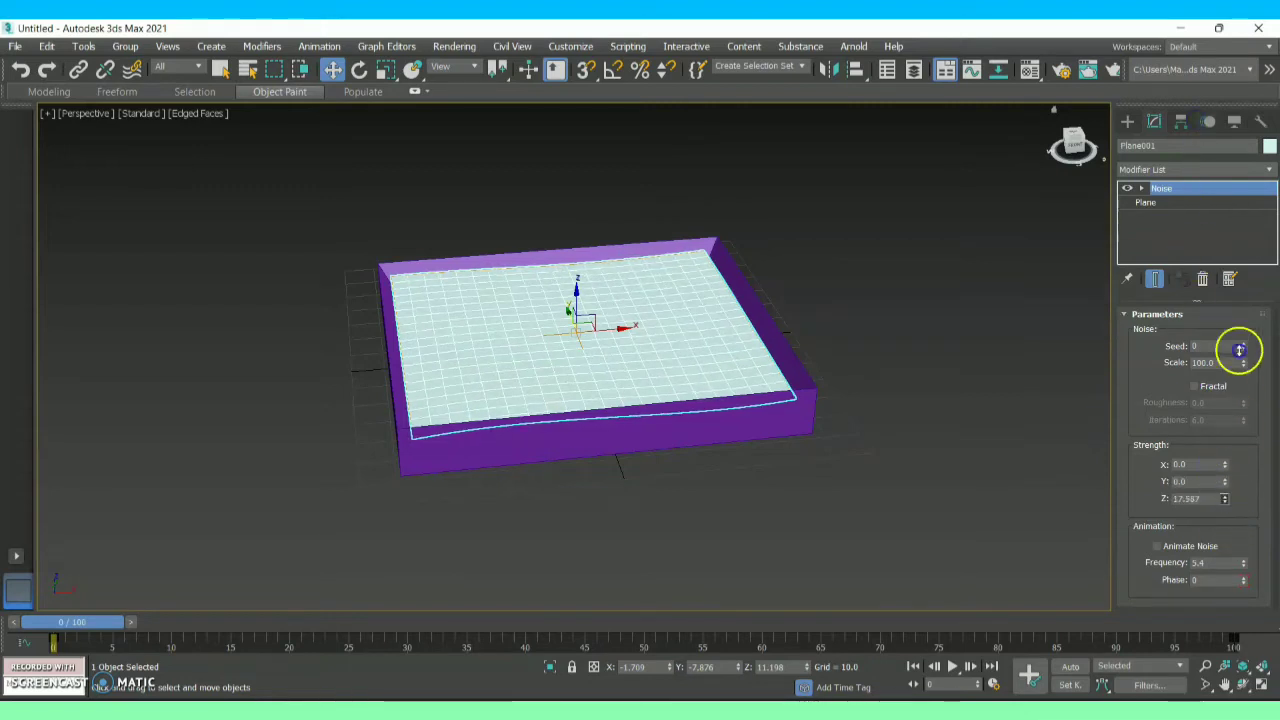
click(1196, 386)
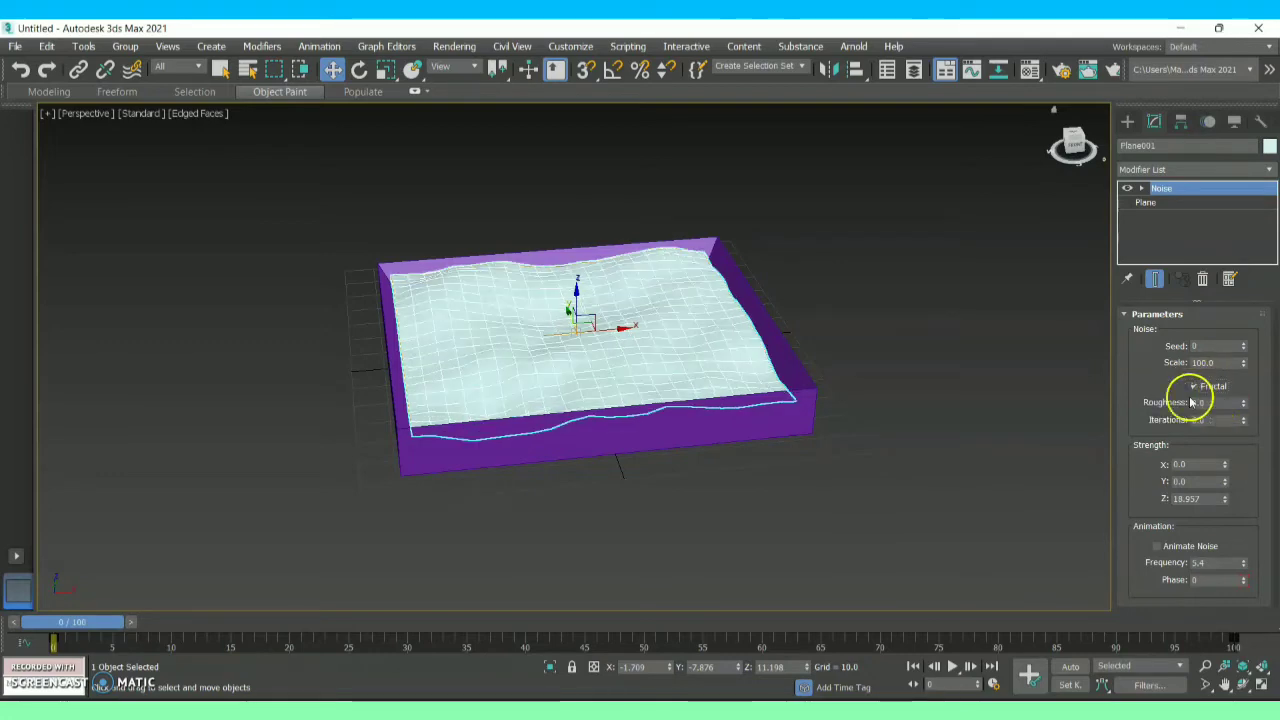
mouse_move(1072, 143)
mouse_down()
mouse_move(1072, 175)
mouse_move(1076, 118)
mouse_move(1095, 133)
mouse_move(1074, 134)
mouse_up()
click(1200, 345)
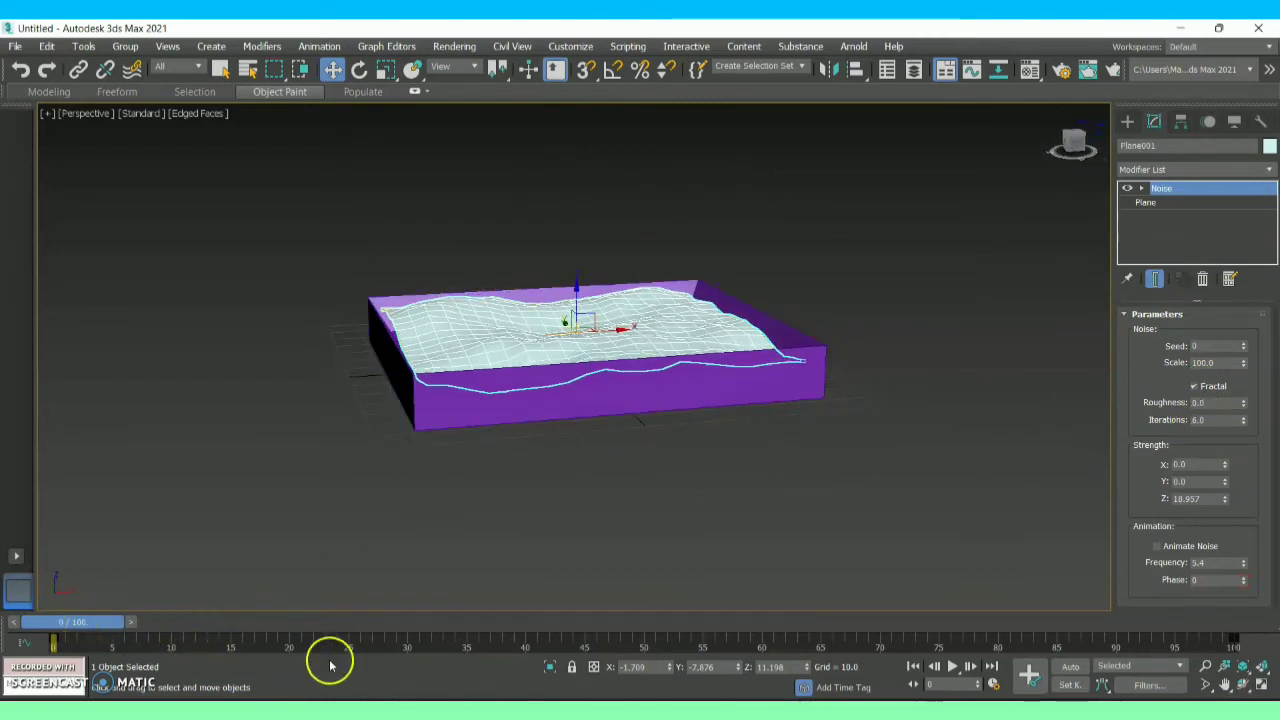
- Turn on Auto Key and, at frame 5, set the Noise iterations to 5.72 and Z strength to about -18.39
click(1066, 668)
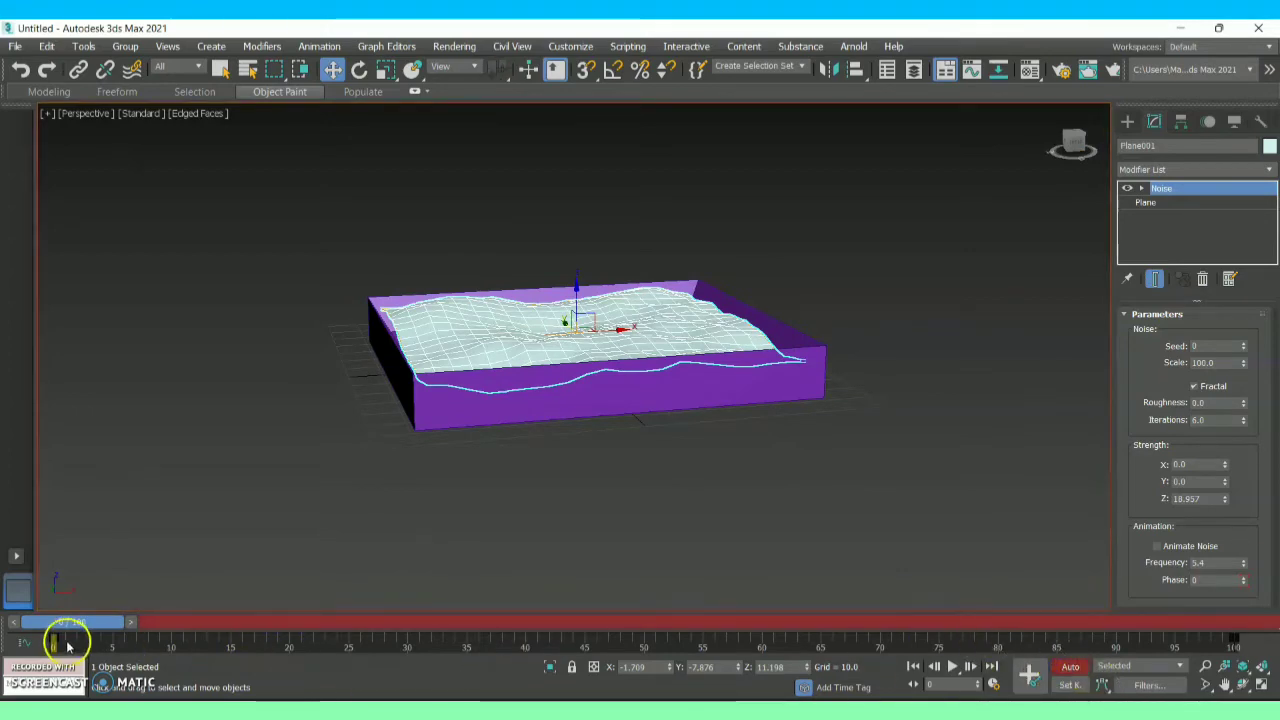
drag(65, 625, 117, 624)
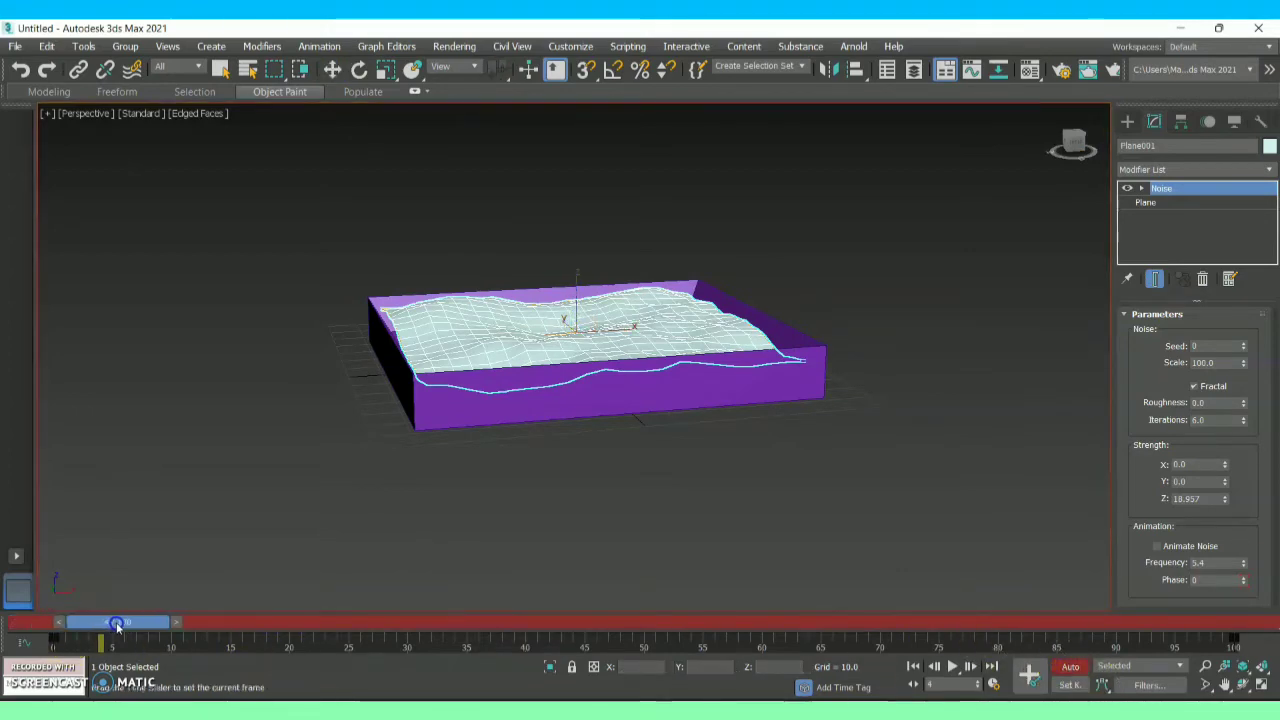
key(w)
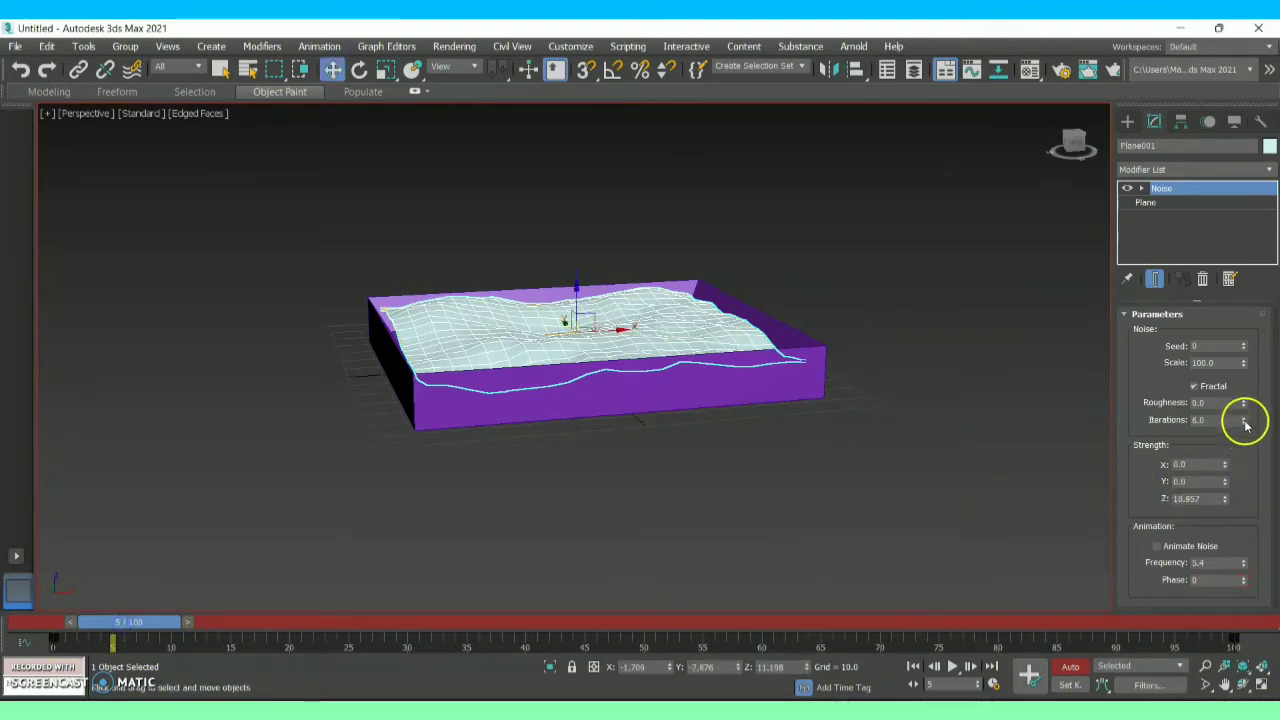
drag(1243, 423, 1244, 436)
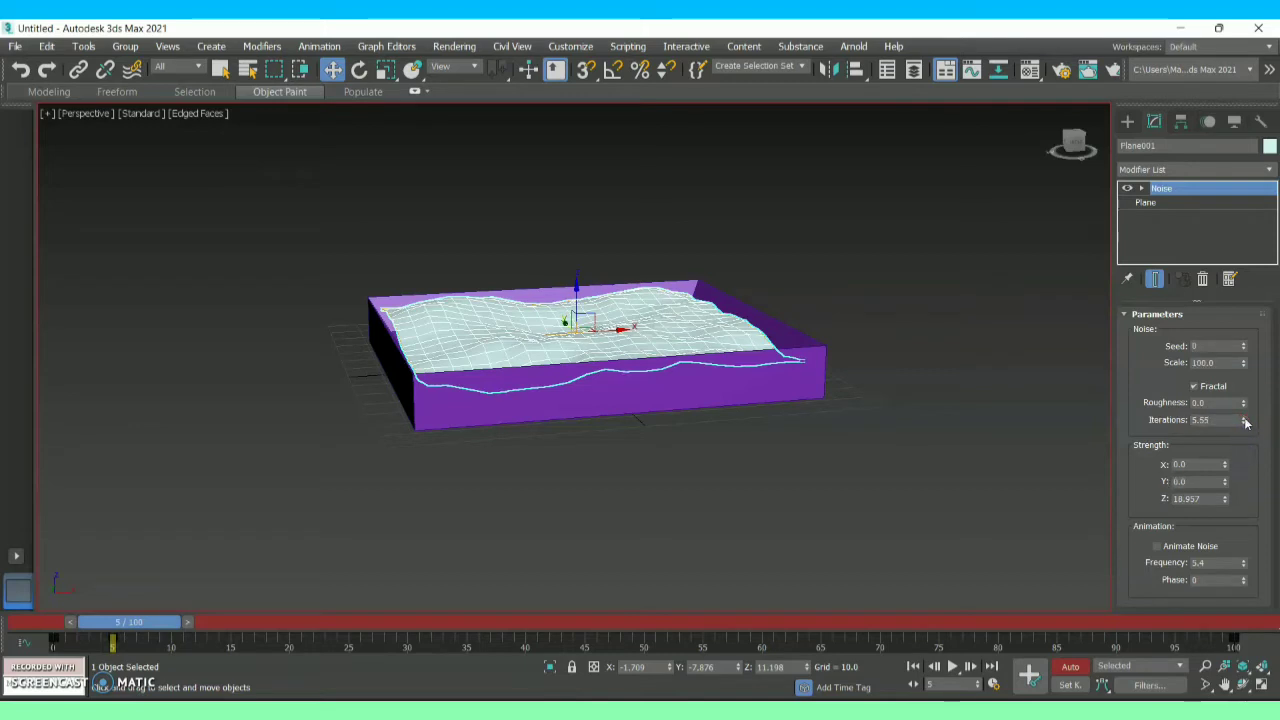
drag(1245, 410, 1244, 414)
drag(1224, 499, 1197, 632)
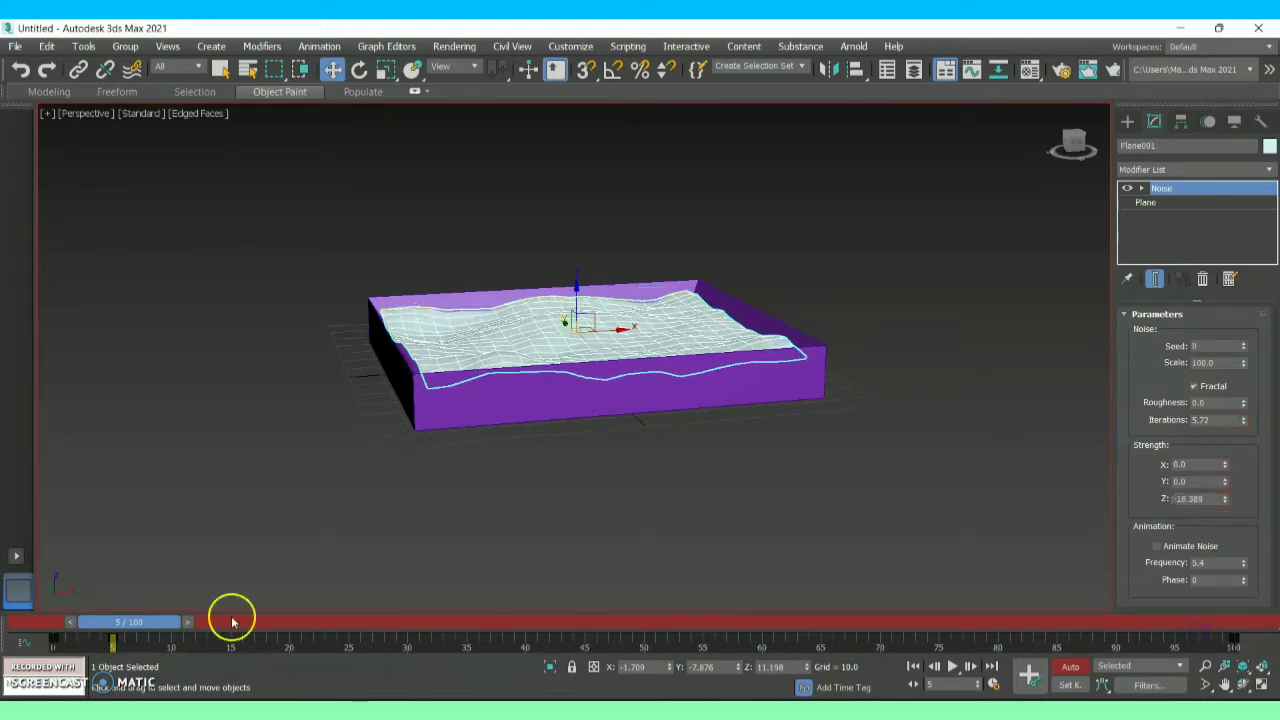
- Key the Noise Z strength at about 14.16 on frame 10 and -15.29 on frame 15, with frequency set to 4.49
drag(122, 632, 178, 632)
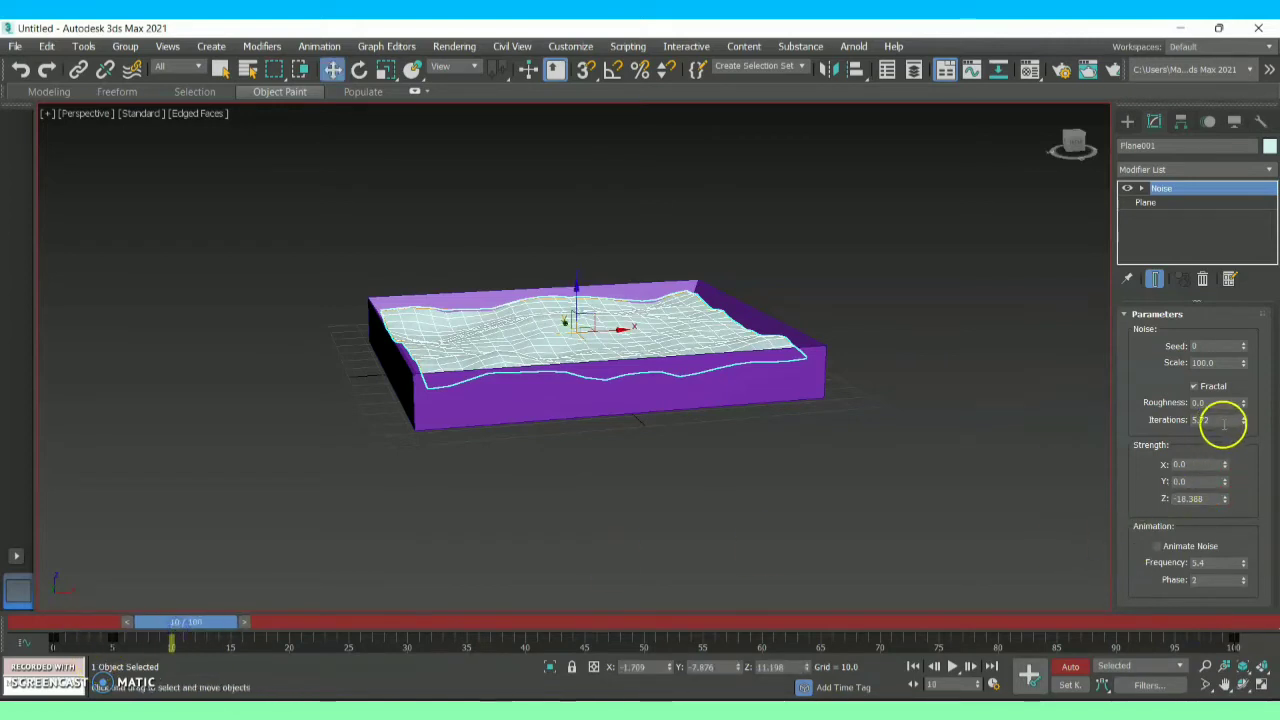
drag(1226, 499, 1193, 381)
drag(206, 620, 250, 633)
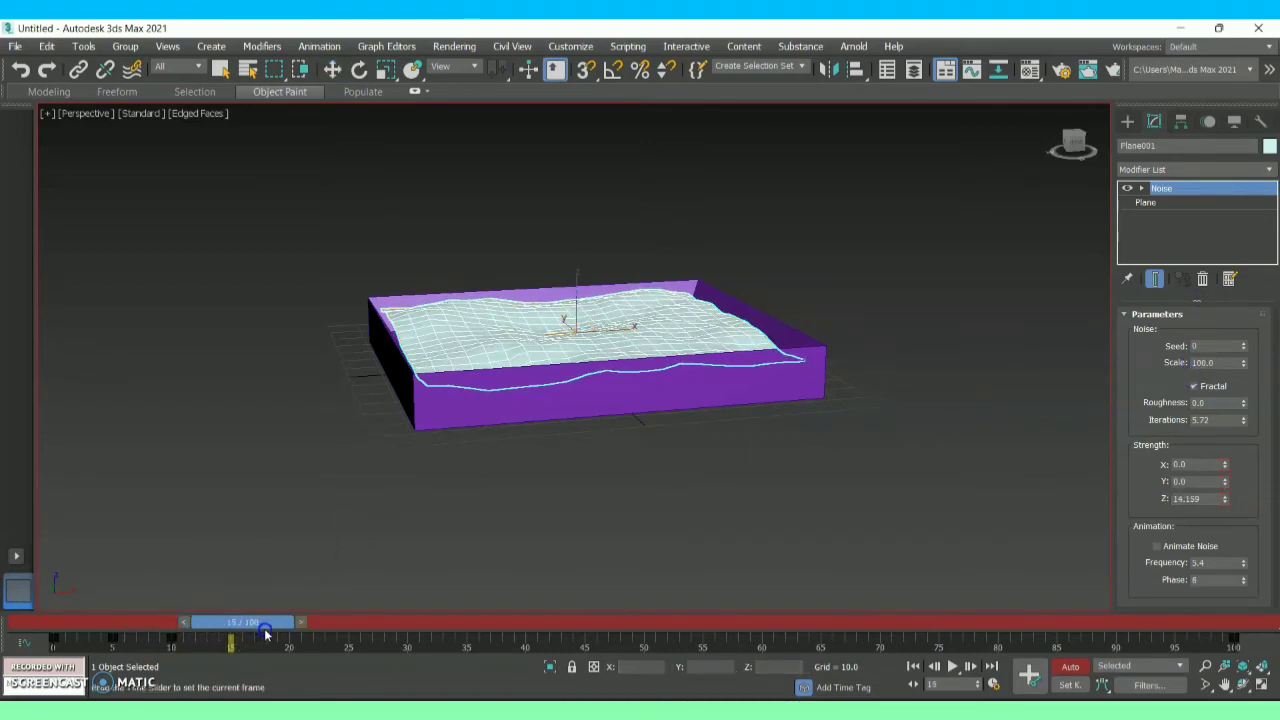
key(w)
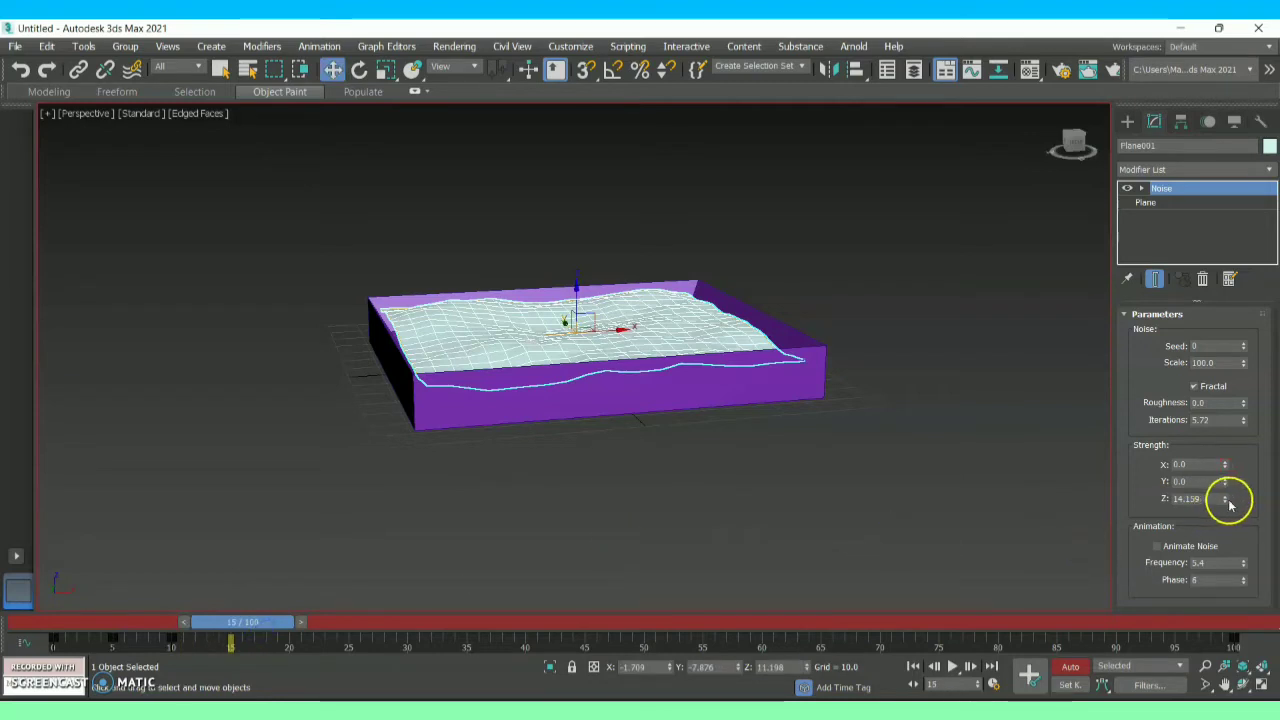
drag(1227, 503, 1210, 643)
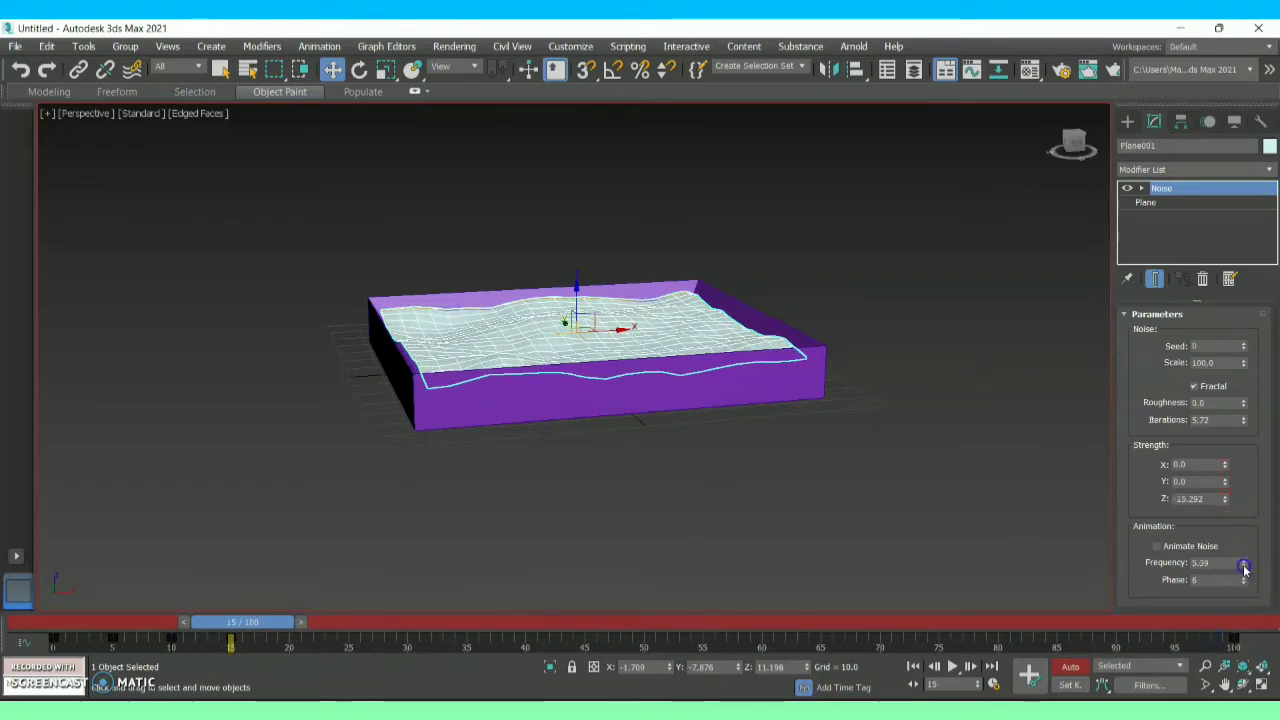
drag(1236, 608, 1231, 626)
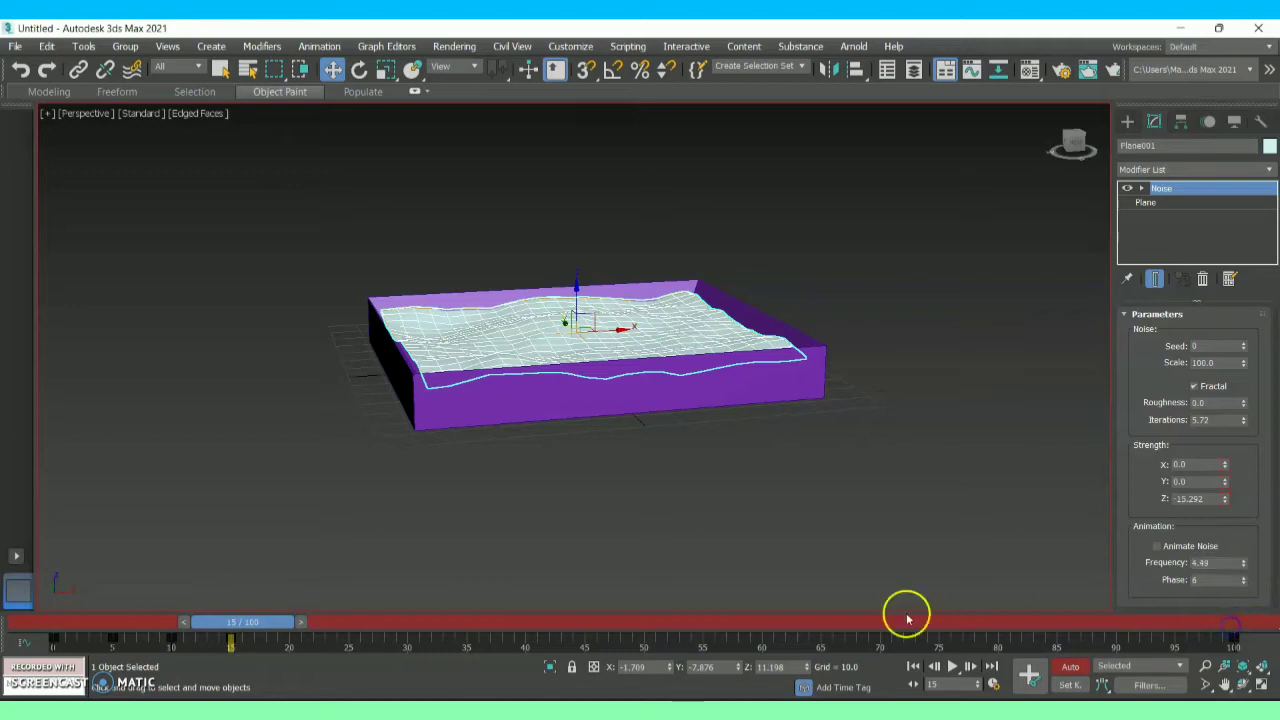
- Key the Noise Z strength at about 19.73 on frame 20 and about -20.5 on frame 25
drag(251, 623, 311, 623)
key(w)
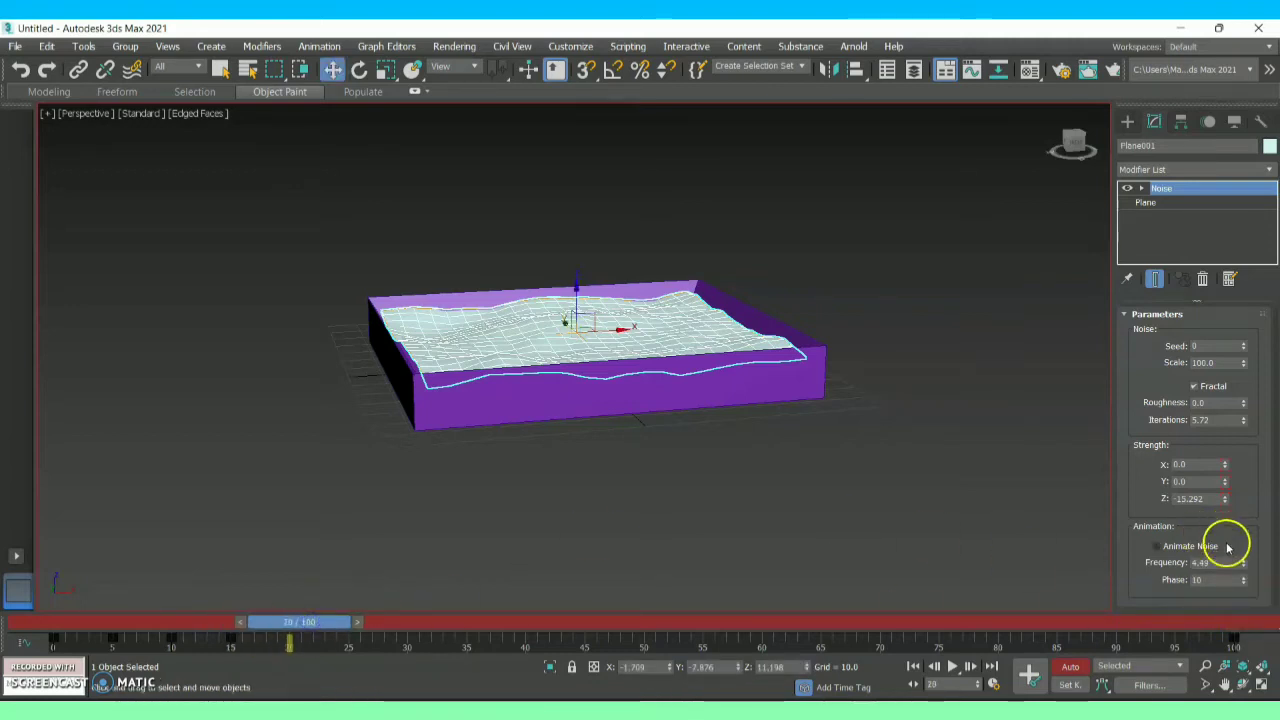
drag(1222, 499, 1188, 344)
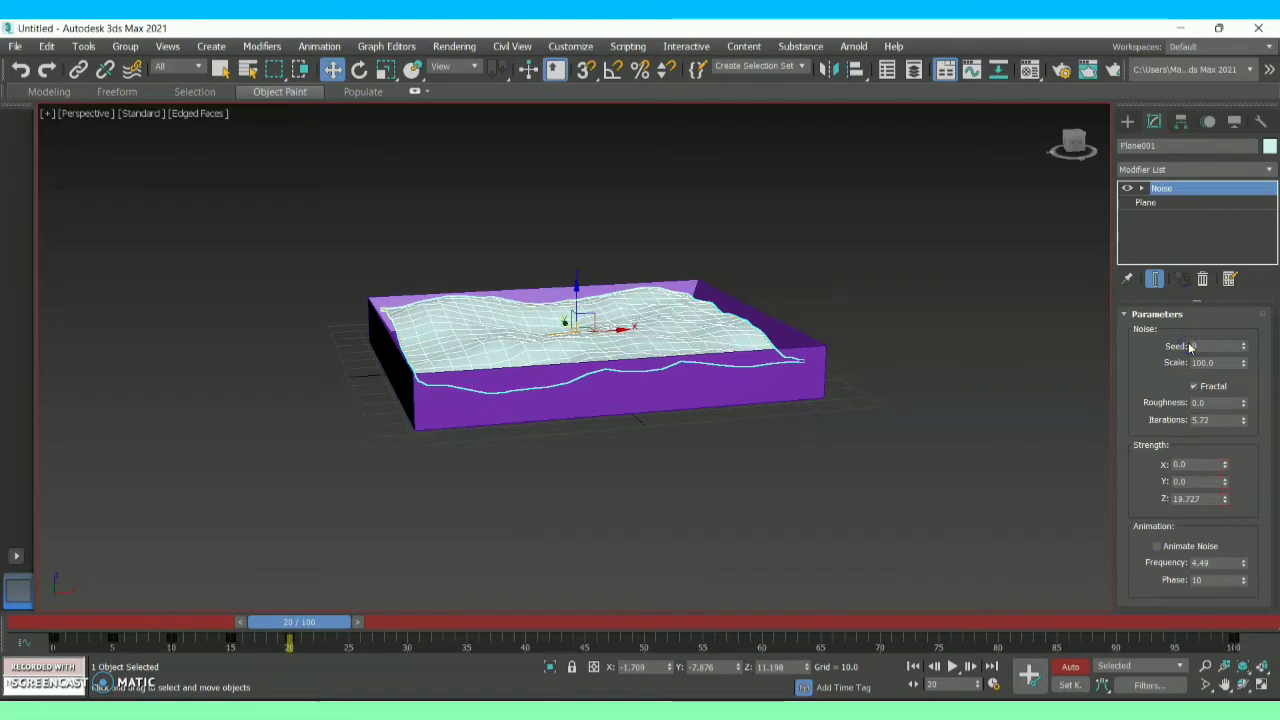
drag(312, 629, 354, 630)
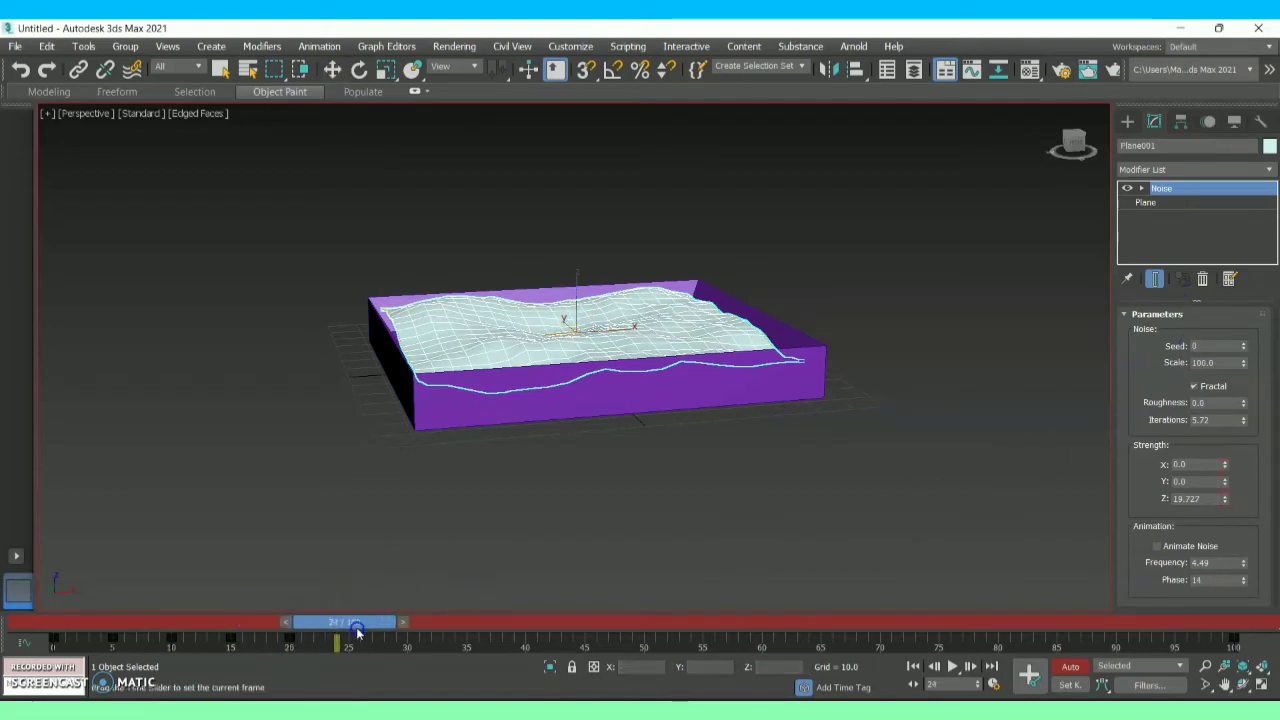
key(w)
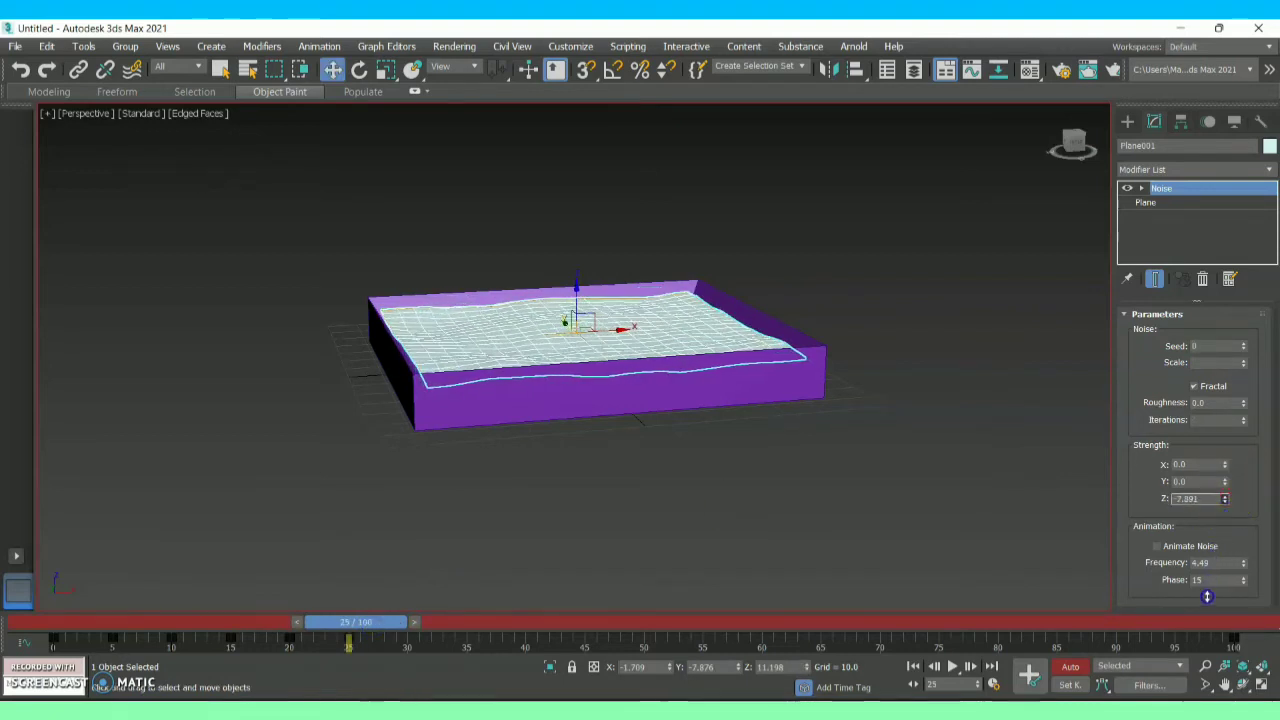
drag(1200, 633, 1196, 640)
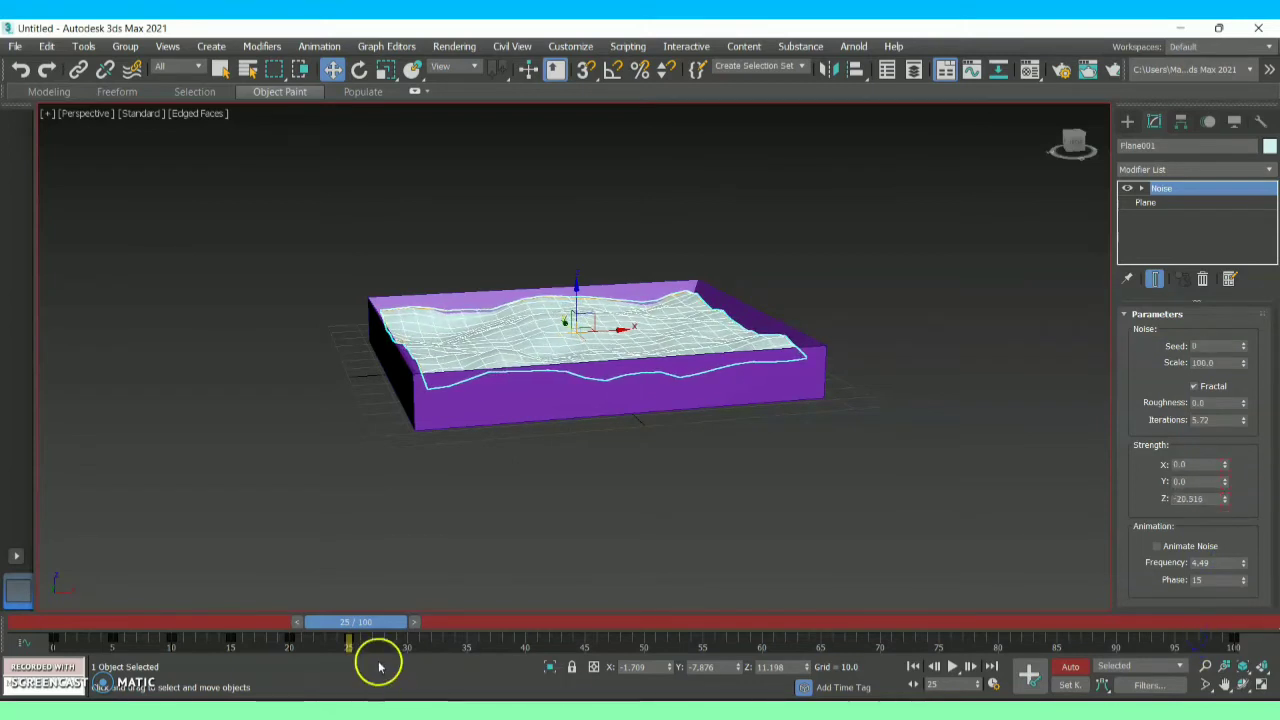
- Key the Noise Z strength at about 20.1 on frame 30
drag(385, 622, 434, 622)
key(w)
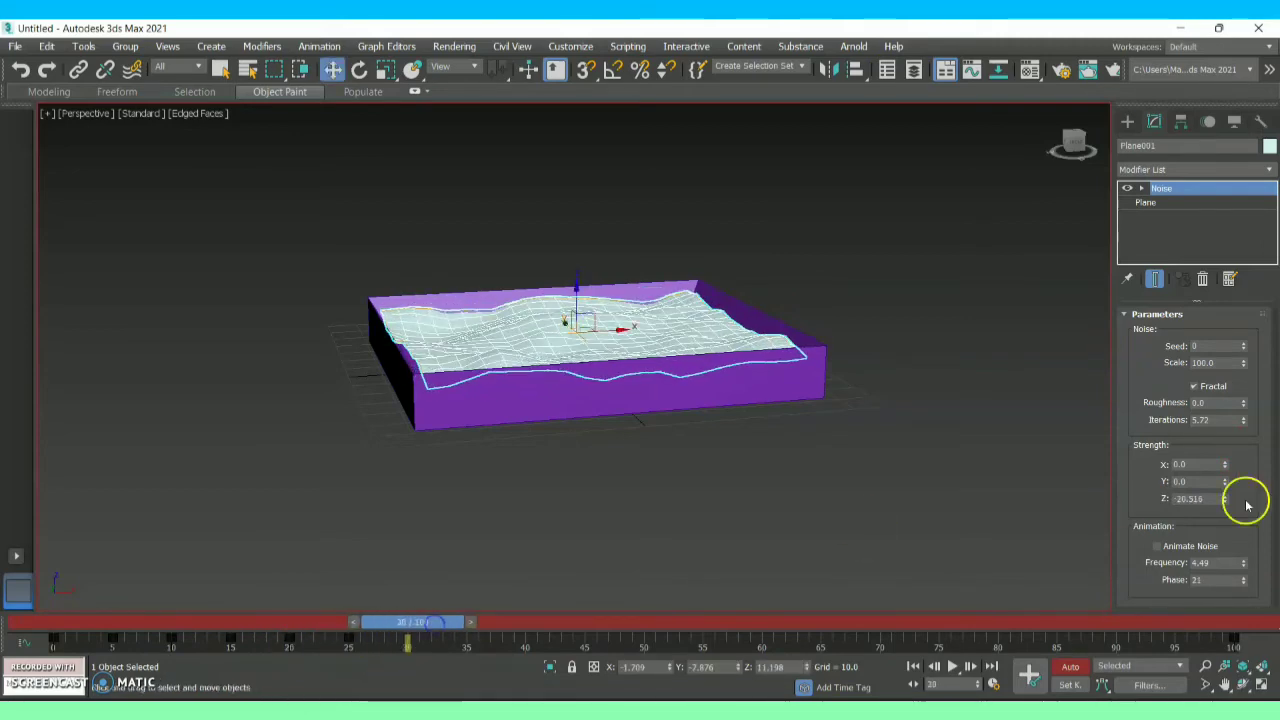
drag(1226, 500, 1203, 353)
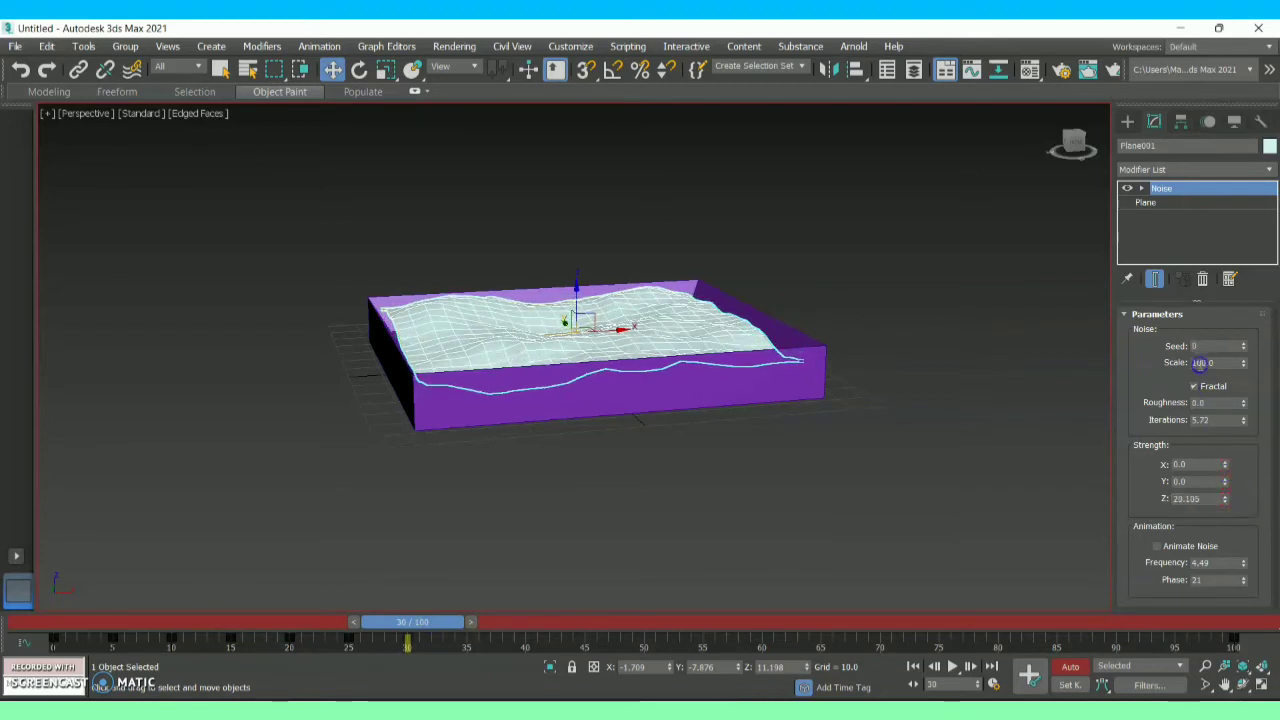
- Key the Noise Z strength at about -21.3 on frame 35 and 15.2 on frame 40
drag(449, 623, 506, 623)
key(w)
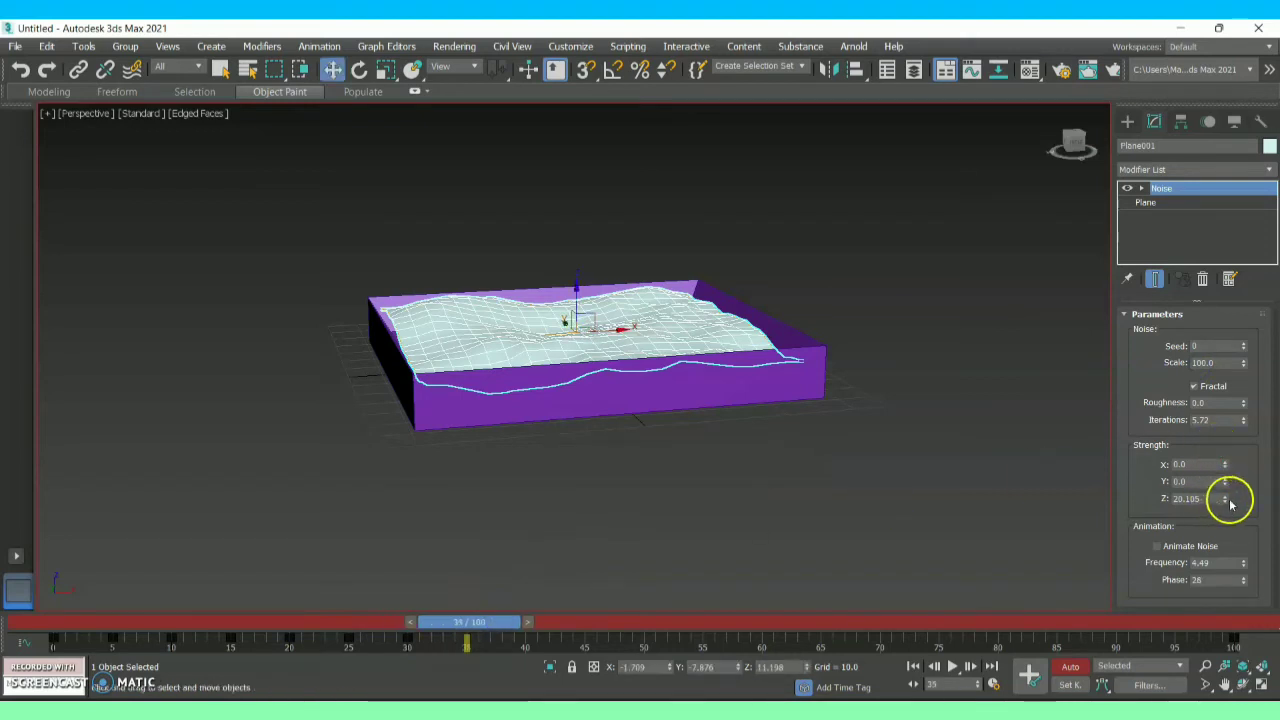
drag(1224, 503, 1208, 638)
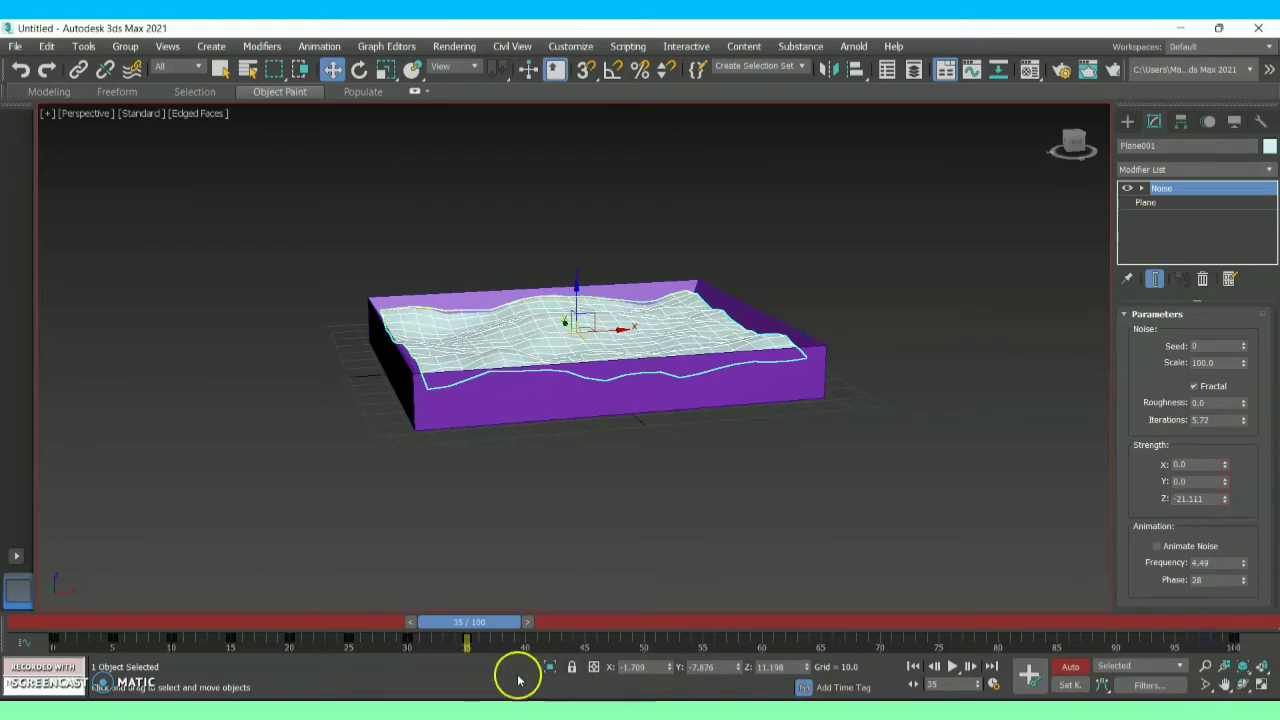
drag(498, 622, 555, 627)
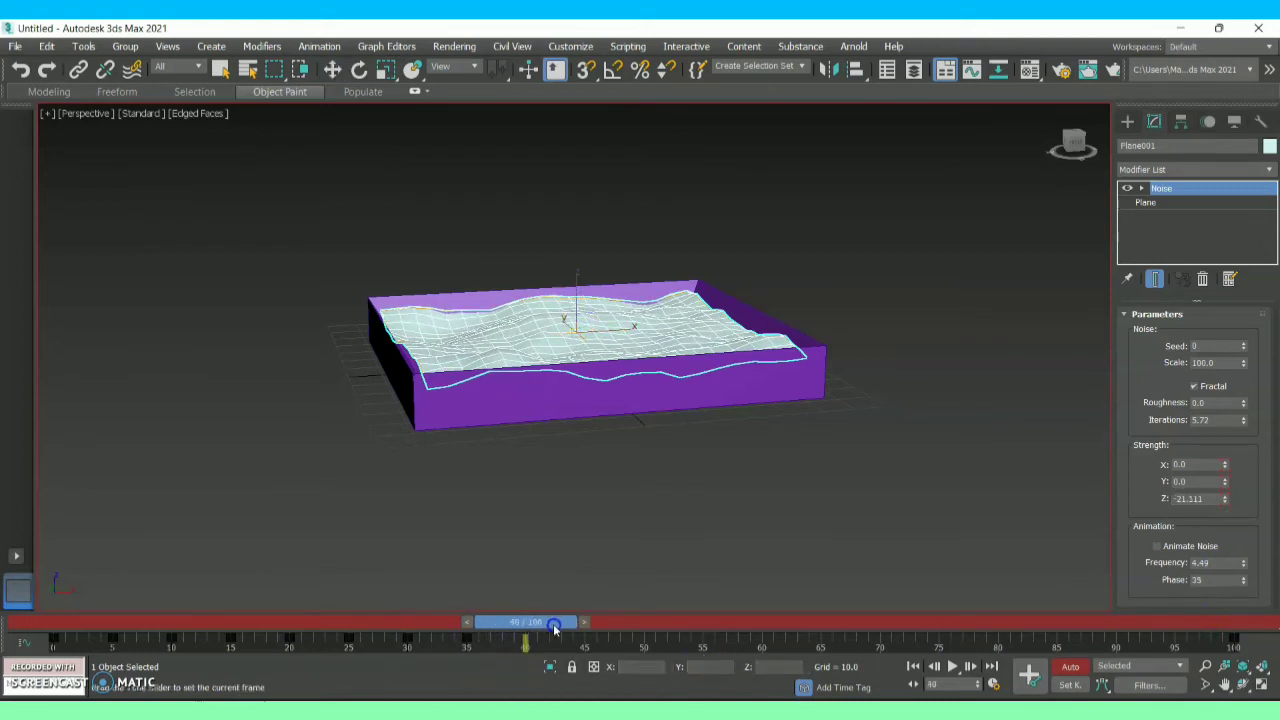
key(w)
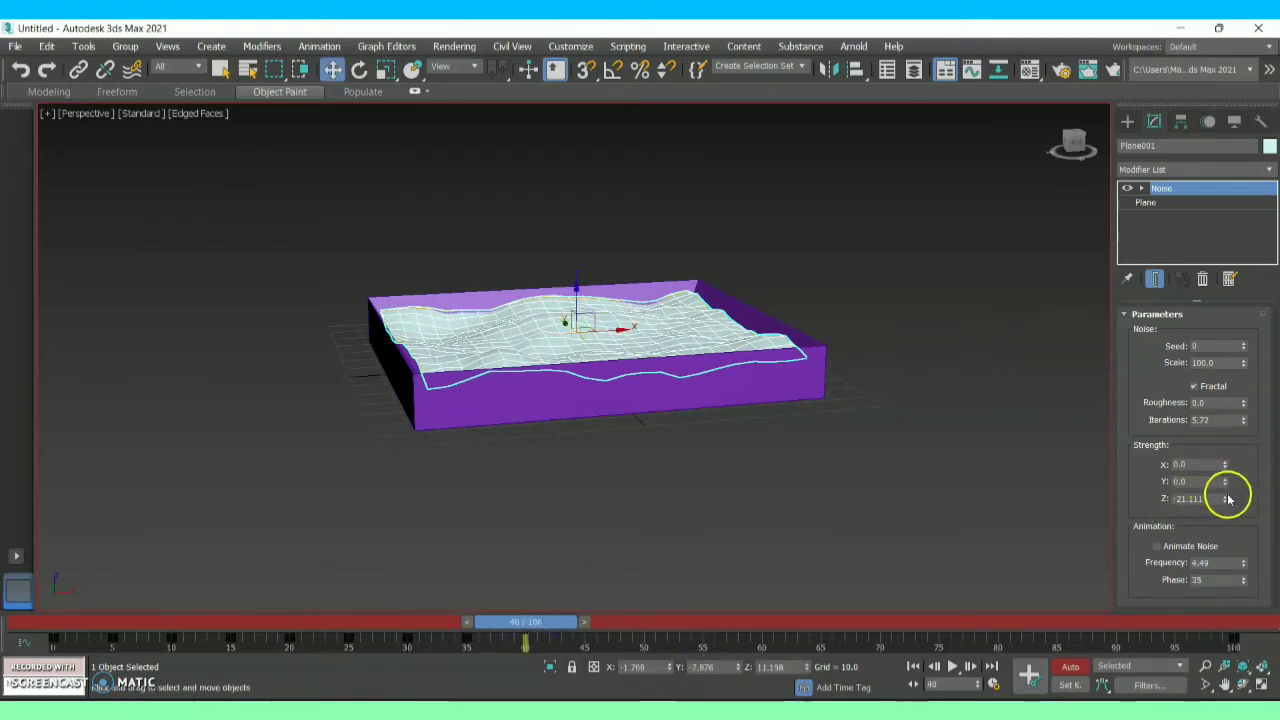
drag(1225, 498, 1183, 384)
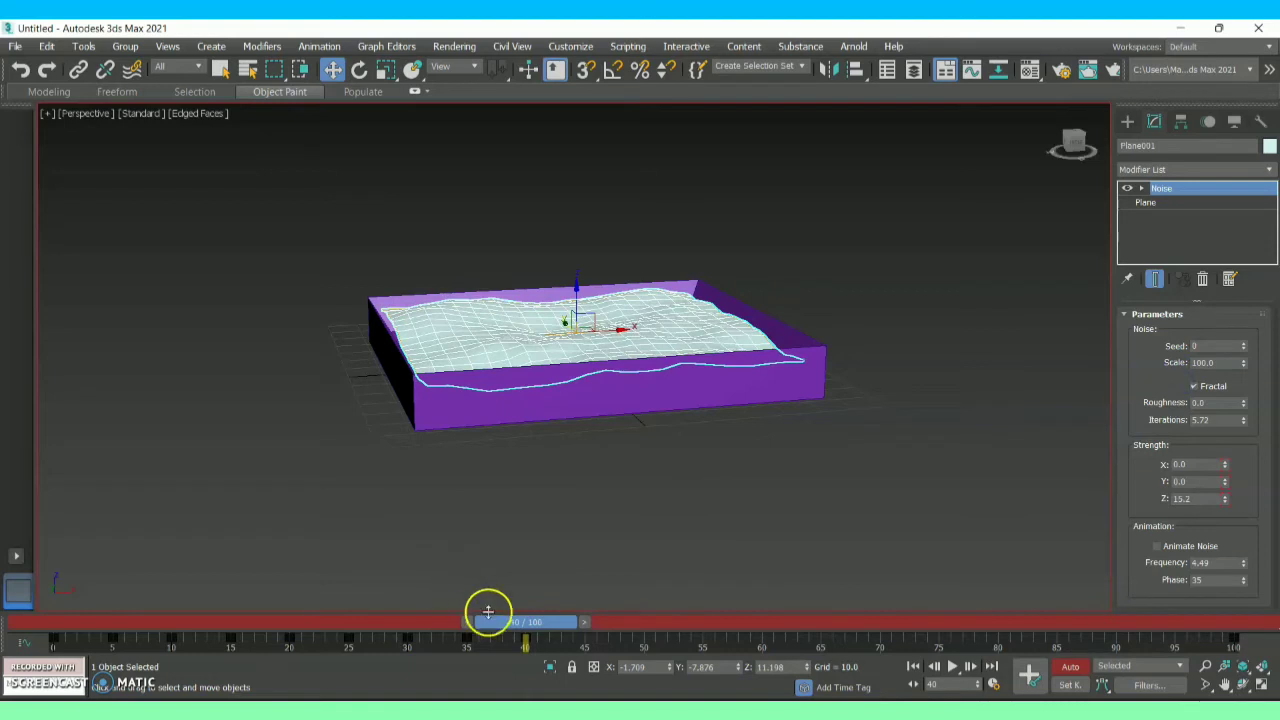
- Key the Noise Z strength at about -29.9 on frame 45 and 23.979 on frame 50
drag(512, 622, 572, 622)
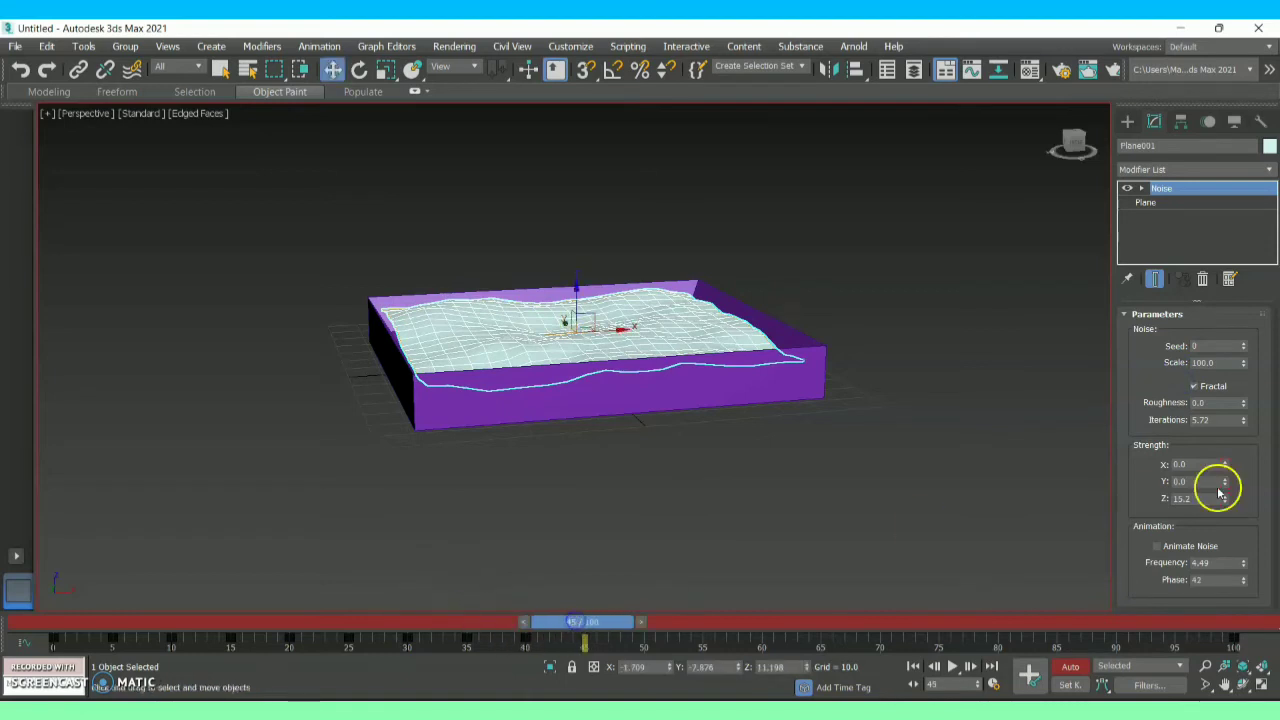
drag(1224, 500, 1232, 647)
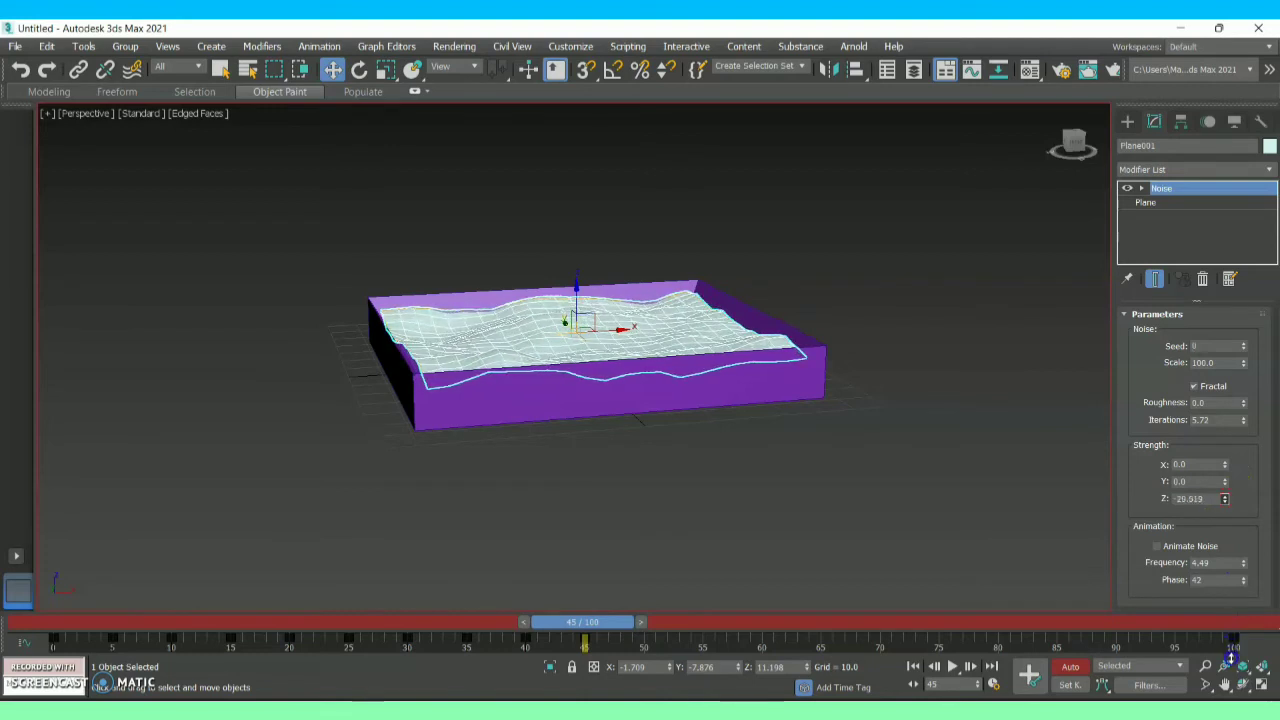
drag(603, 623, 645, 623)
key(w)
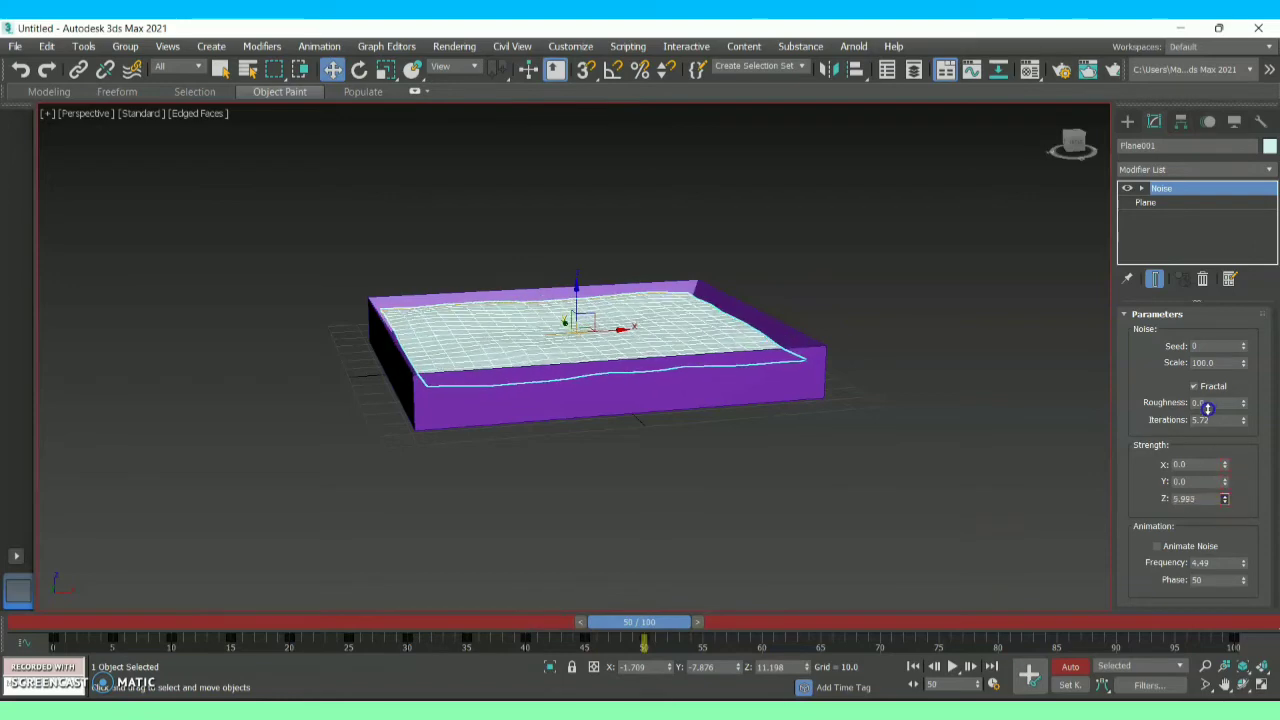
drag(1206, 406, 1204, 346)
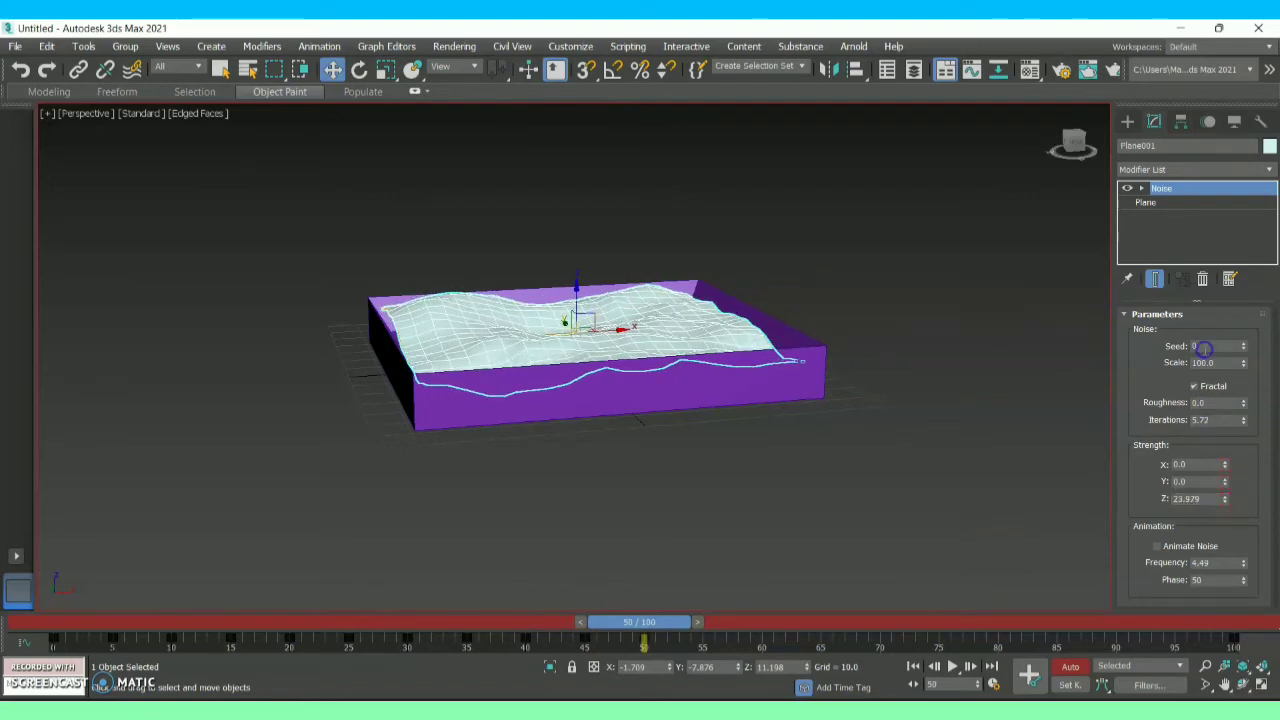
- Play the wave animation from frame 0, stop it and return to frame 0
drag(643, 622, 57, 620)
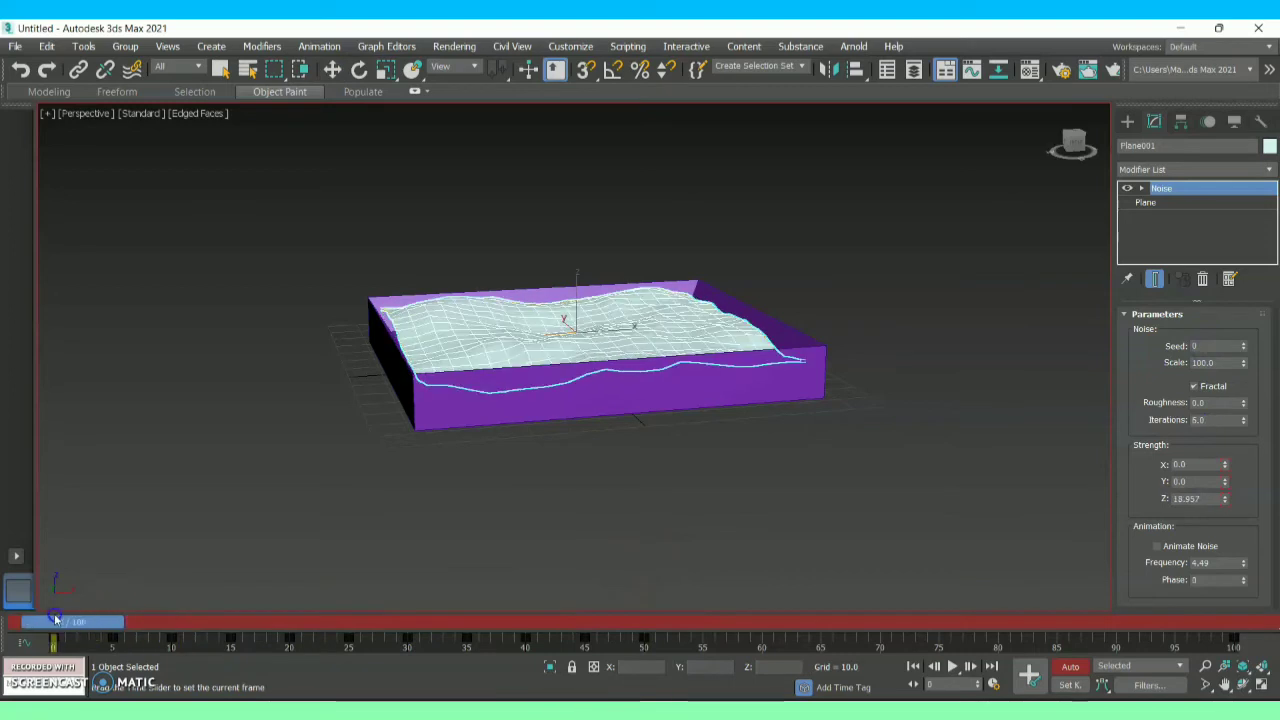
click(951, 667)
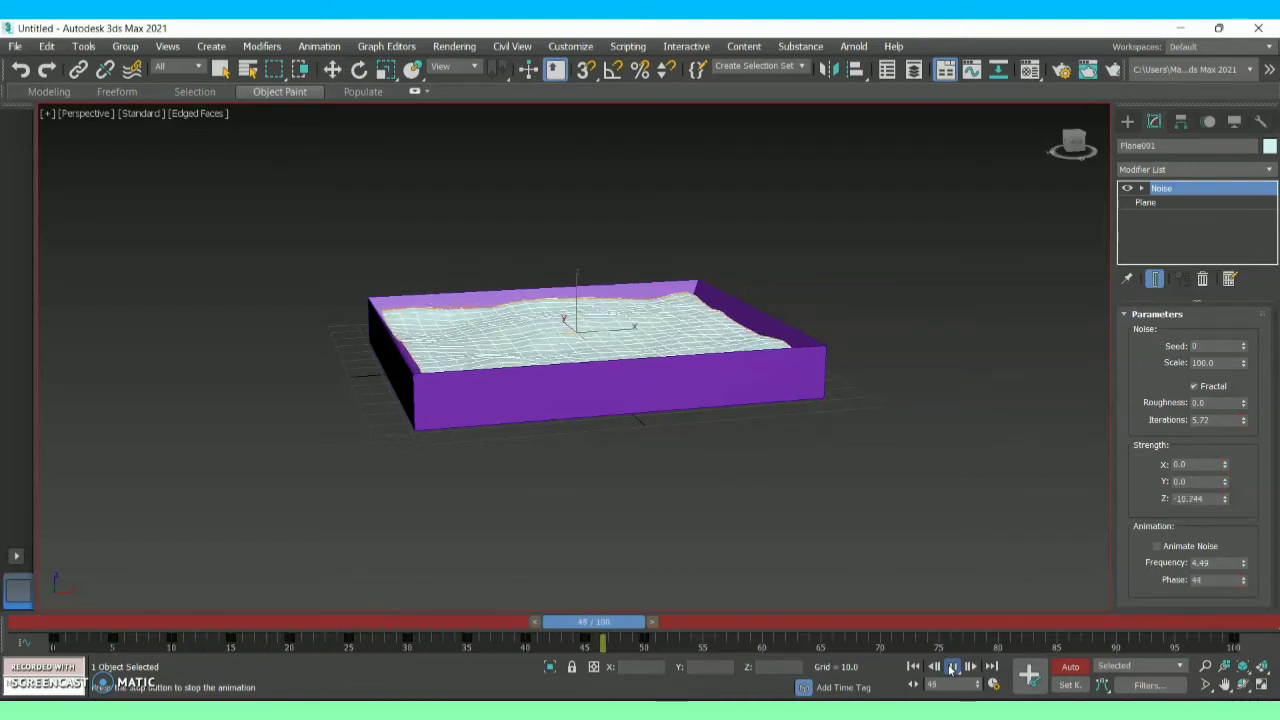
click(951, 669)
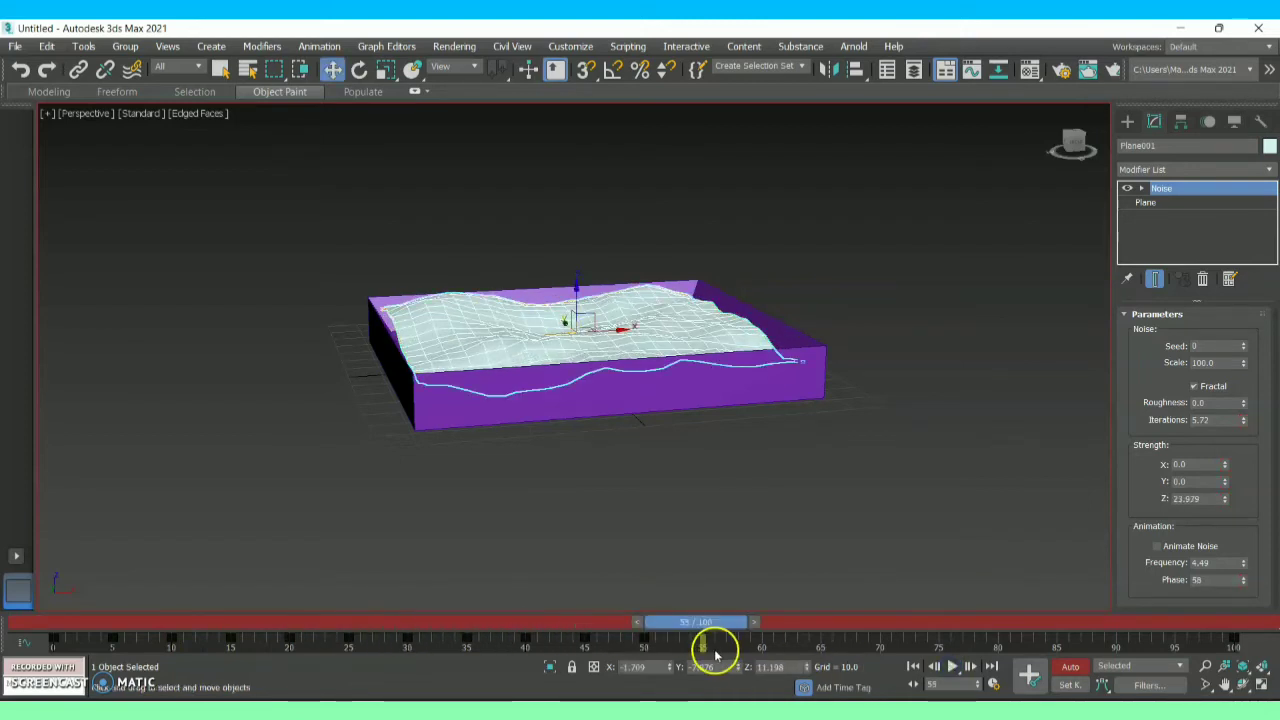
drag(700, 630, 53, 645)
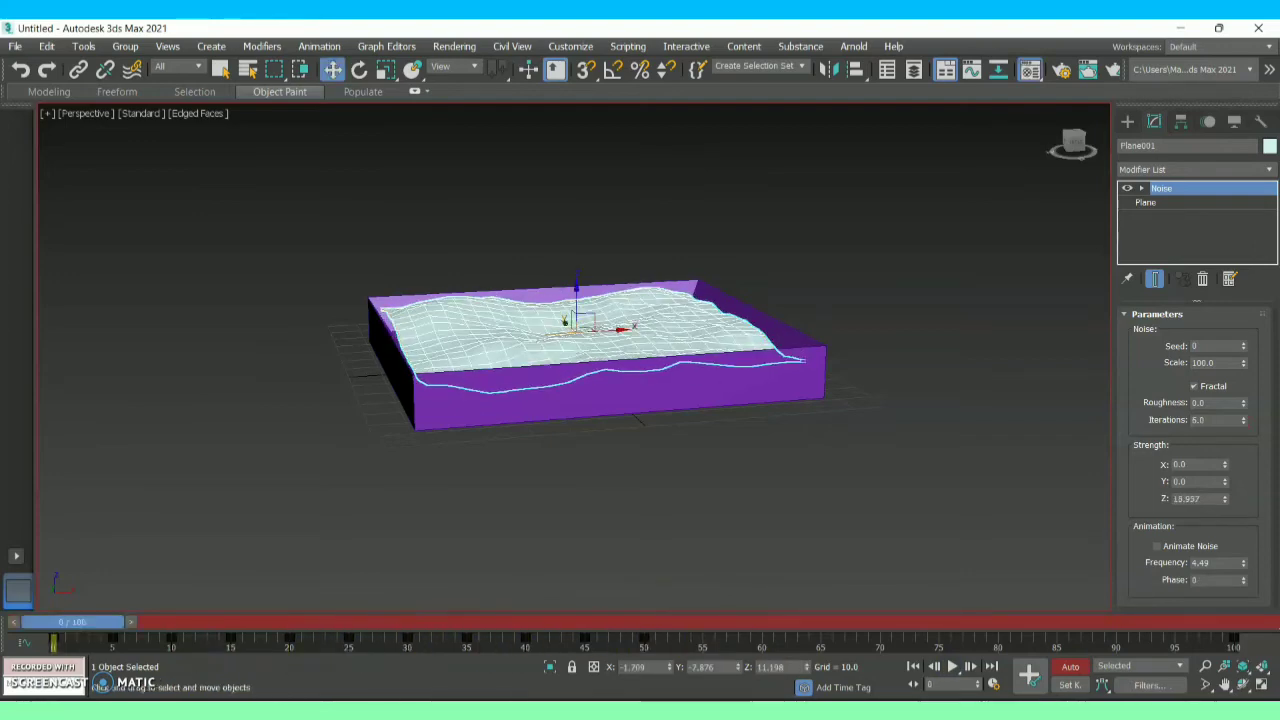
- Open the Material Editor and load the desktop's images file into the second sample slot and the wooden background picture into the fifth
key(m)
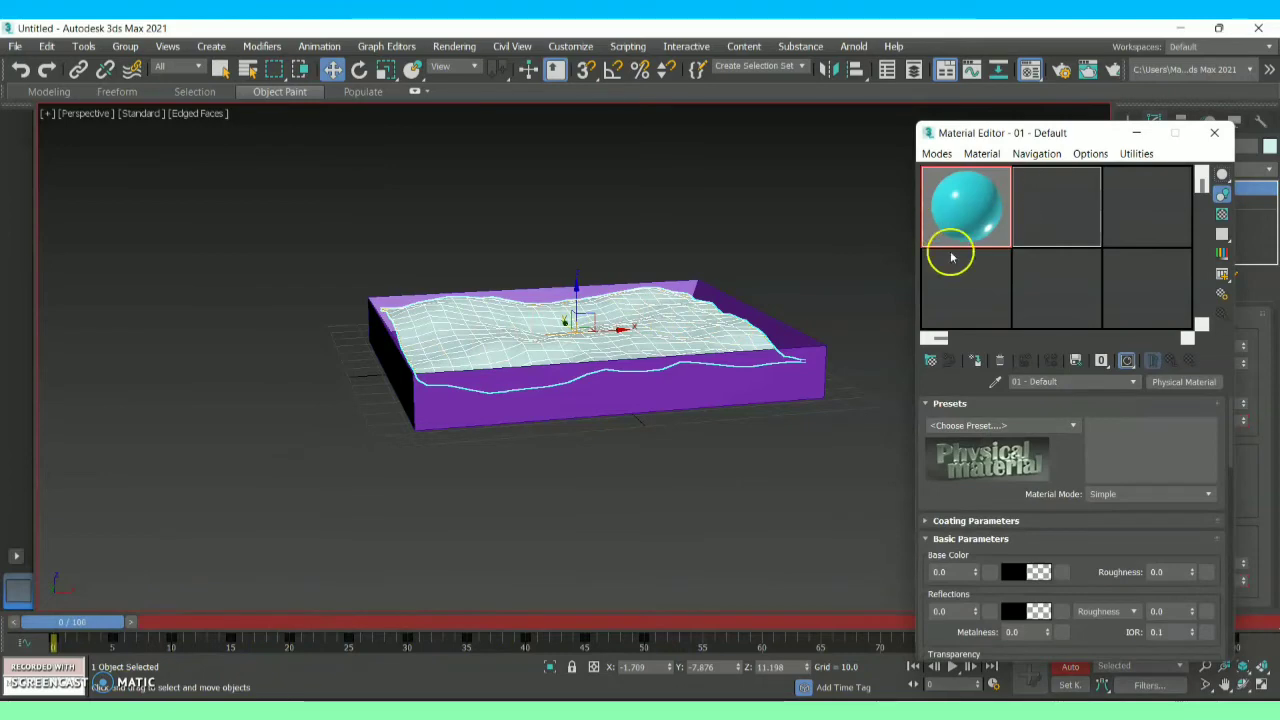
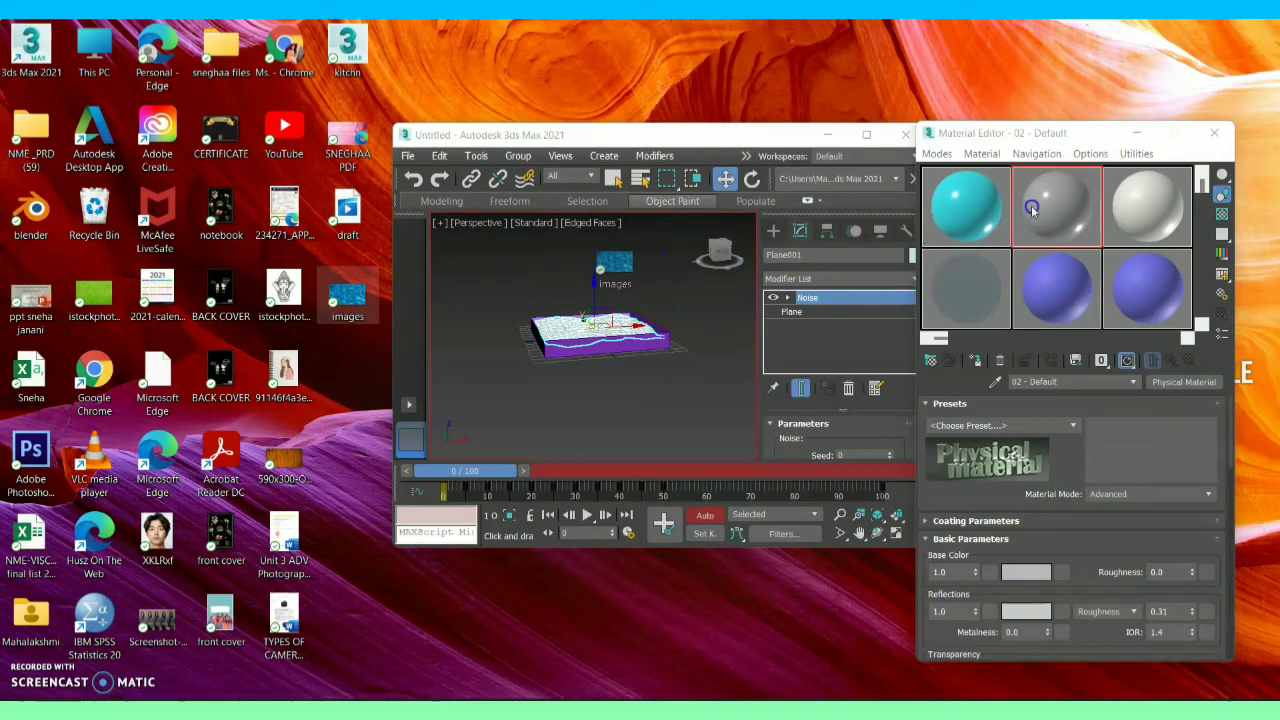
click(334, 294)
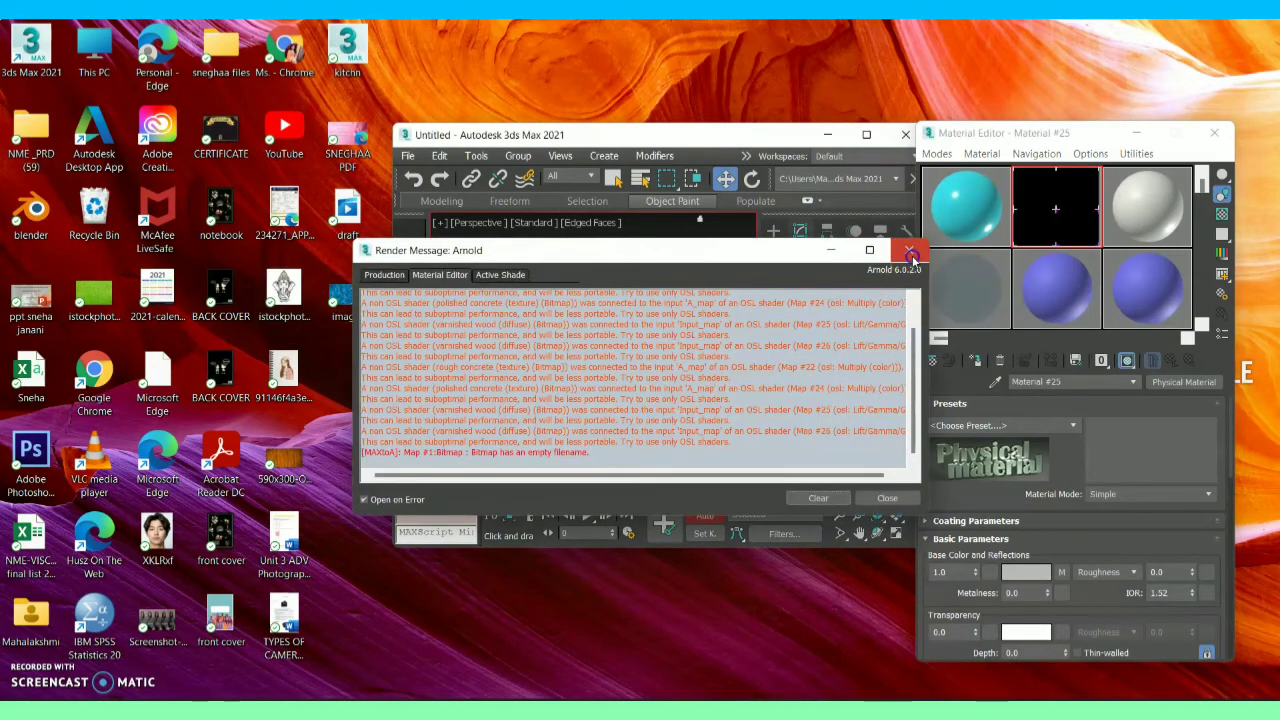
click(910, 255)
drag(284, 466, 1046, 290)
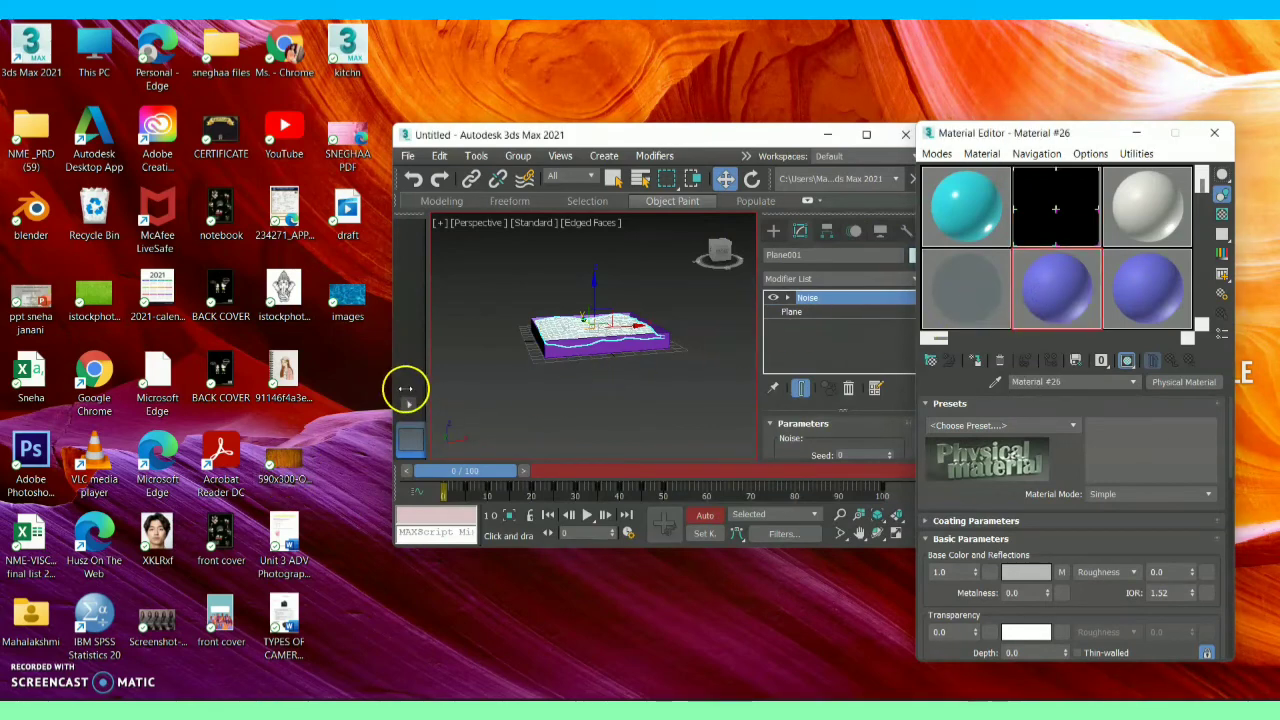
- Try to load another desktop picture into the fourth sample slot, dismiss the render message window and maximize the main window
drag(284, 372, 978, 298)
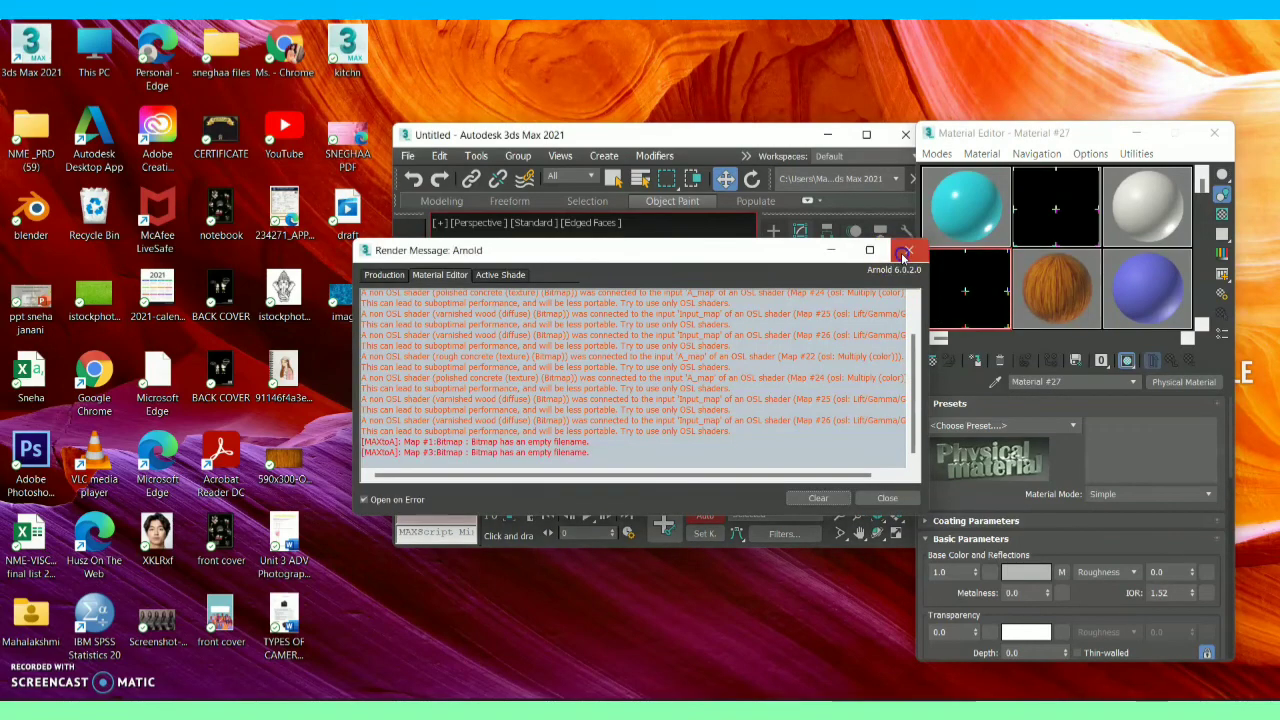
click(903, 252)
click(866, 134)
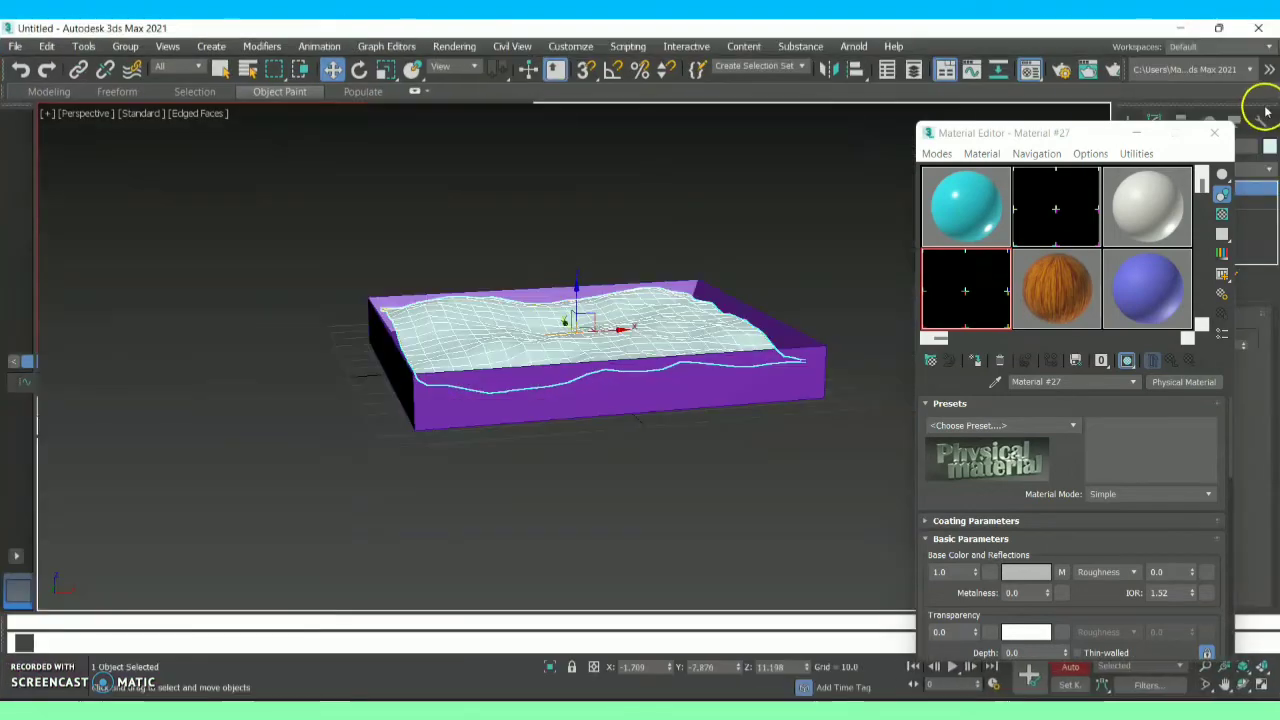
- Switch to the Chrome image search for "water bg" and open the related Mercury Bay Pools water image
click(1147, 207)
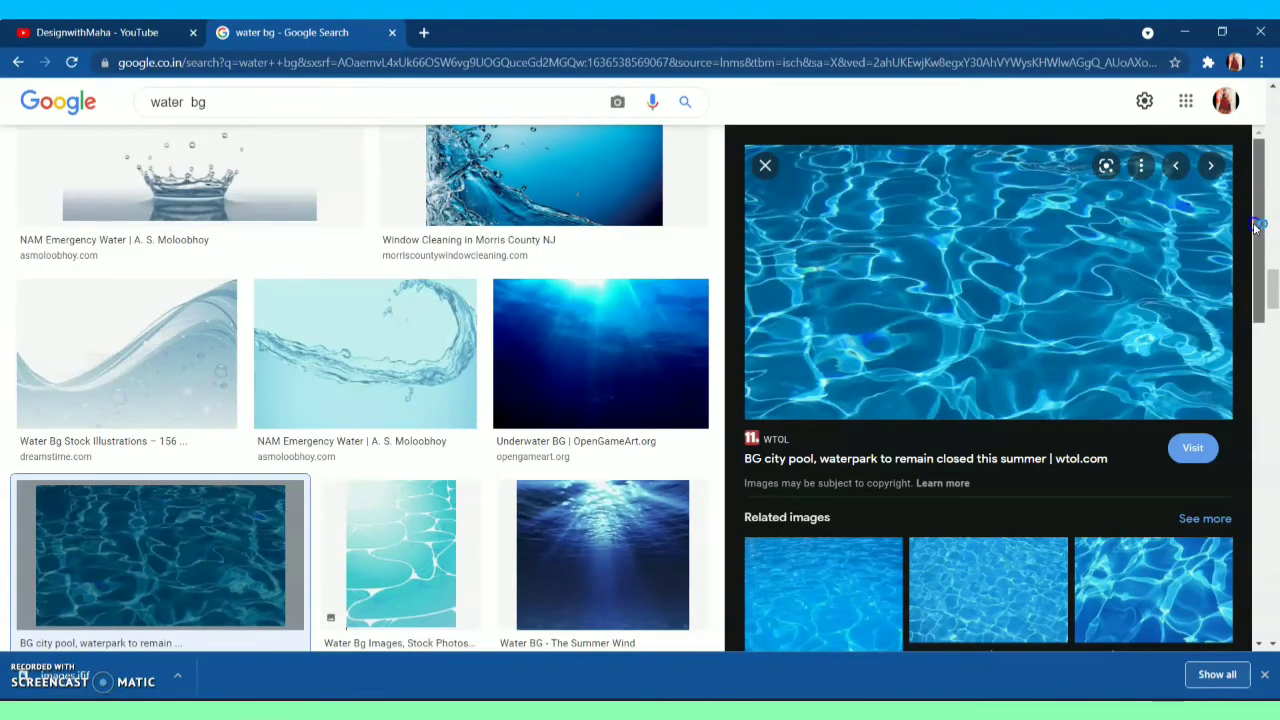
drag(1259, 214, 1259, 286)
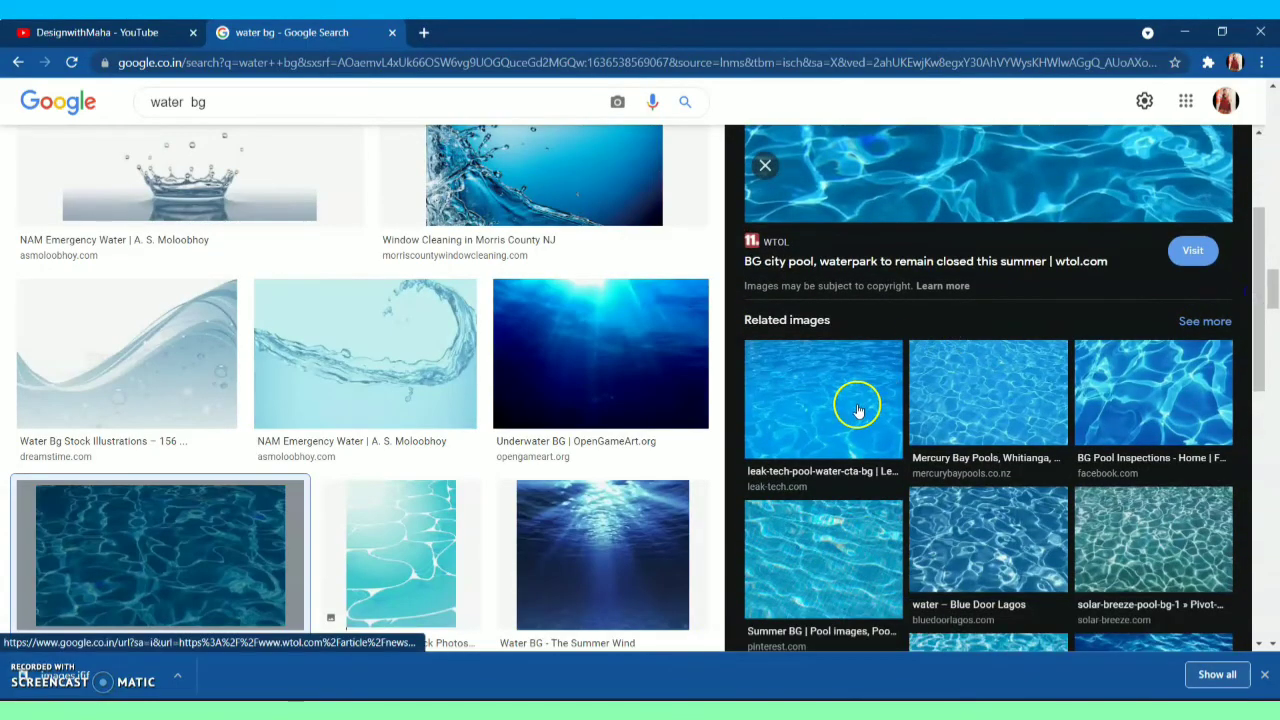
click(929, 410)
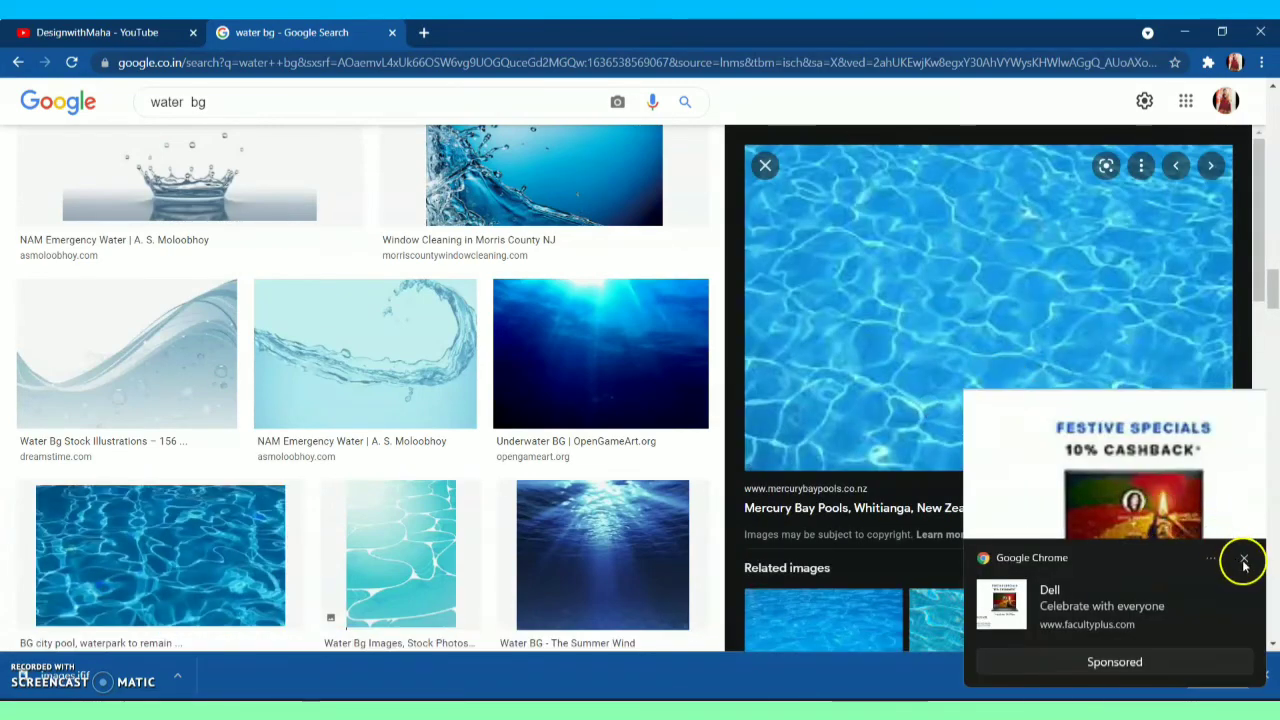
click(1244, 566)
- Save the previewed pool water image to the Desktop as a JPEG named "water"
right_click(1056, 366)
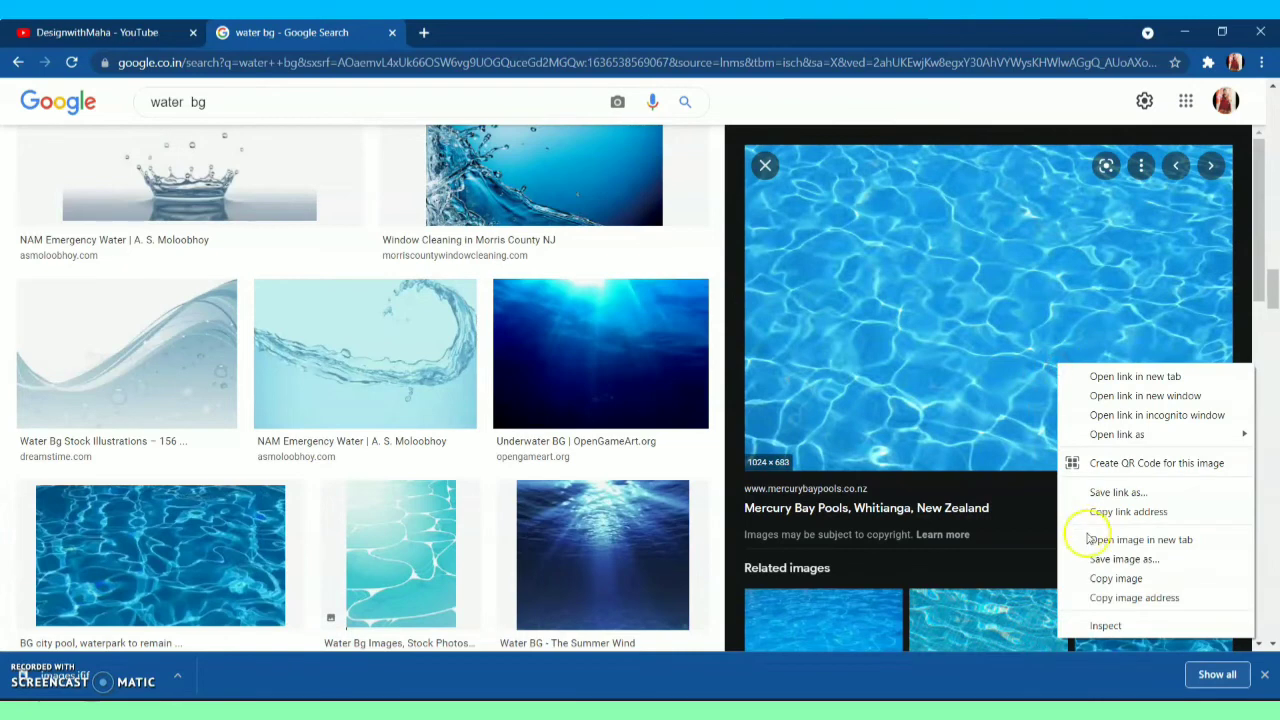
click(1110, 578)
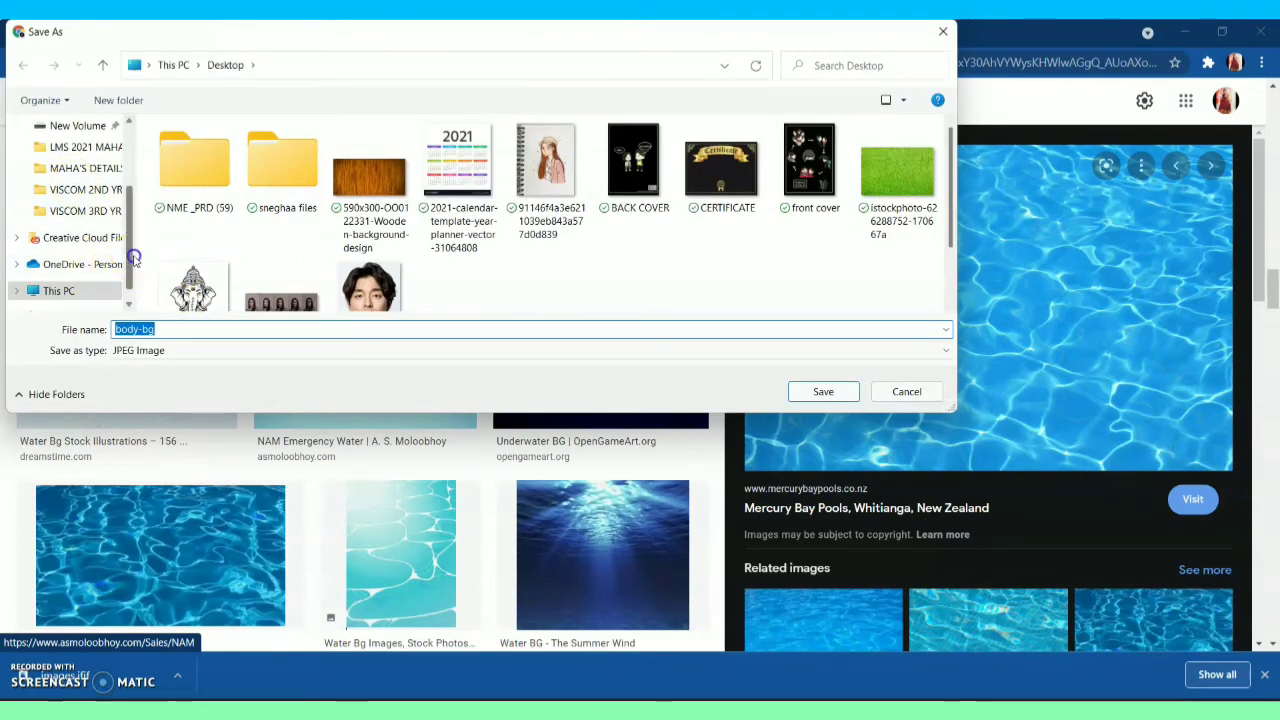
drag(133, 258, 131, 160)
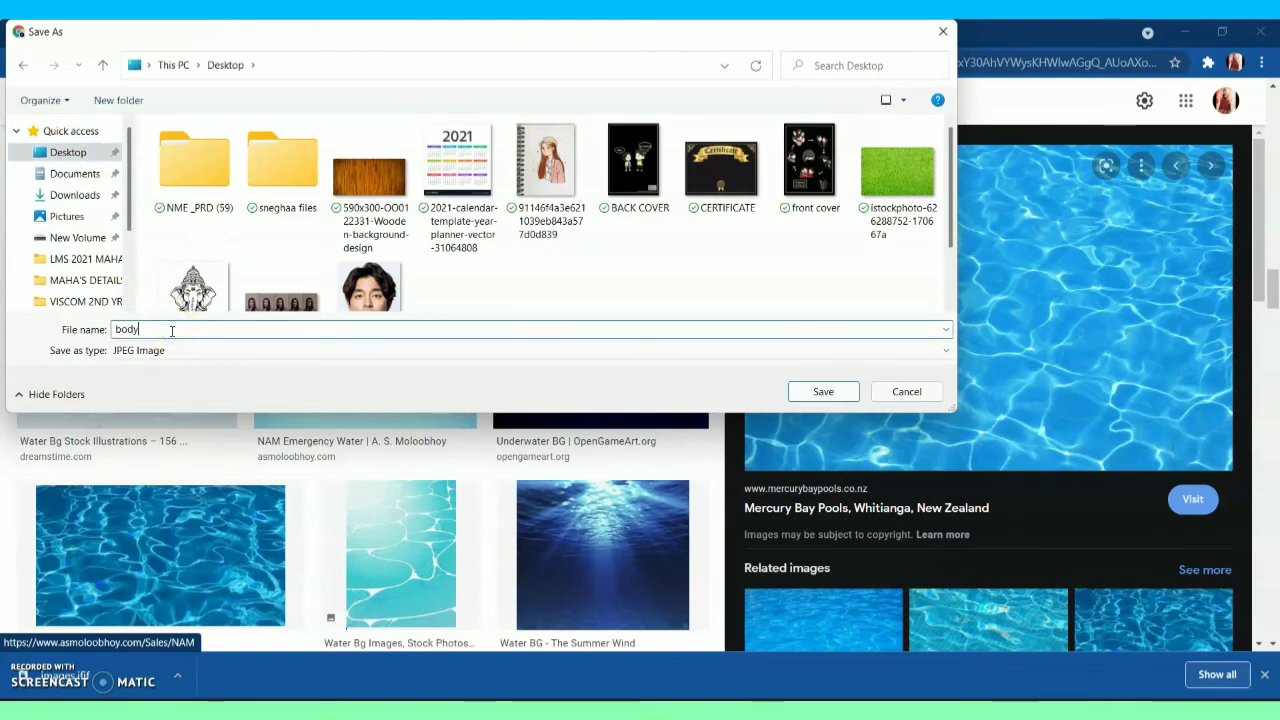
key(BackSpace)
key(BackSpace)
key(BackSpace)
key(BackSpace)
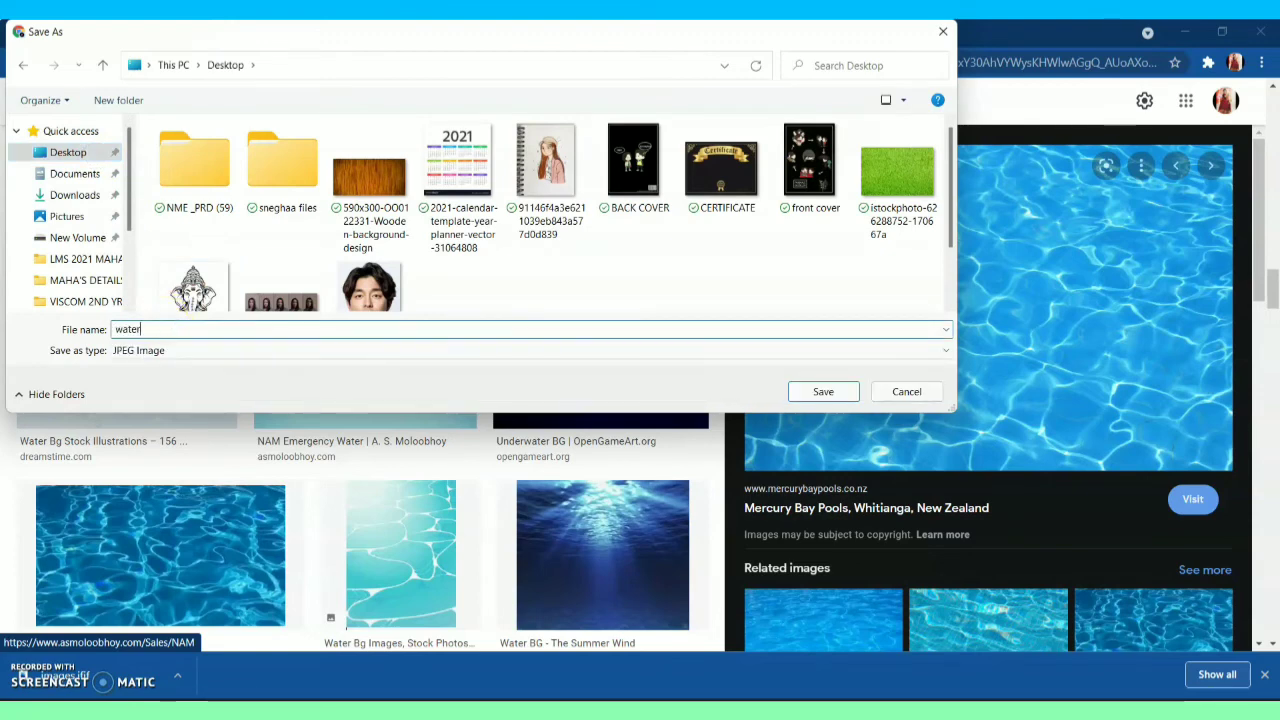
click(822, 391)
- Switch back to 3ds Max and load the water picture from the desktop into the sixth material sample slot
click(1182, 32)
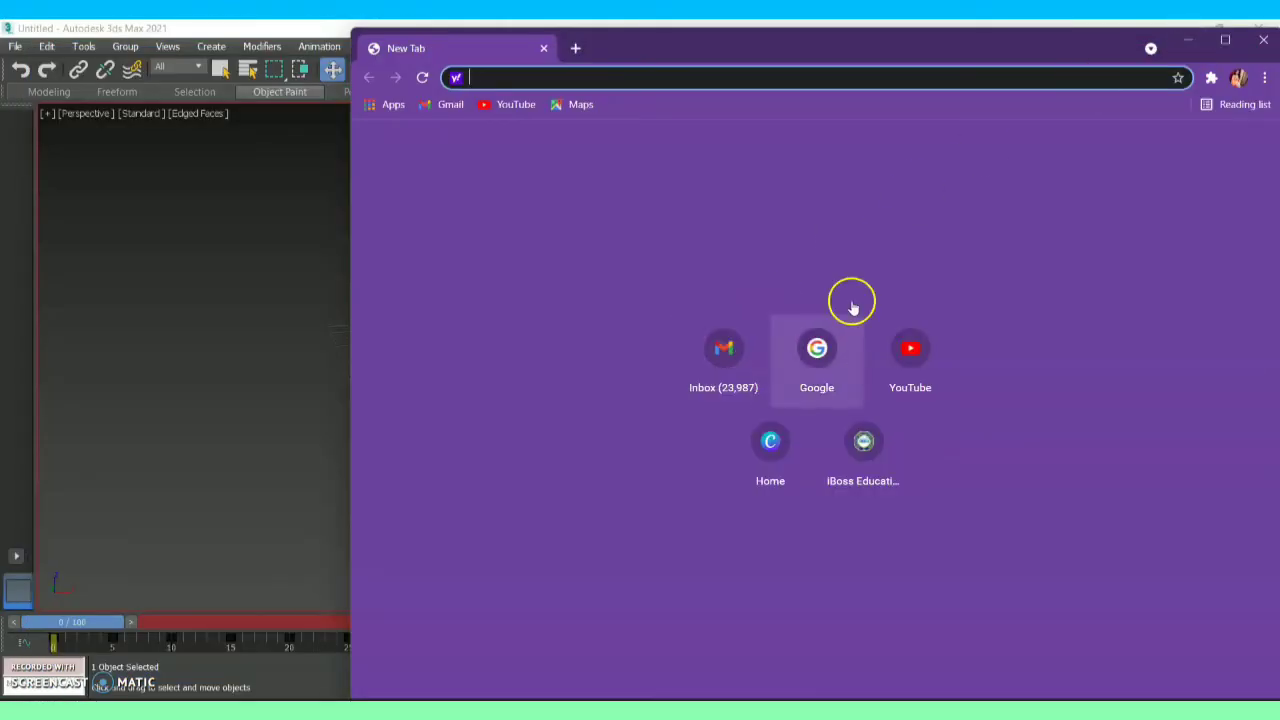
click(1188, 40)
click(1228, 77)
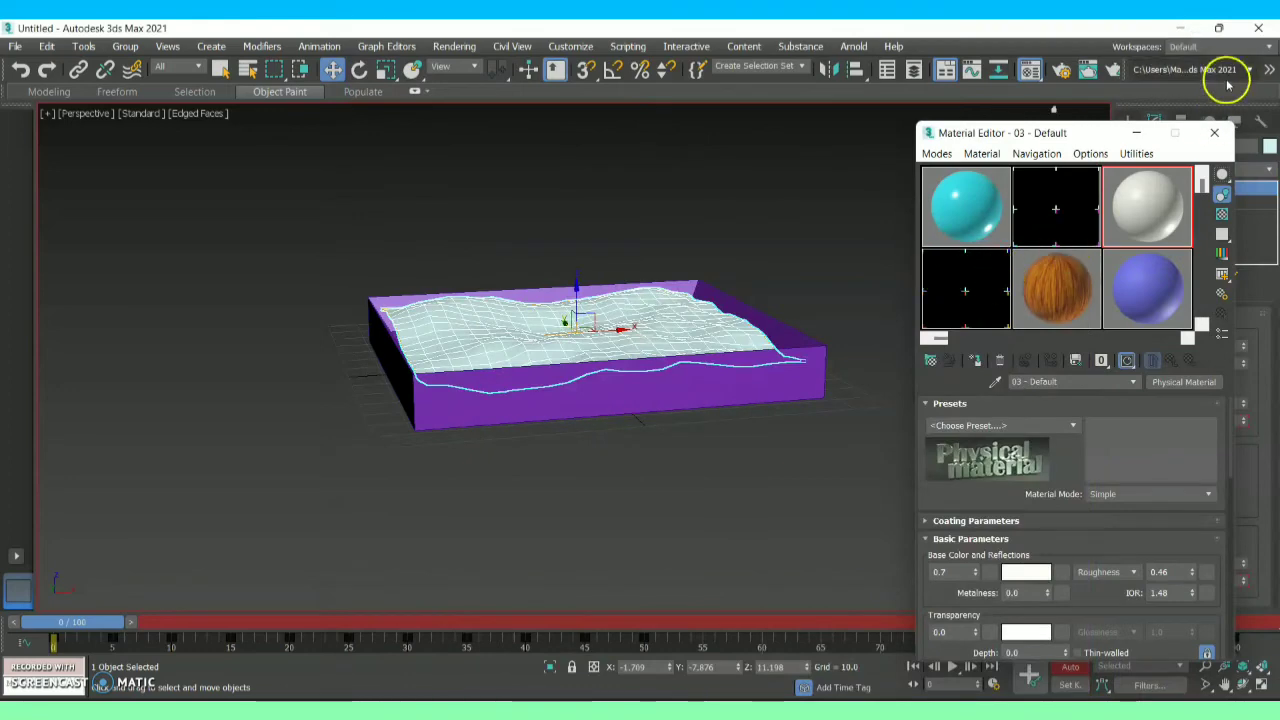
click(1221, 30)
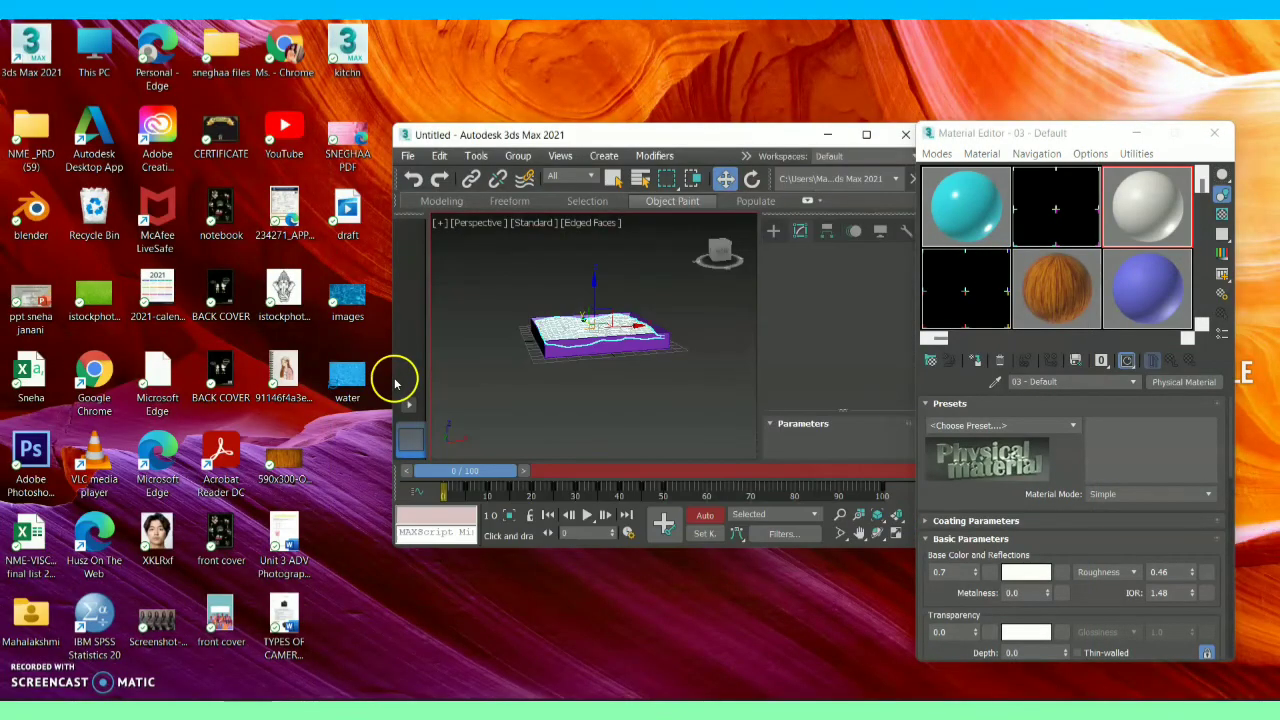
drag(337, 372, 1128, 281)
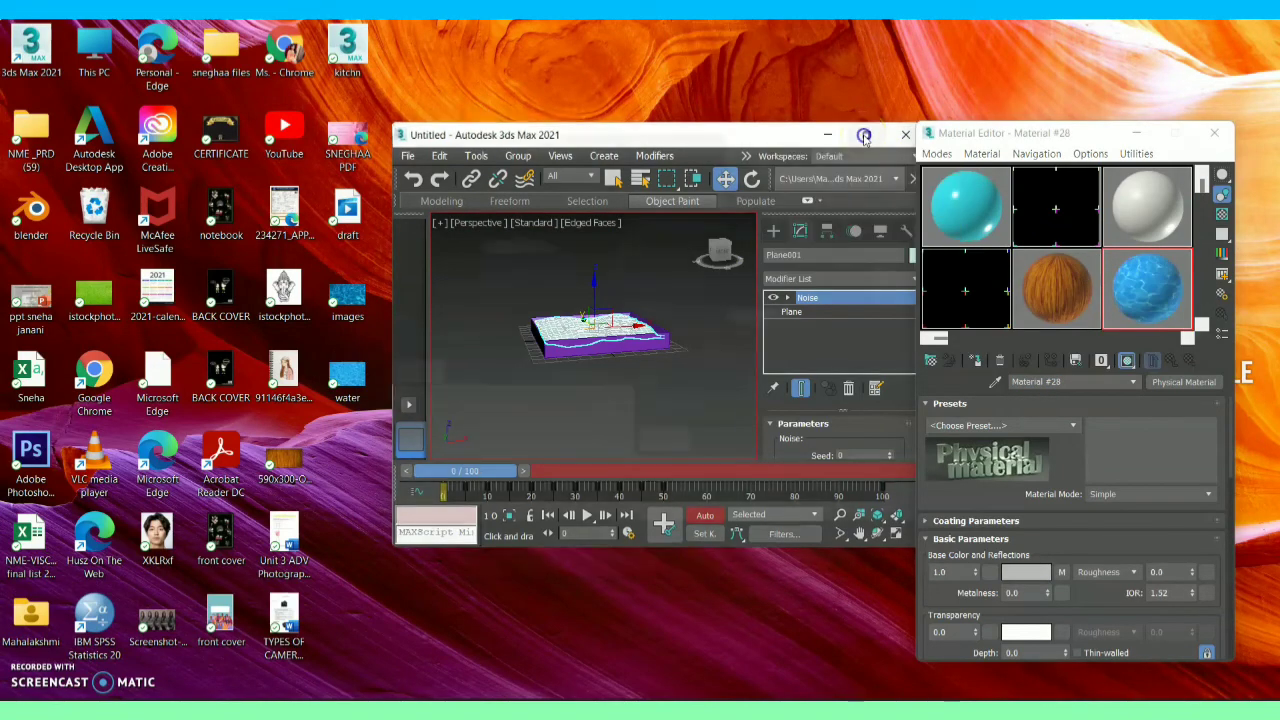
click(866, 136)
- Assign the wood material to the basin and the water material to the wavy plane, and close the Material Editor
drag(1091, 277, 705, 399)
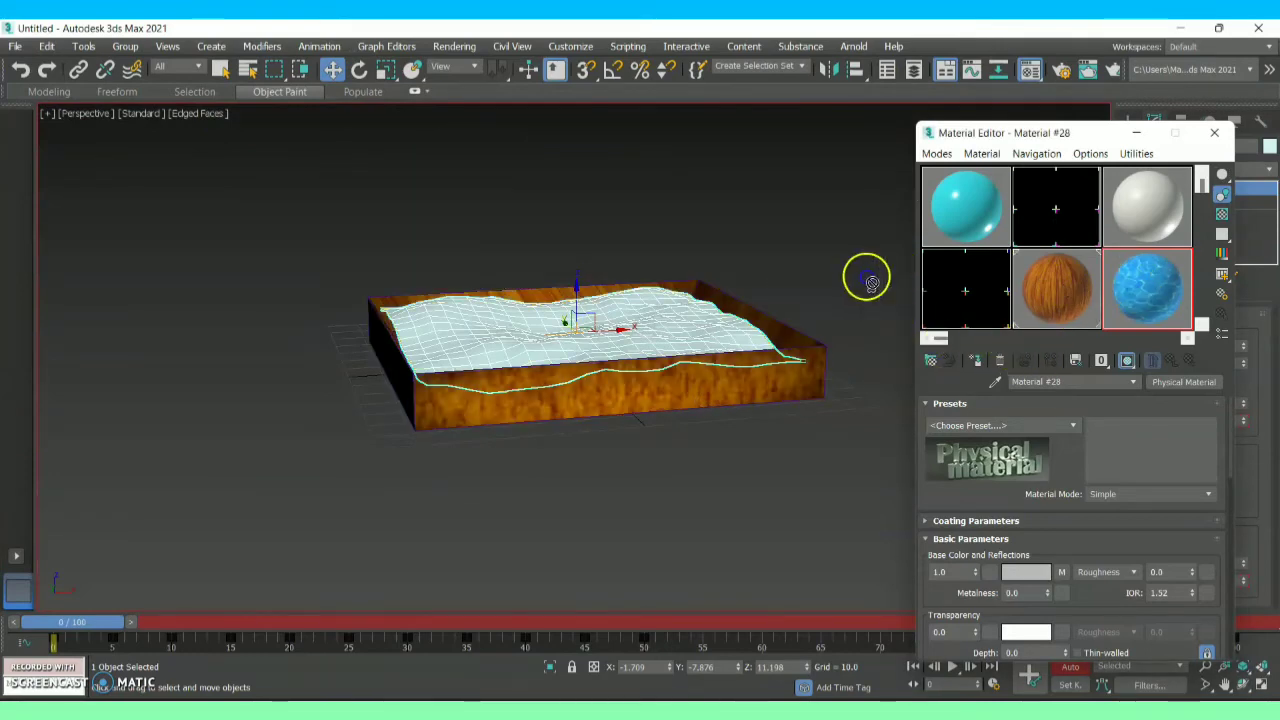
drag(870, 282, 674, 337)
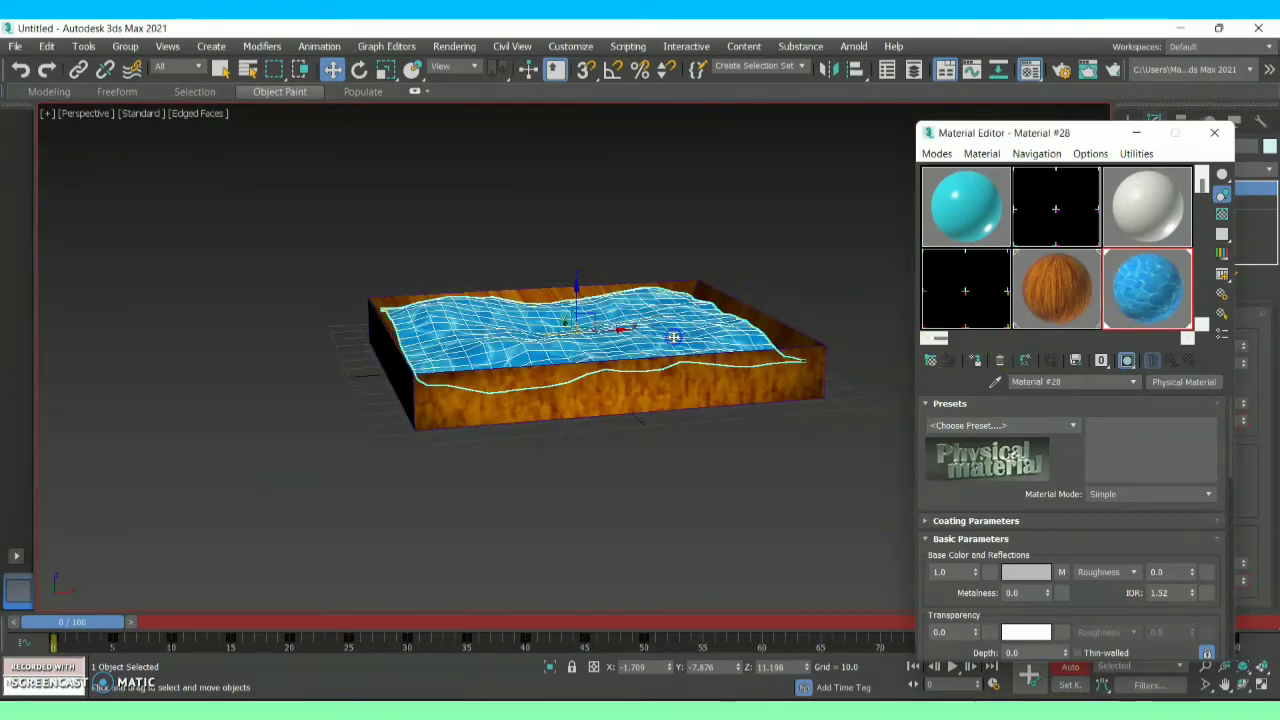
click(1212, 146)
- Clear the selection, then preview the textured wave animation and stop the playback
click(833, 270)
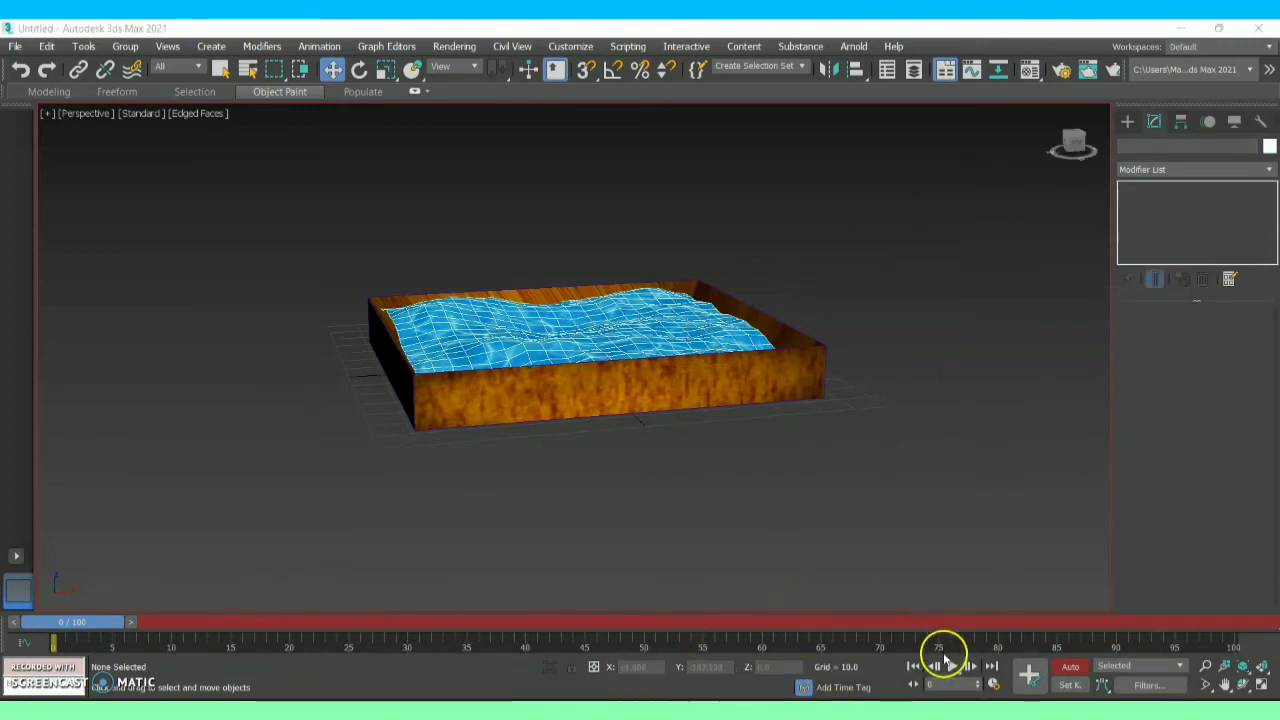
click(951, 665)
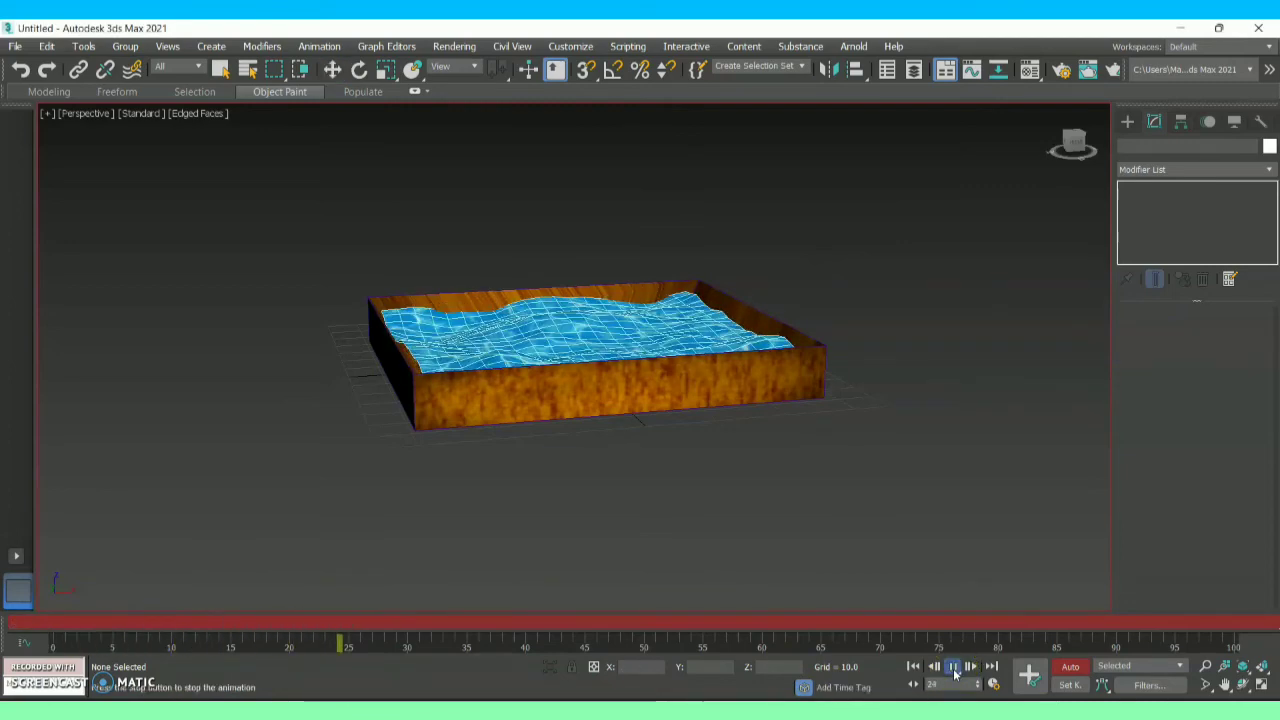
click(954, 667)
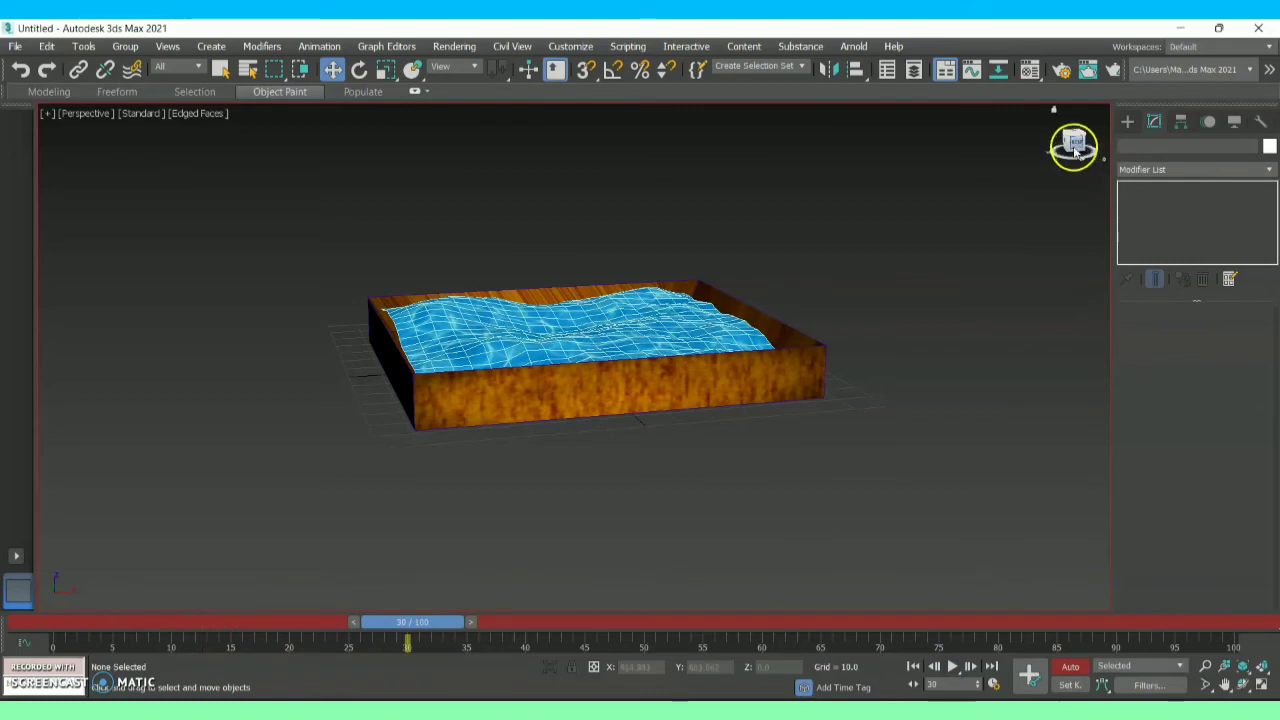
- Turn off the Edged Faces display in the Perspective viewport so only default shading is used
mouse_move(1075, 147)
mouse_down()
mouse_move(1073, 200)
mouse_move(1090, 202)
mouse_move(1082, 142)
mouse_move(1080, 162)
mouse_up()
click(205, 114)
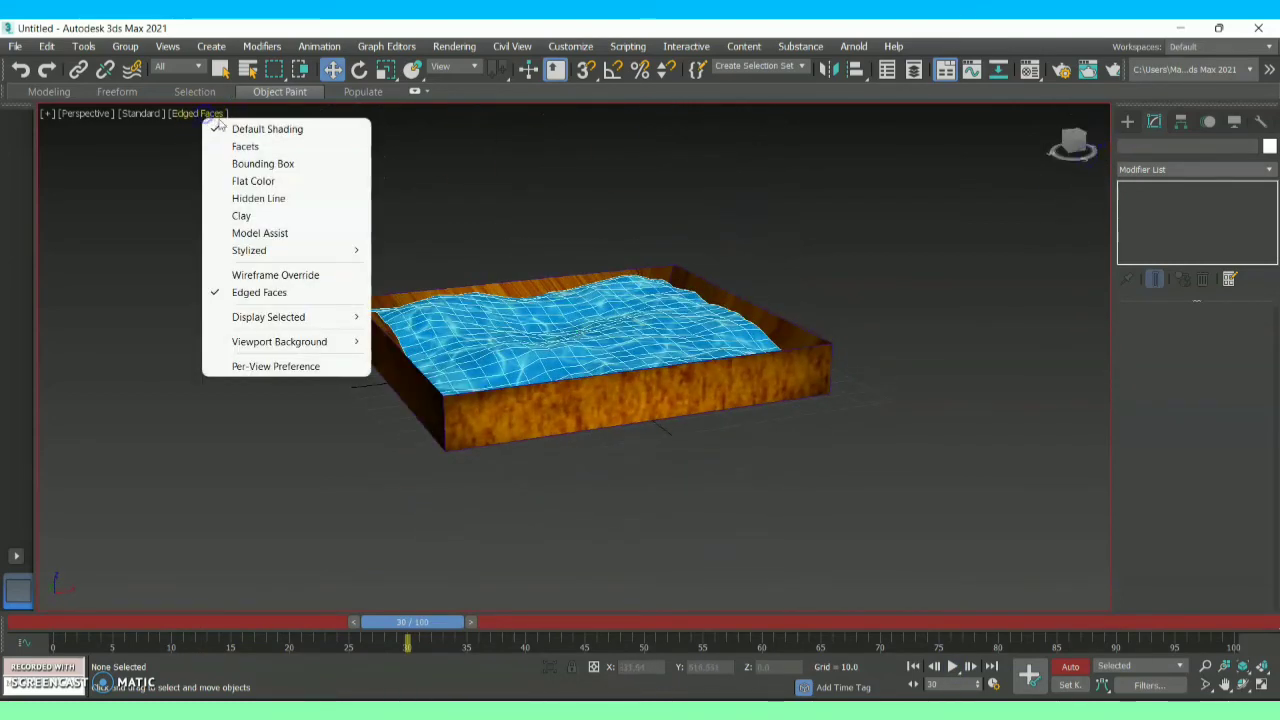
click(250, 295)
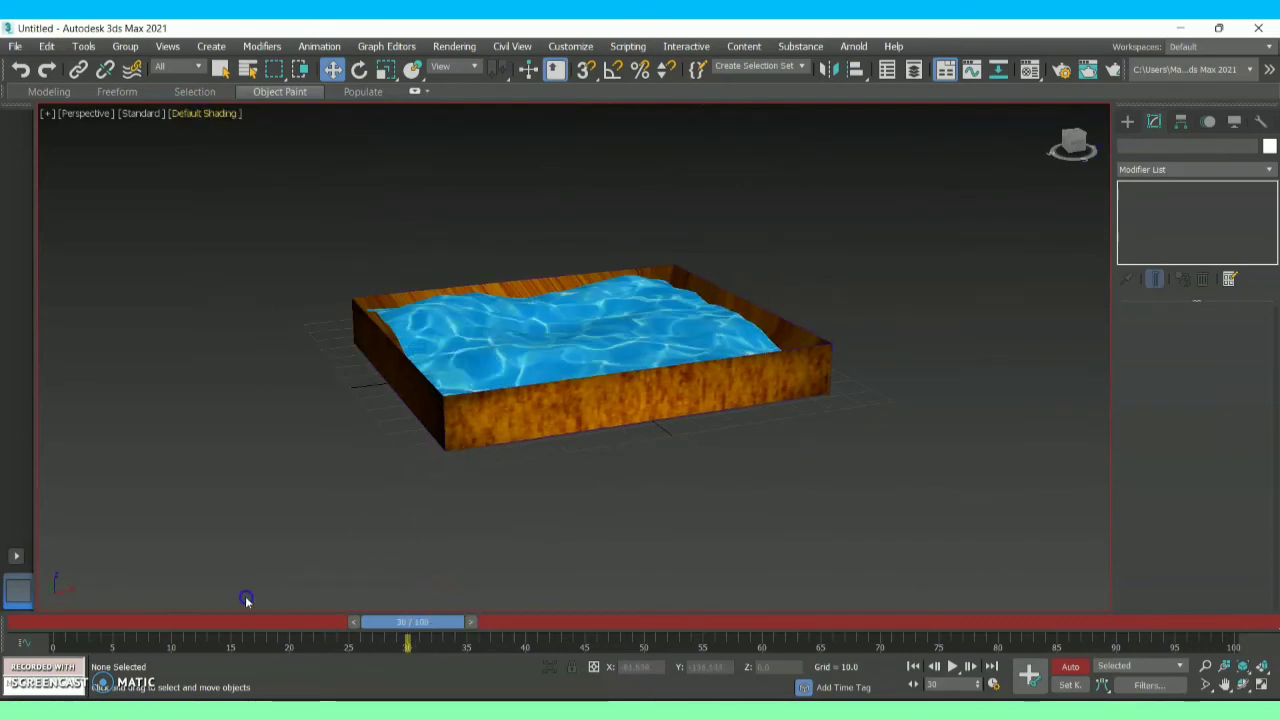
- Return the timeline to frame 0, preview the wave animation without edges from an adjusted view, and stop the playback
drag(388, 622, 37, 606)
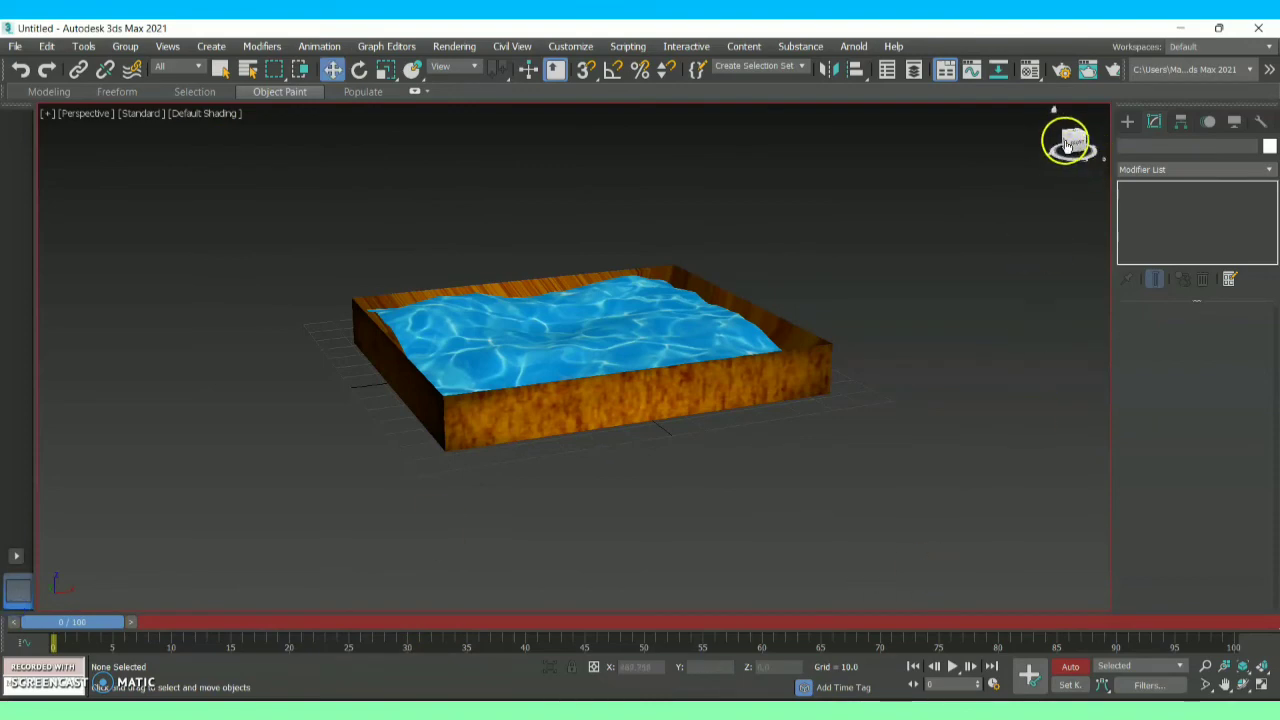
drag(1073, 145, 917, 468)
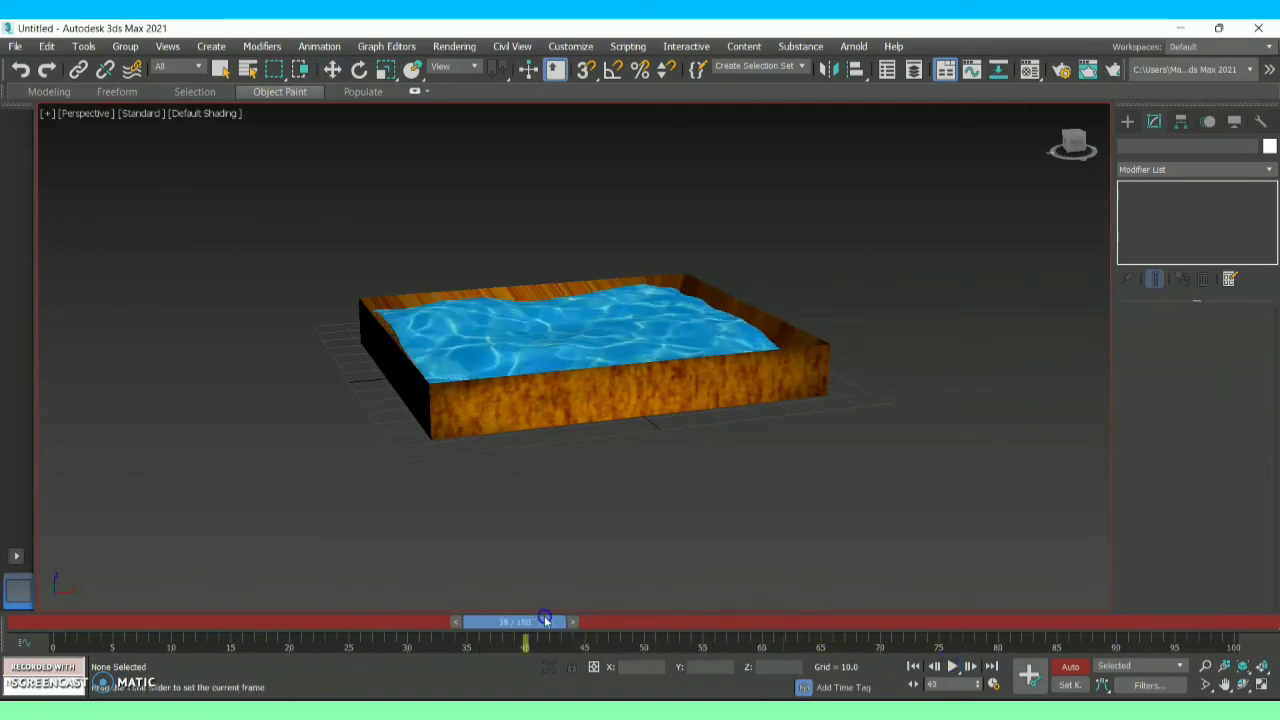
click(991, 654)
click(955, 668)
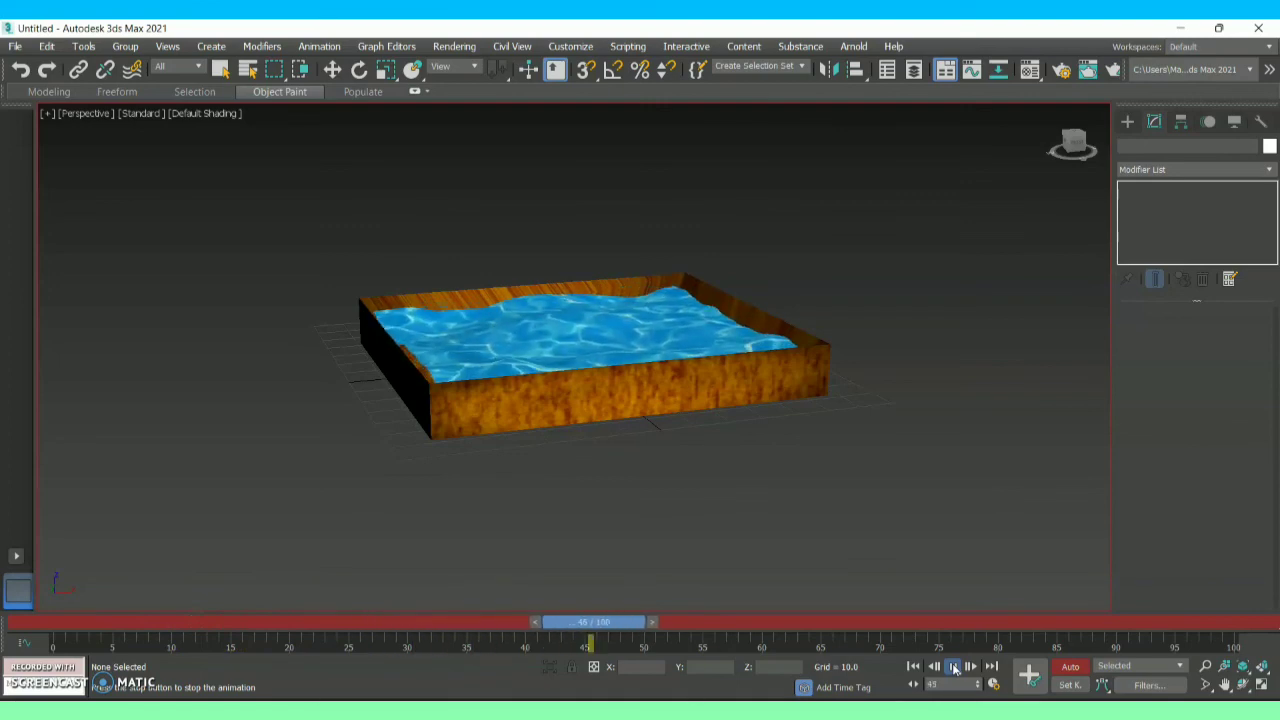
click(955, 668)
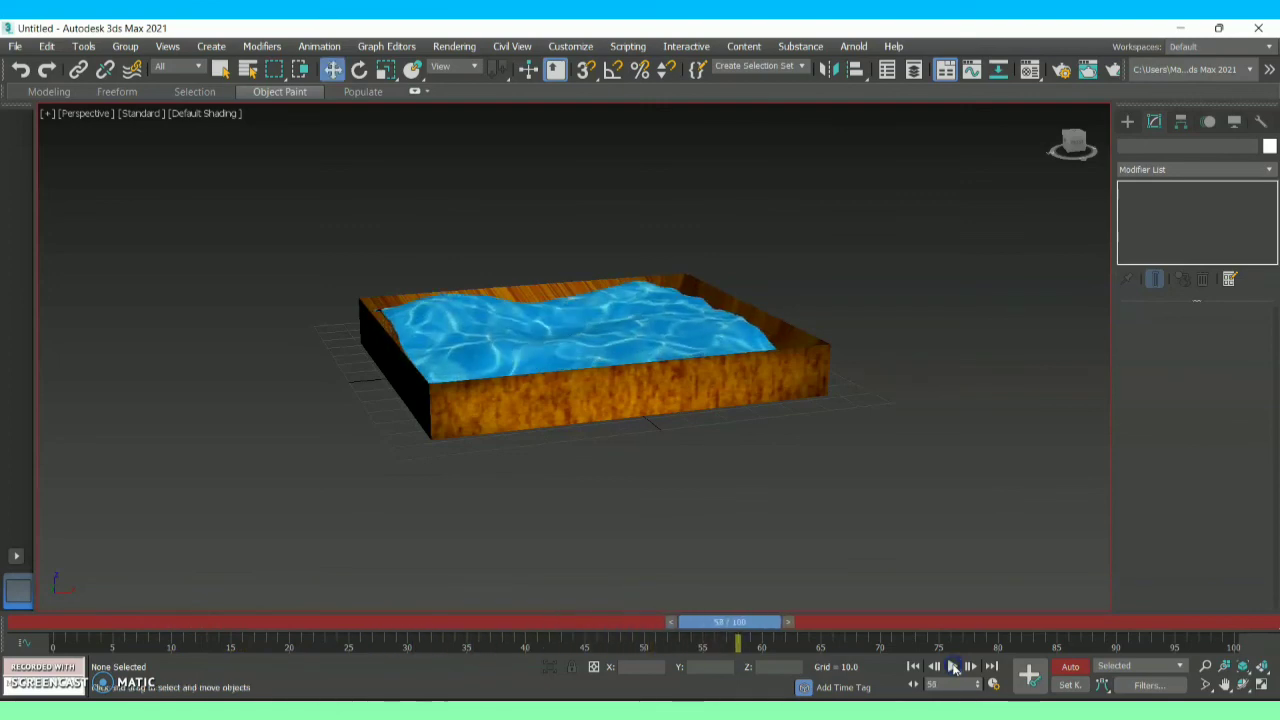